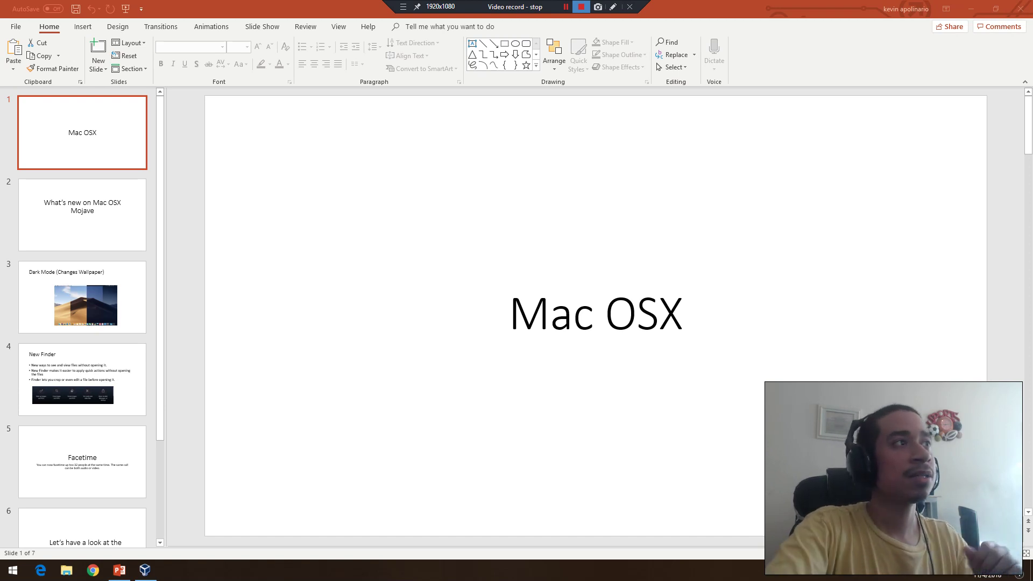
Step: Display slide 3, 'Dark Mode (Changes Wallpaper)', with its Mojave desert image
{"action": "left_click", "coordinate": [82, 297]}
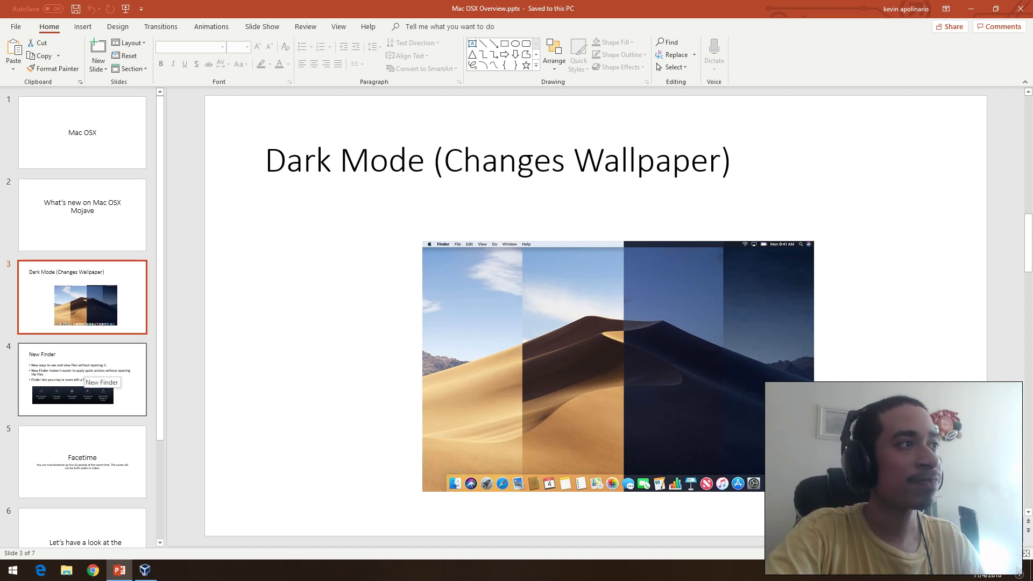
Step: Step through the New Finder, Facetime and operating-system slides to slide 7, 'Thanks for Watching!!'
{"action": "left_click", "coordinate": [81, 380]}
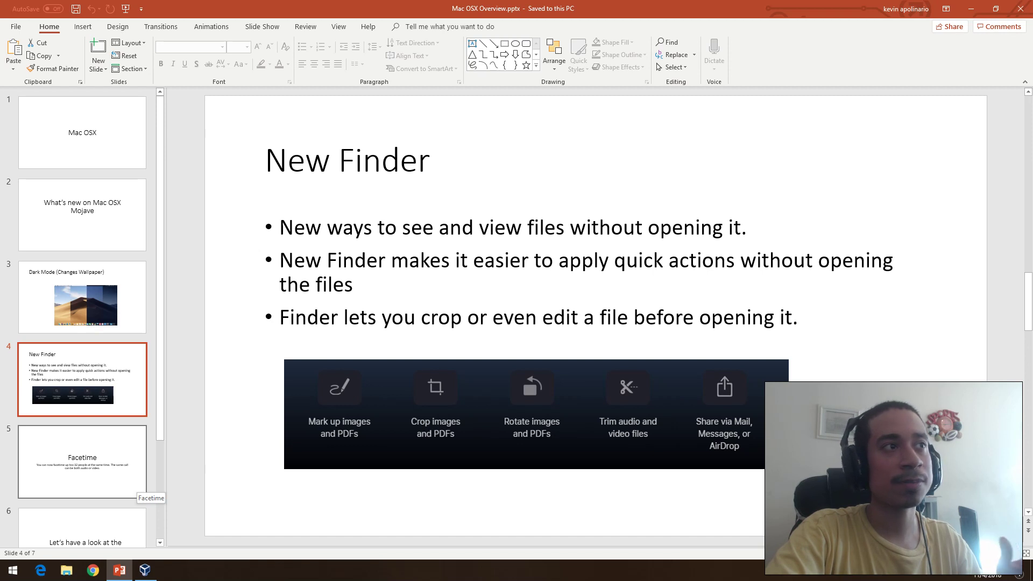
{"action": "left_click", "coordinate": [134, 487]}
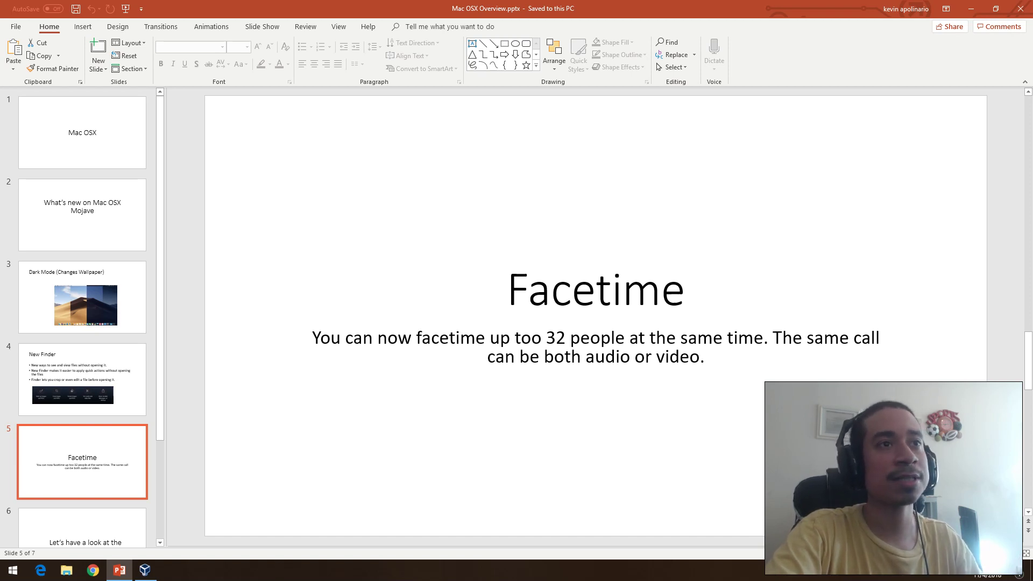
{"action": "scroll", "coordinate": [82, 317], "scroll_direction": "down", "scroll_amount": 2}
{"action": "left_click", "coordinate": [82, 418]}
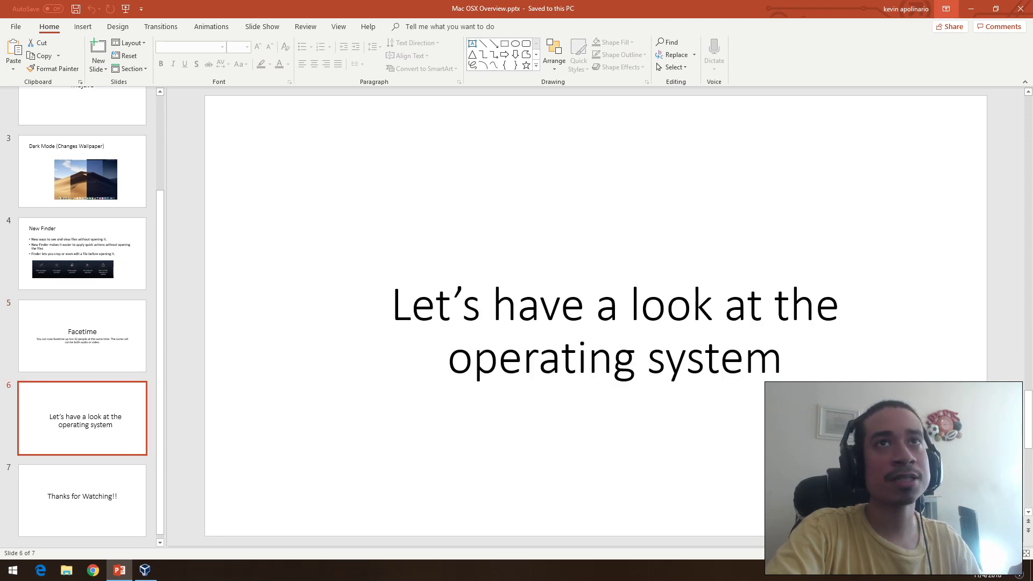
{"action": "key", "text": "Down"}
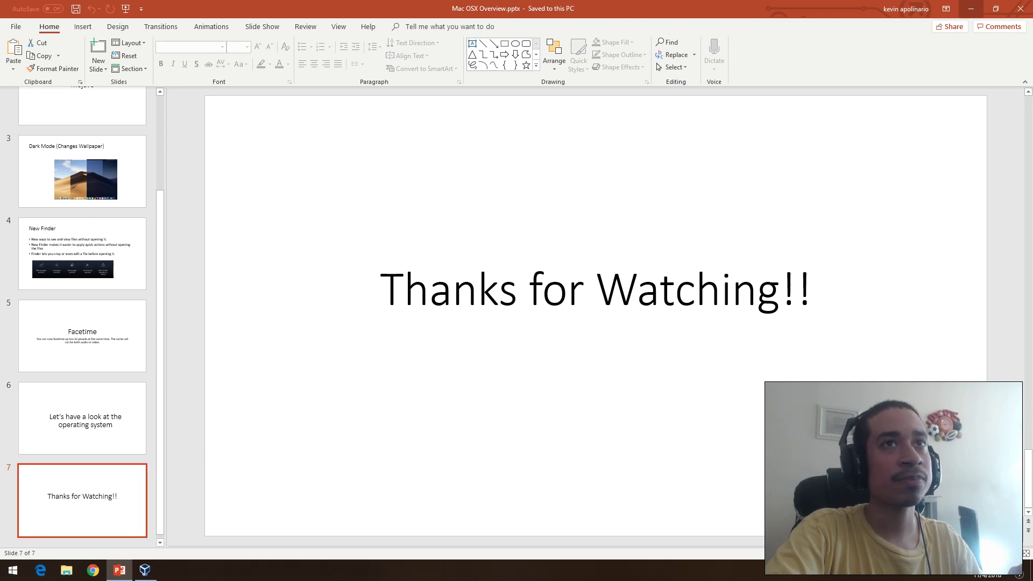
Step: Minimize PowerPoint, bring back the macOS VM, and choose United States as the country
{"action": "left_click", "coordinate": [972, 8]}
{"action": "left_click", "coordinate": [145, 570]}
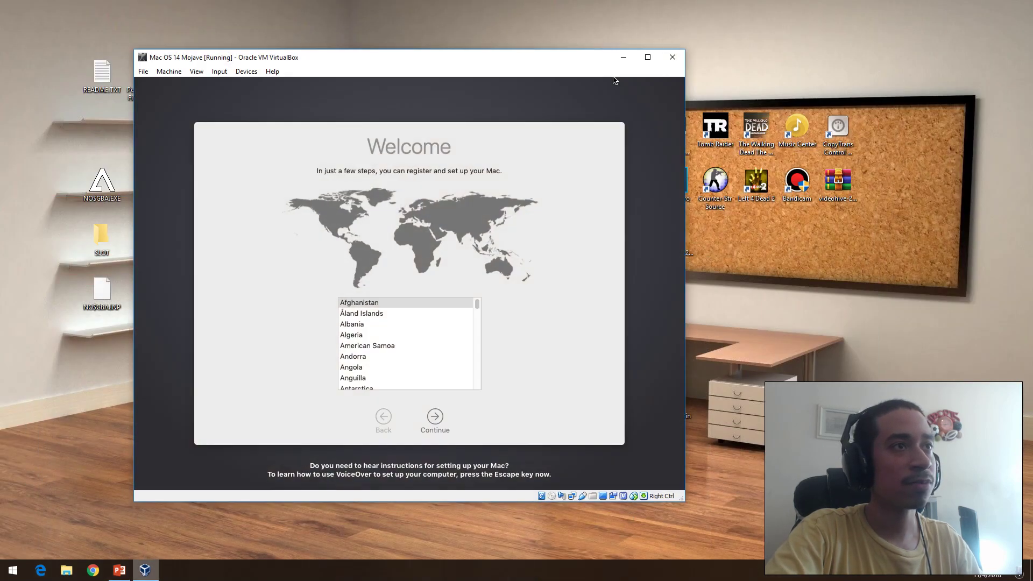
{"action": "left_click", "coordinate": [434, 421]}
{"action": "left_click", "coordinate": [383, 418]}
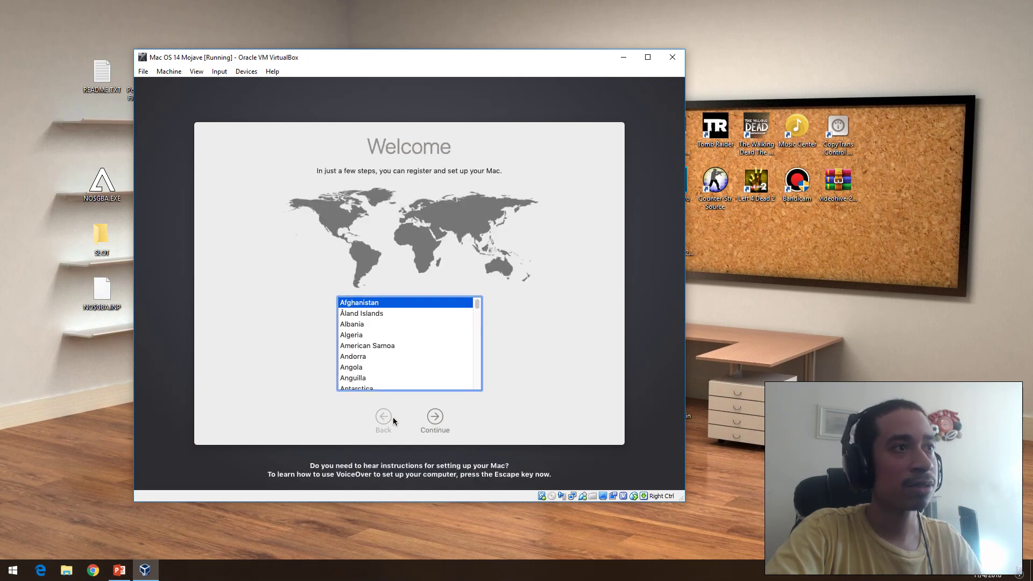
{"action": "left_click", "coordinate": [378, 356]}
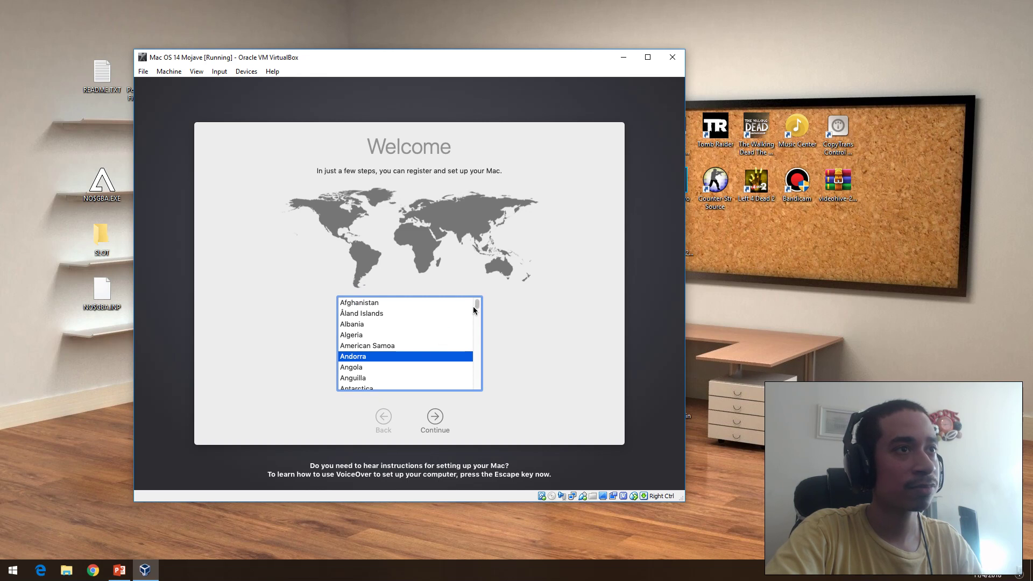
{"action": "left_click_drag", "start_coordinate": [477, 303], "coordinate": [488, 380]}
{"action": "left_click", "coordinate": [364, 351]}
{"action": "left_click", "coordinate": [432, 419]}
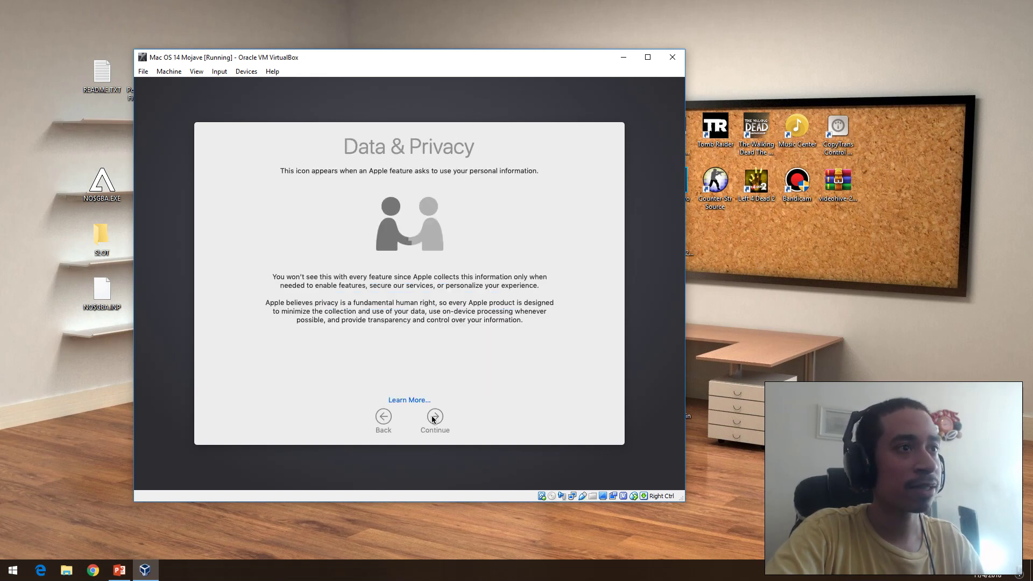
Step: Pass Data & Privacy and information transfer, skip Apple ID sign-in, and agree to the terms
{"action": "left_click", "coordinate": [434, 418]}
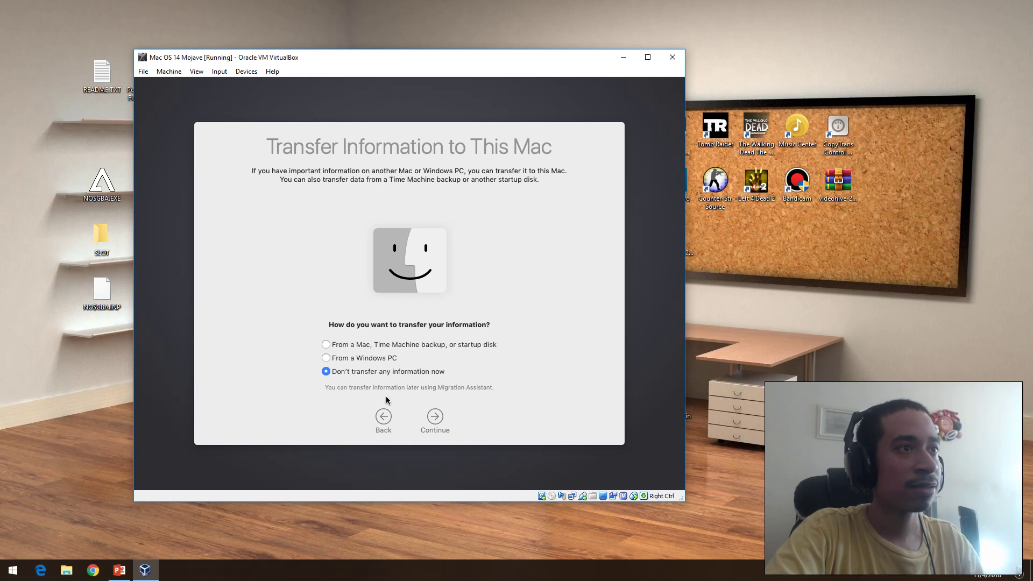
{"action": "left_click", "coordinate": [434, 417]}
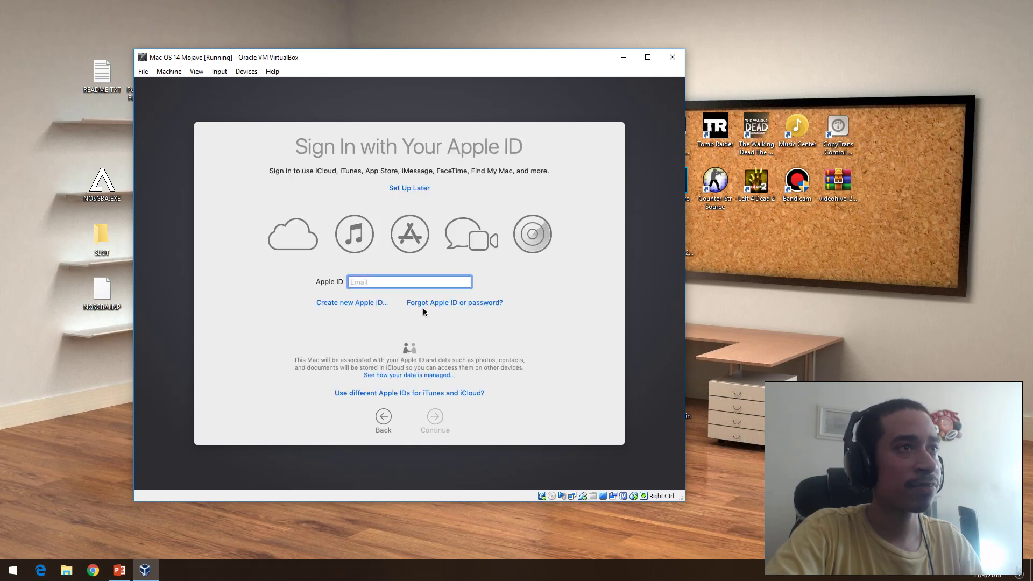
{"action": "left_click", "coordinate": [408, 189]}
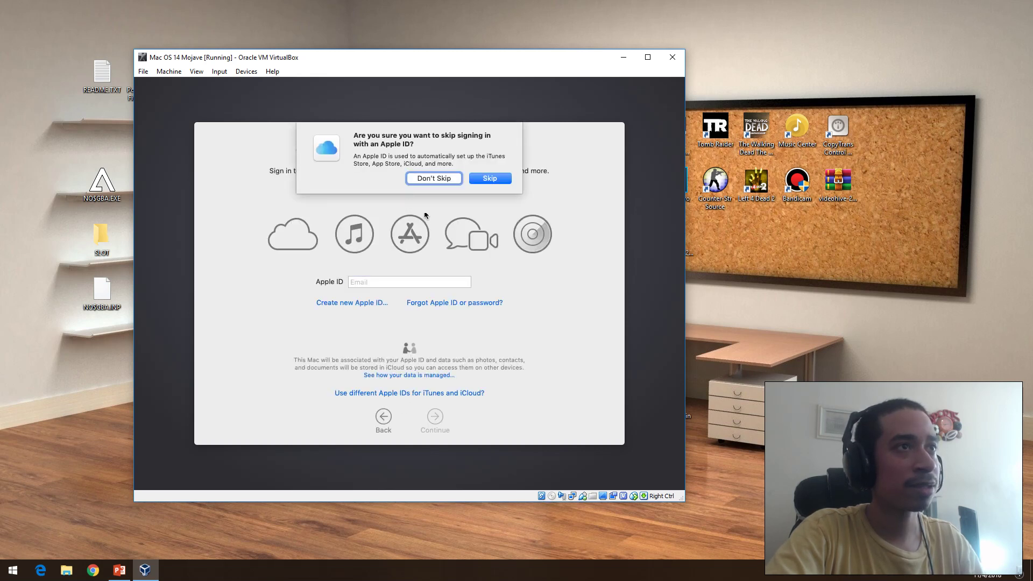
{"action": "left_click", "coordinate": [439, 182]}
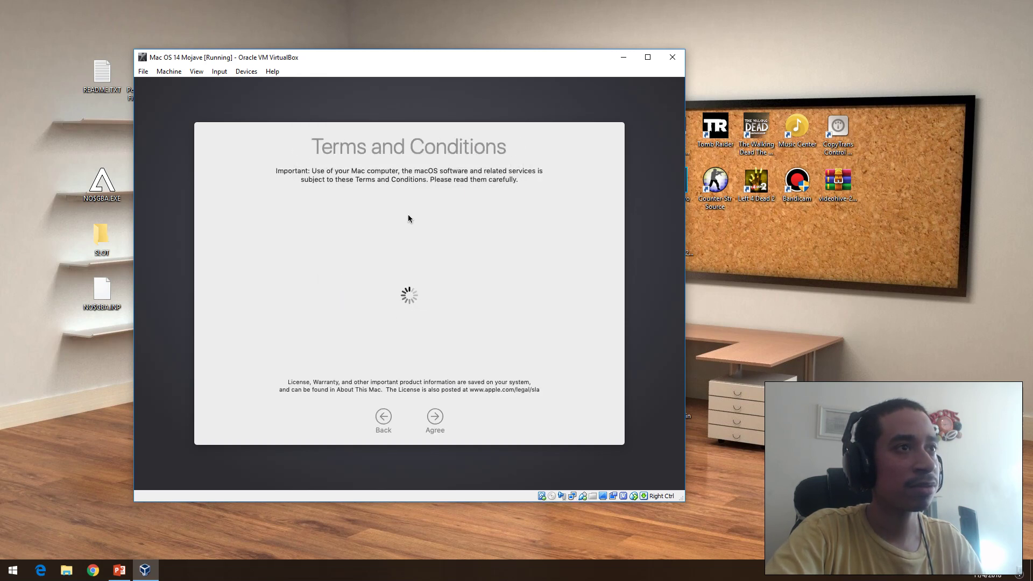
{"action": "left_click", "coordinate": [433, 418]}
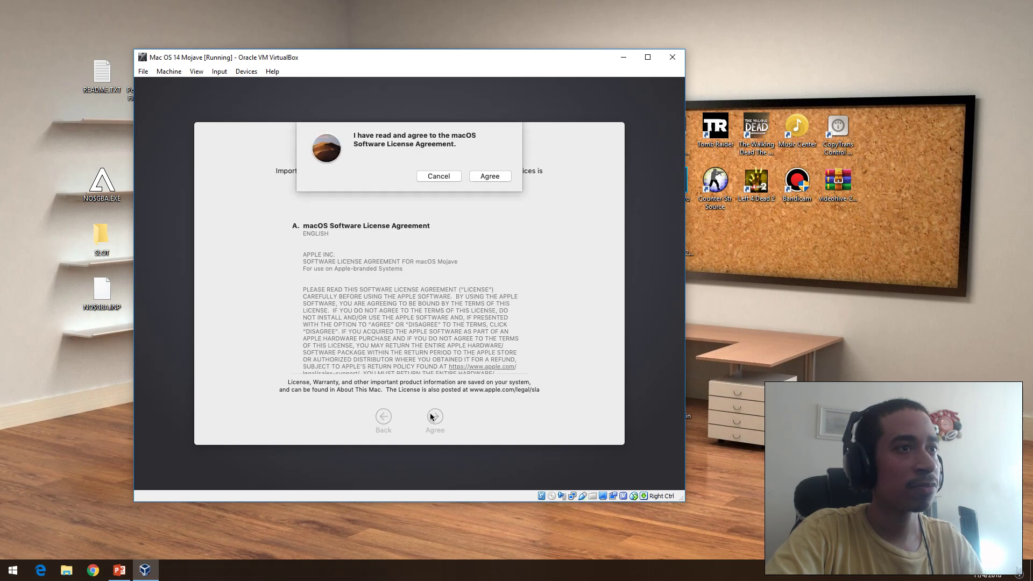
Step: Confirm the licence agreement and enter the account's full name, password and password verification
{"action": "left_click", "coordinate": [480, 176]}
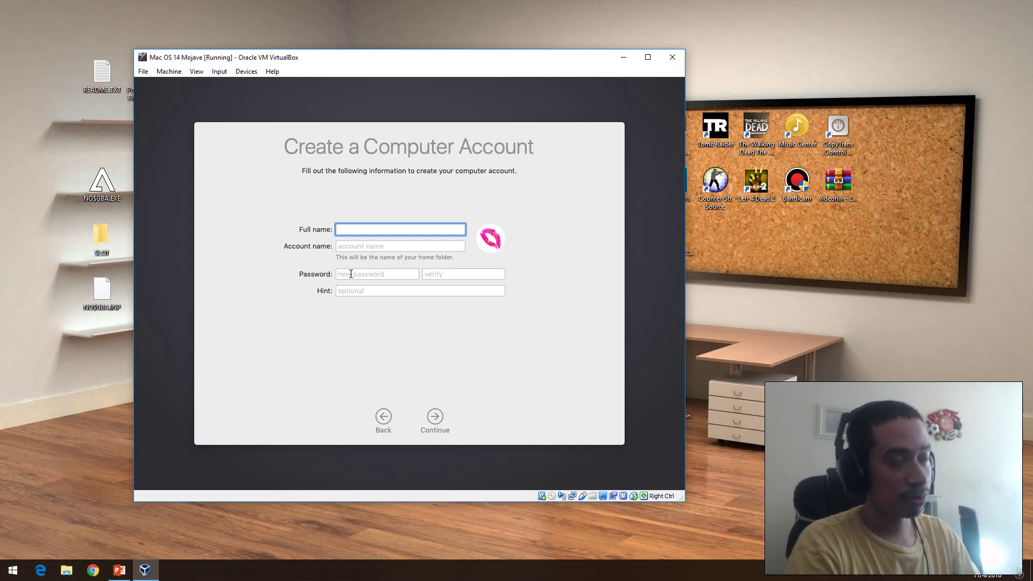
{"action": "type", "text": "kevtech"}
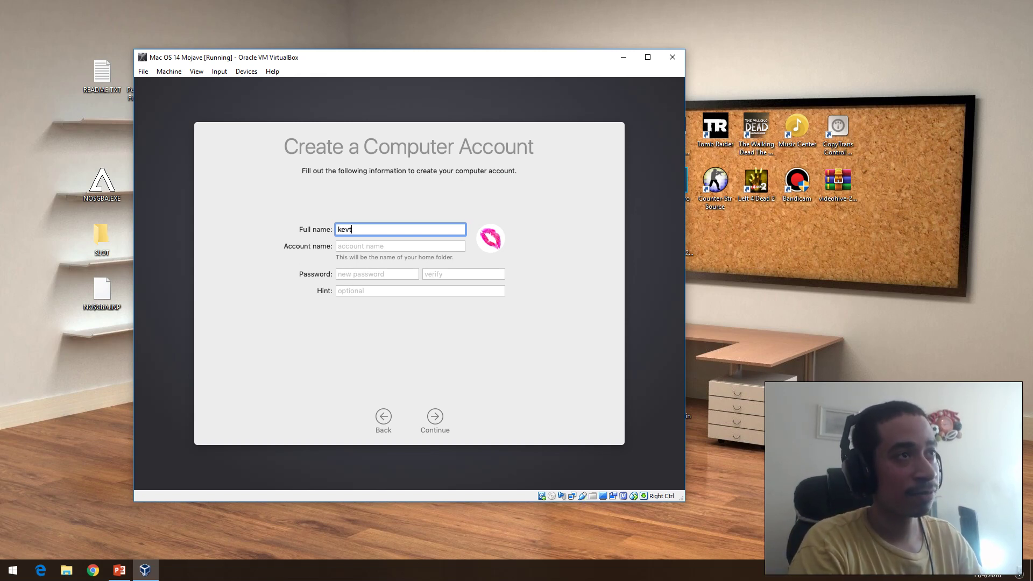
{"action": "left_click", "coordinate": [403, 247]}
{"action": "left_click", "coordinate": [382, 276]}
{"action": "type", "text": "12345"}
{"action": "key", "text": "Tab"}
{"action": "type", "text": "12345"}
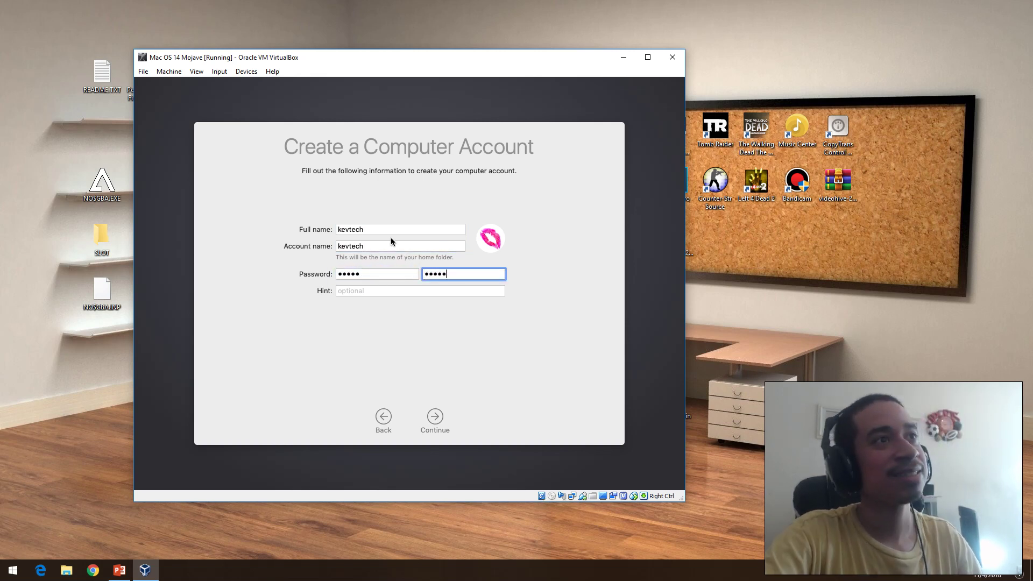
Step: Pick the owl from the default account pictures and create the account
{"action": "left_click", "coordinate": [493, 246]}
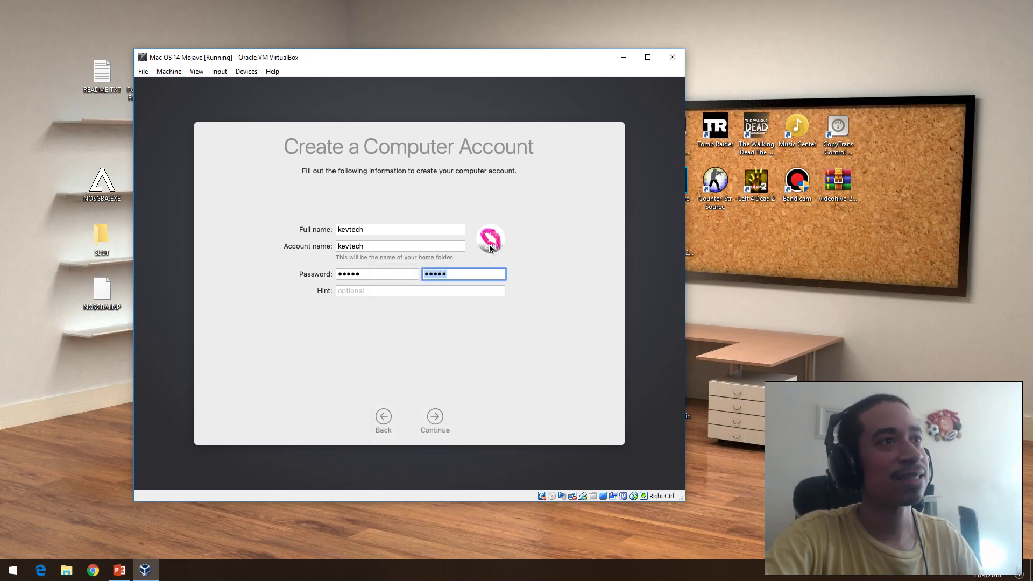
{"action": "left_click", "coordinate": [390, 281]}
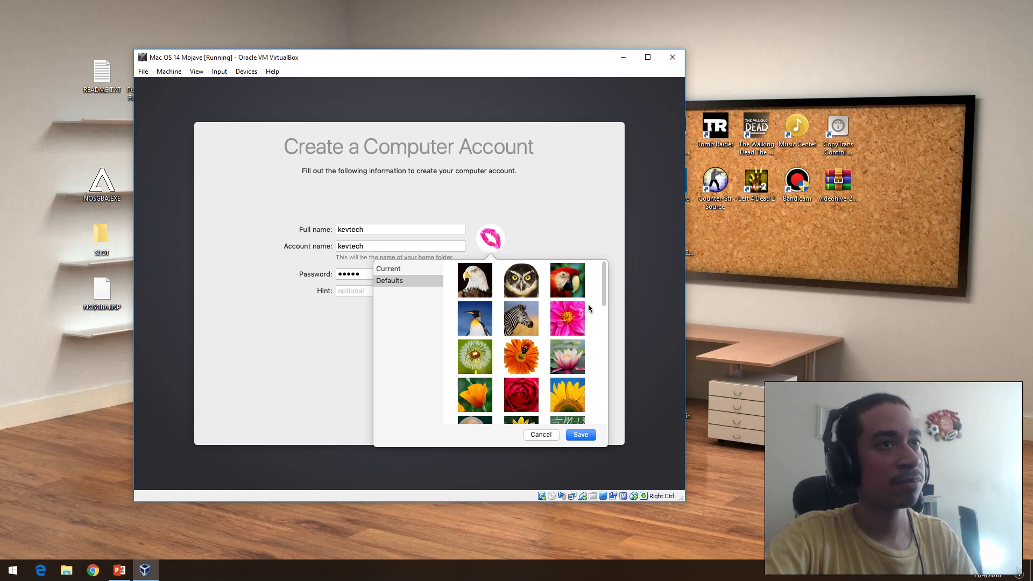
{"action": "left_click_drag", "start_coordinate": [605, 289], "coordinate": [603, 322]}
{"action": "scroll", "coordinate": [602, 322], "scroll_direction": "up", "scroll_amount": 3}
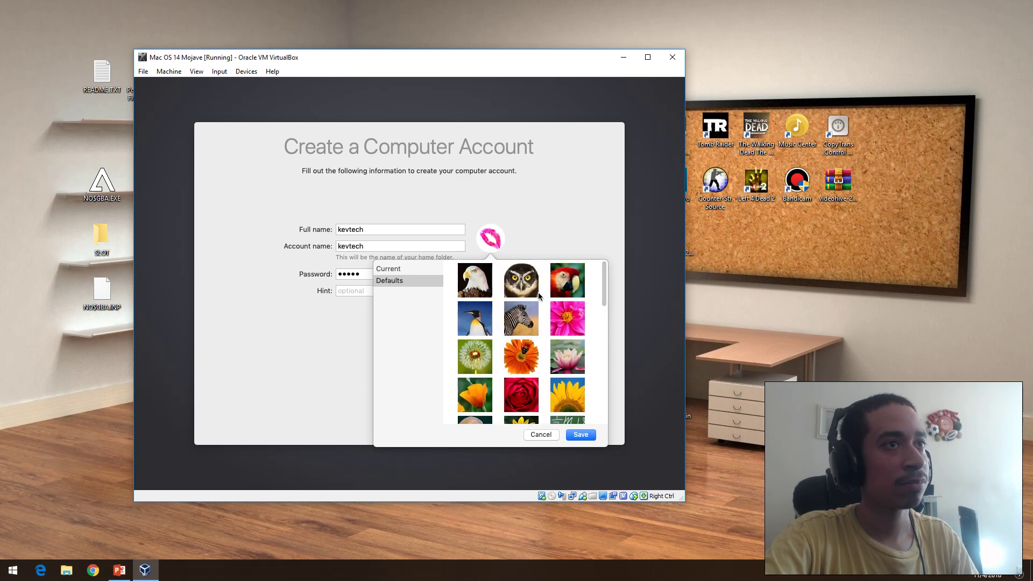
{"action": "double_click", "coordinate": [506, 284]}
{"action": "left_click", "coordinate": [452, 290]}
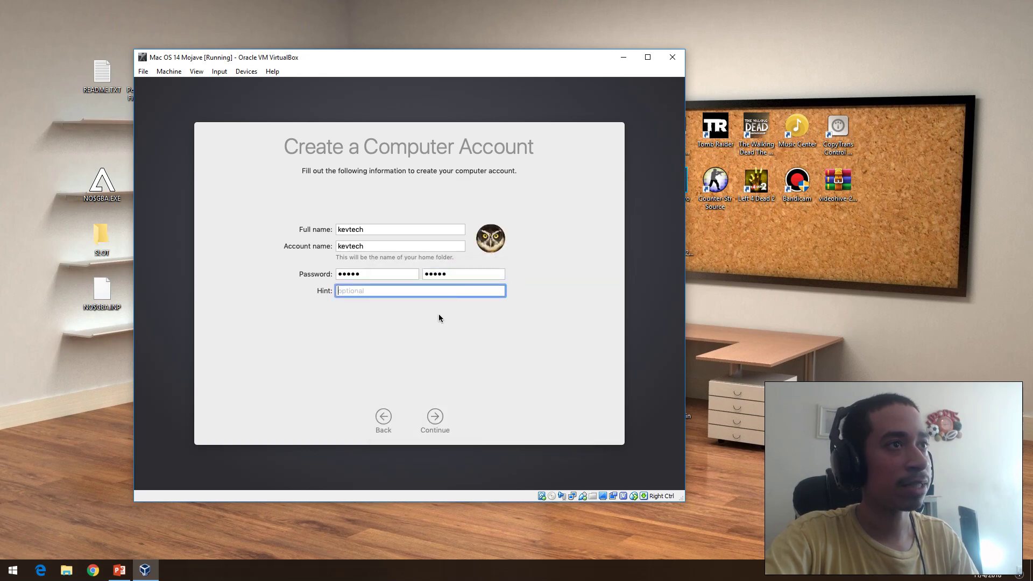
{"action": "left_click", "coordinate": [436, 411]}
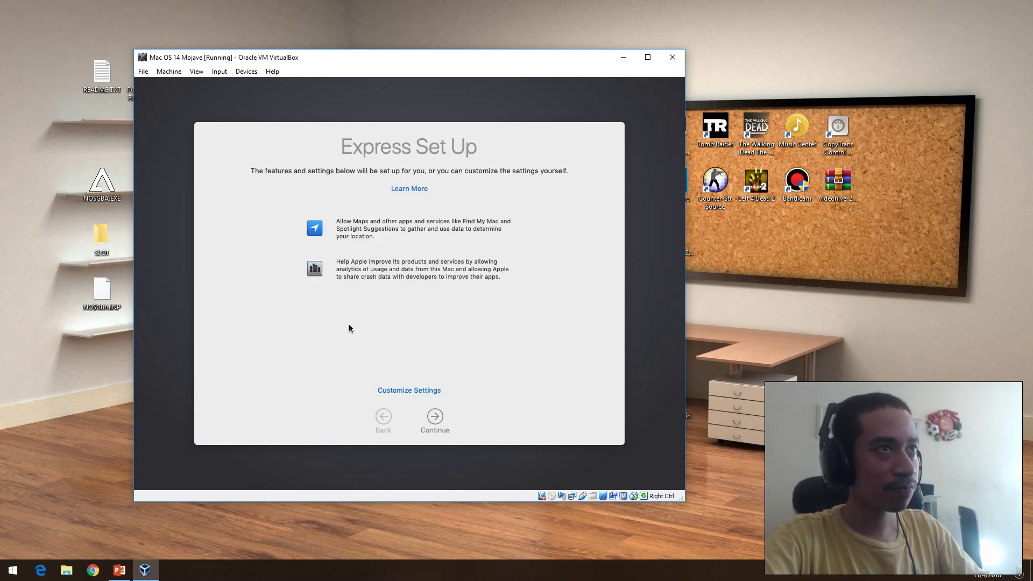
Step: Accept Express Set Up, preview Dark, then keep the Light appearance to finish setup
{"action": "left_click", "coordinate": [436, 417]}
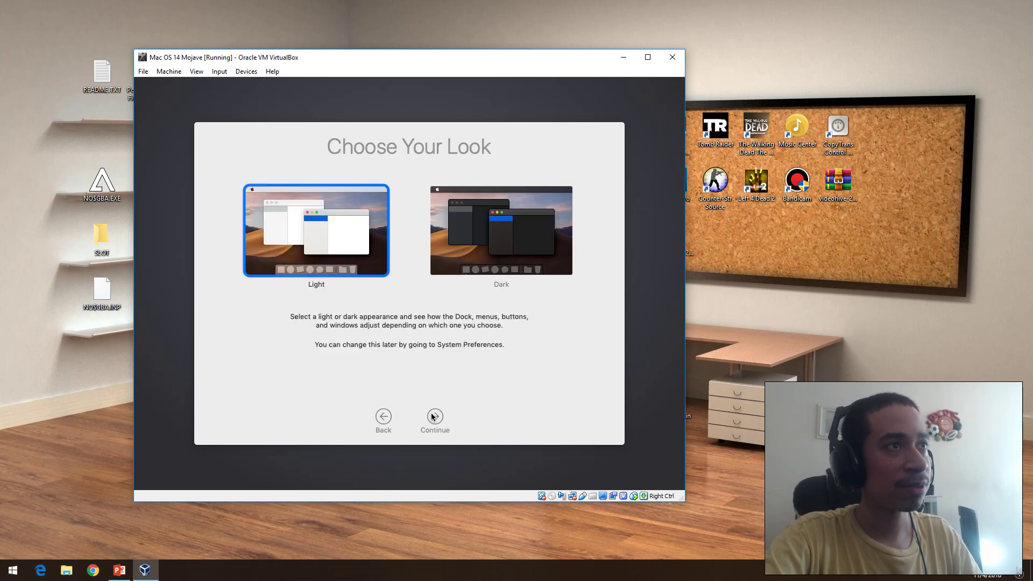
{"action": "left_click", "coordinate": [467, 225]}
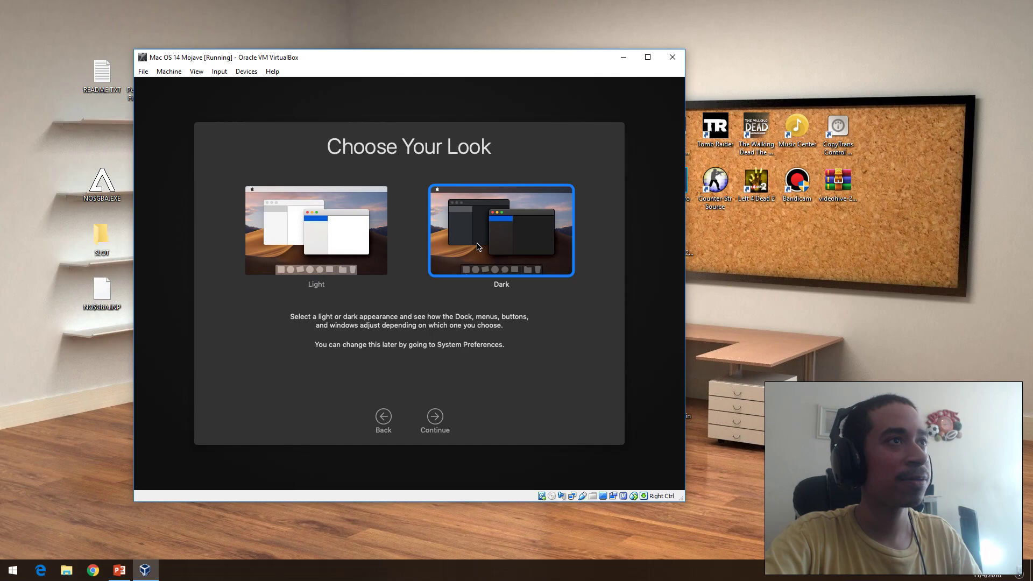
{"action": "left_click", "coordinate": [375, 248]}
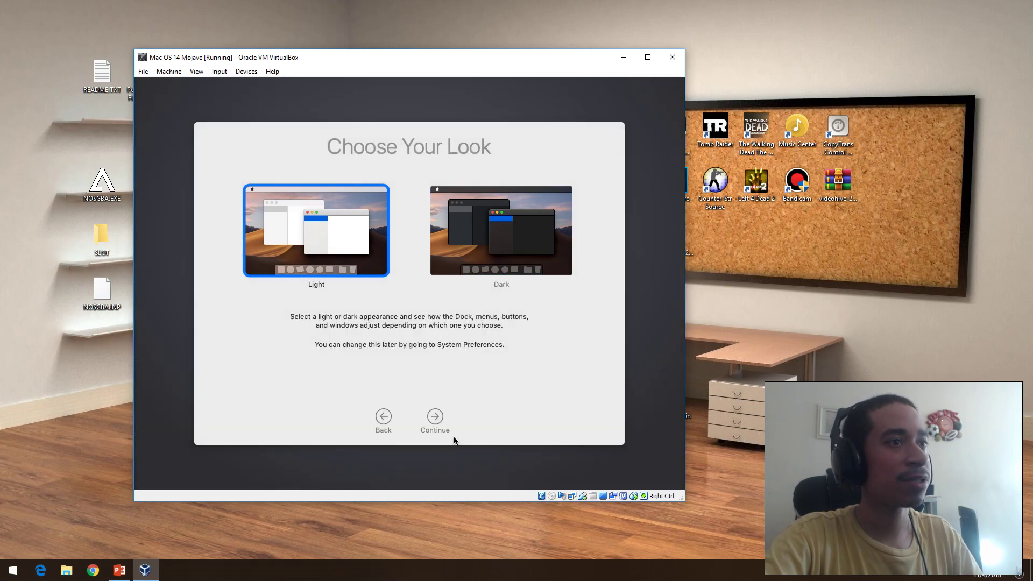
{"action": "left_click", "coordinate": [439, 420]}
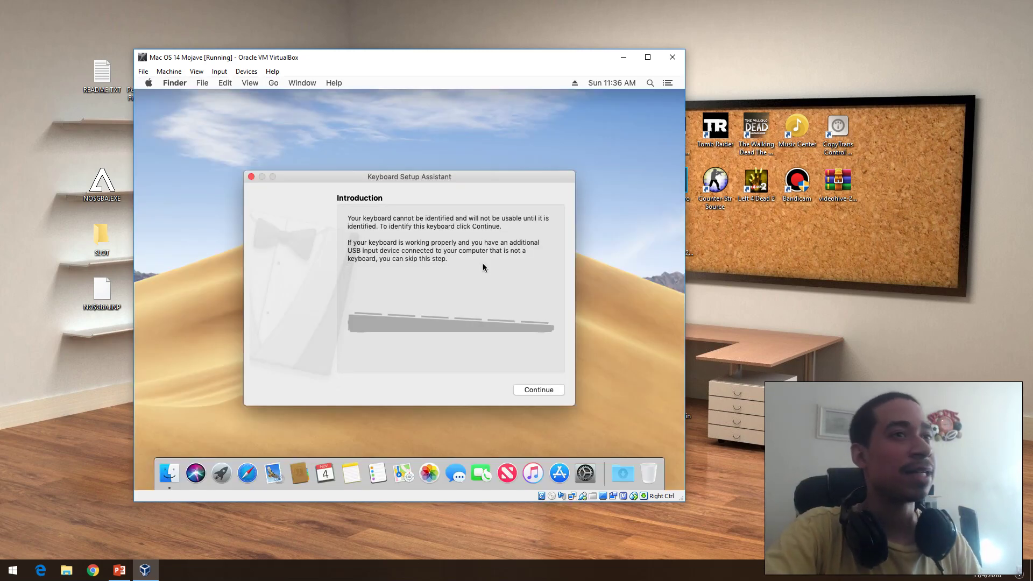
Step: Dismiss the Keyboard Setup Assistant and view the Desktop folder's Info, expanding Sharing & Permissions and More Info
{"action": "left_click", "coordinate": [250, 177]}
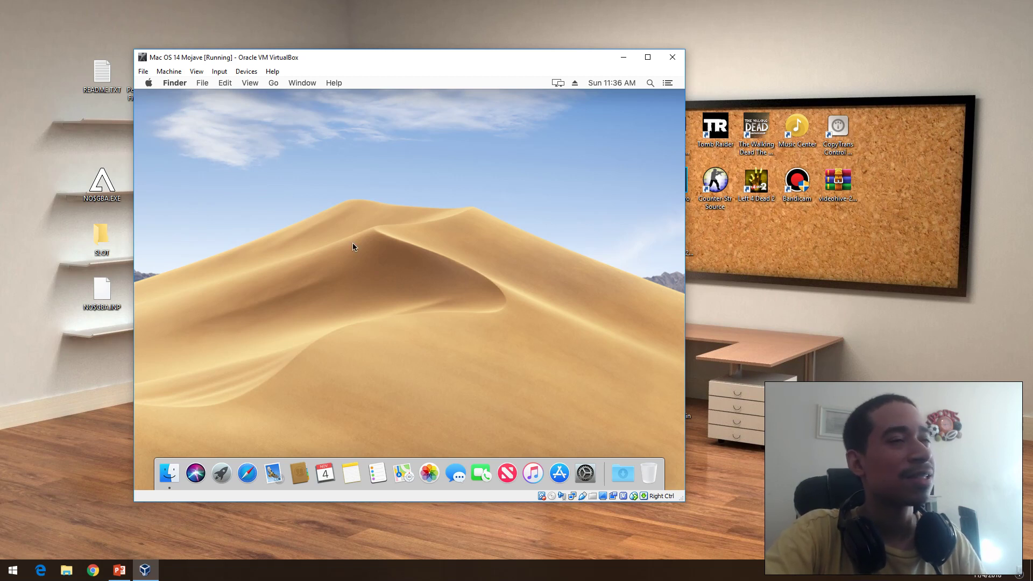
{"action": "left_click", "coordinate": [148, 84]}
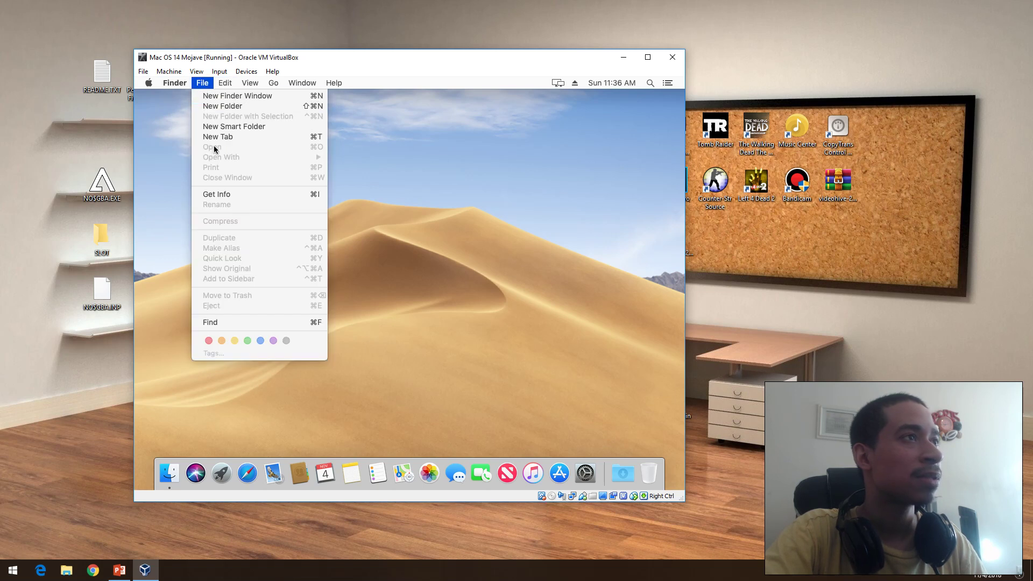
{"action": "left_click", "coordinate": [215, 193]}
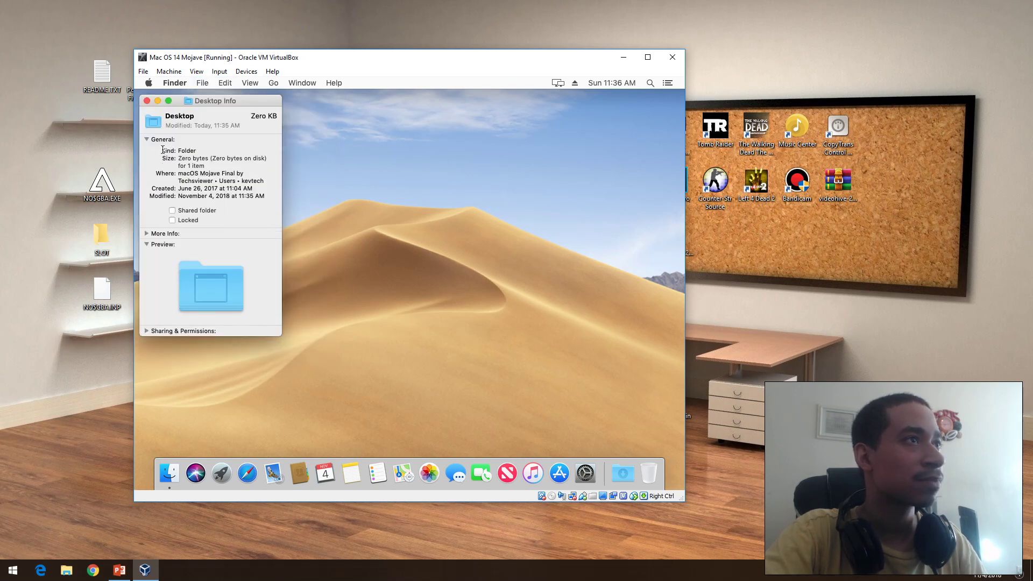
{"action": "left_click", "coordinate": [147, 331]}
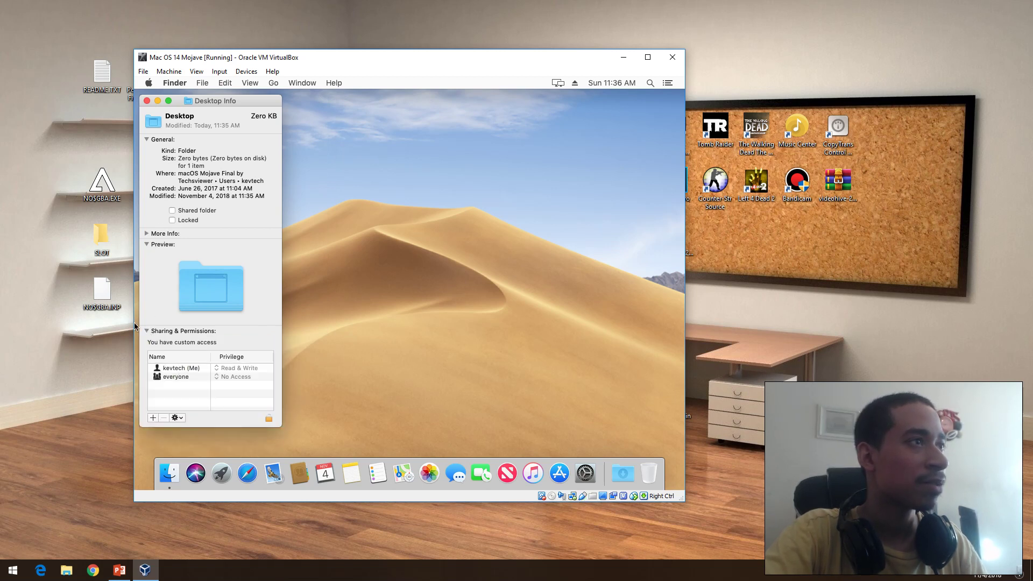
{"action": "left_click", "coordinate": [145, 235]}
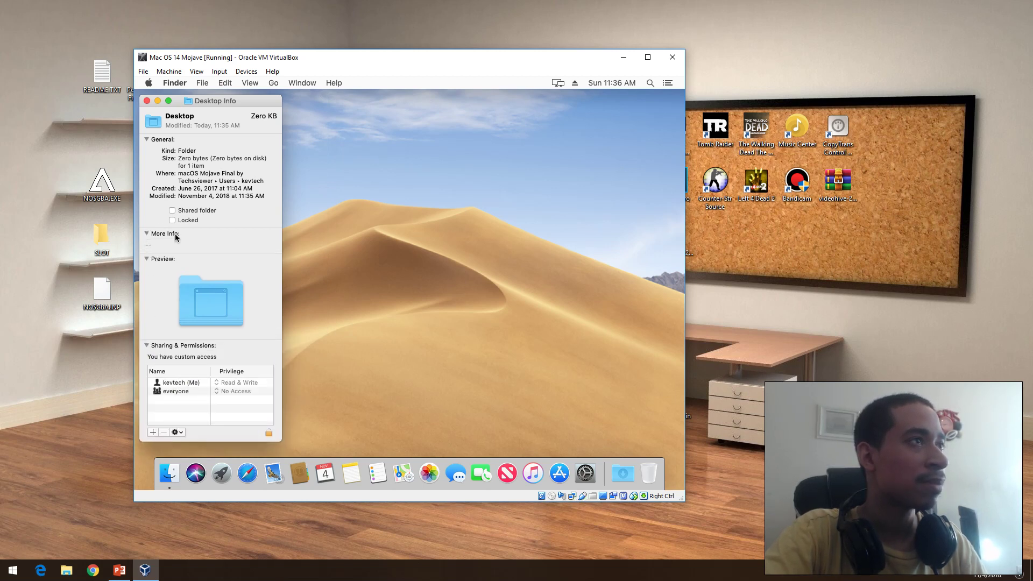
Step: Close the Desktop Info window and create a desktop folder named kevtech
{"action": "left_click", "coordinate": [147, 101]}
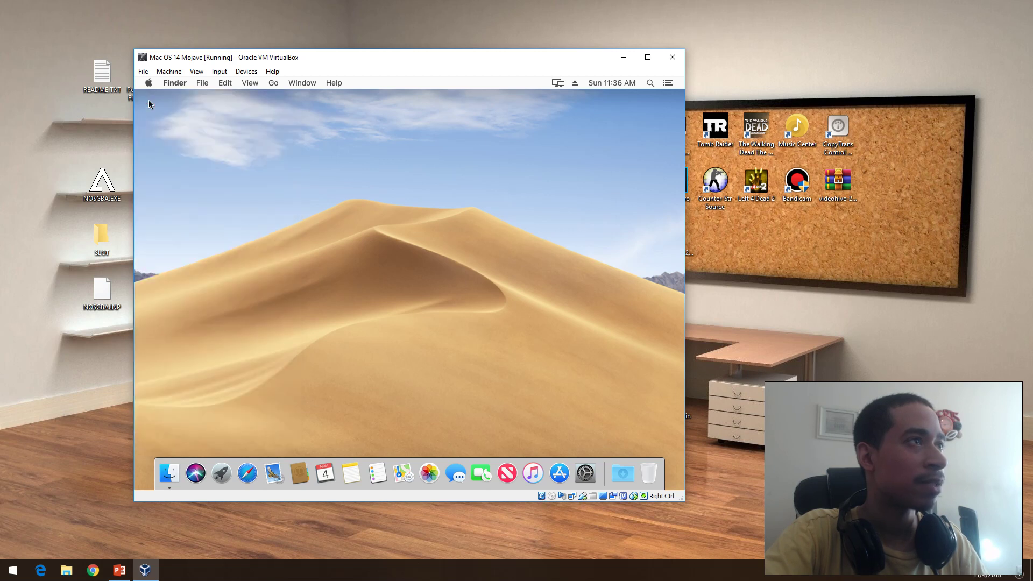
{"action": "right_click", "coordinate": [411, 166]}
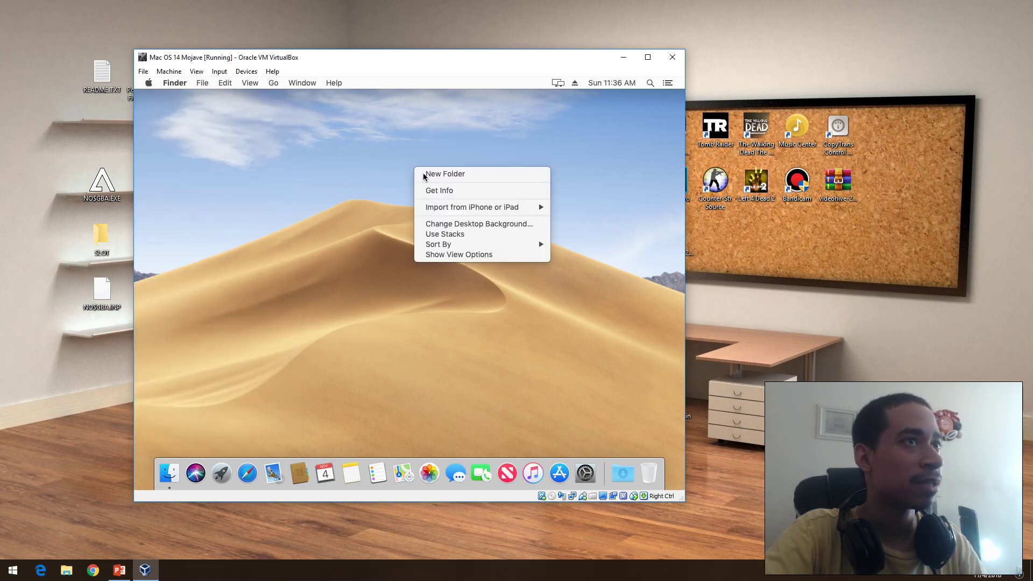
{"action": "left_click", "coordinate": [425, 170]}
{"action": "type", "text": "kev"}
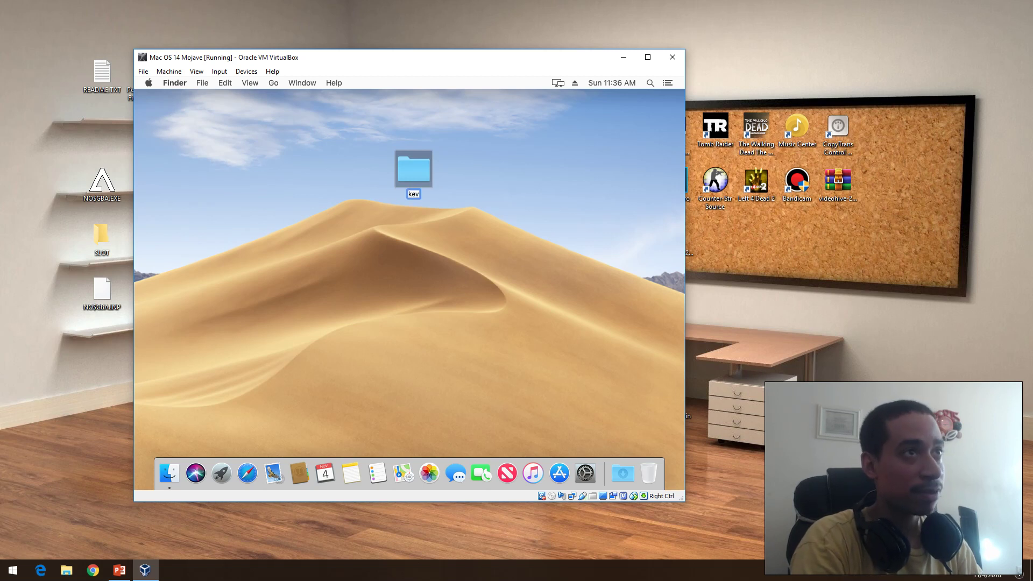
{"action": "type", "text": "teck"}
{"action": "left_click", "coordinate": [378, 312]}
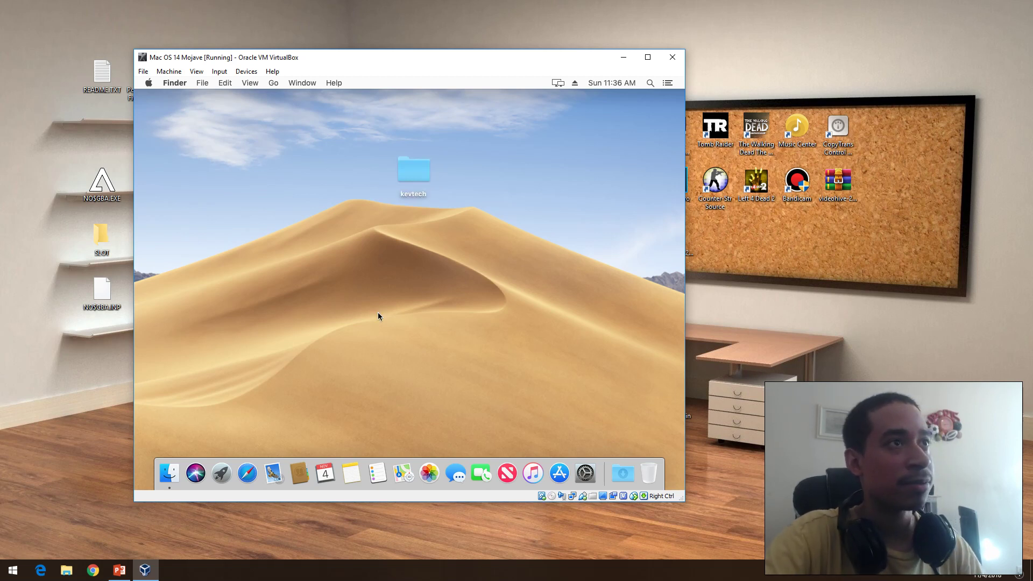
Step: Try Folder Actions Setup from the kevtech folder's context menu, then dismiss the confirmation
{"action": "right_click", "coordinate": [418, 178]}
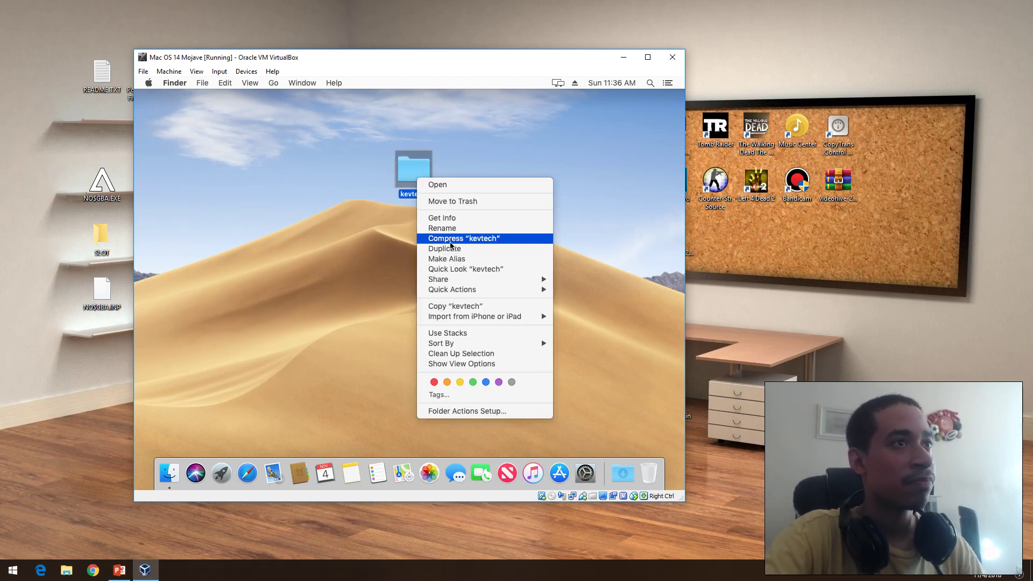
{"action": "mouse_move", "coordinate": [455, 317]}
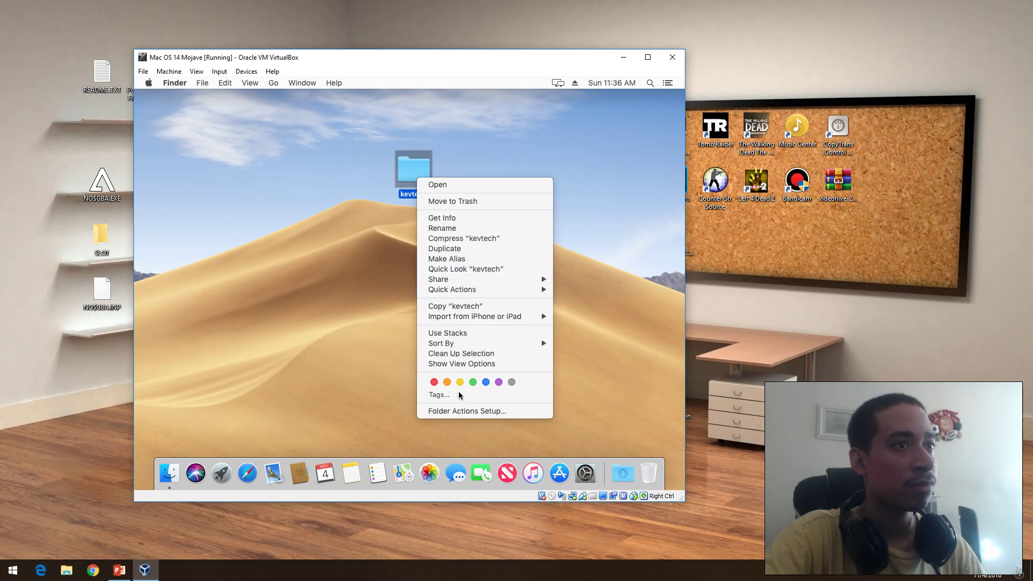
{"action": "left_click", "coordinate": [467, 411]}
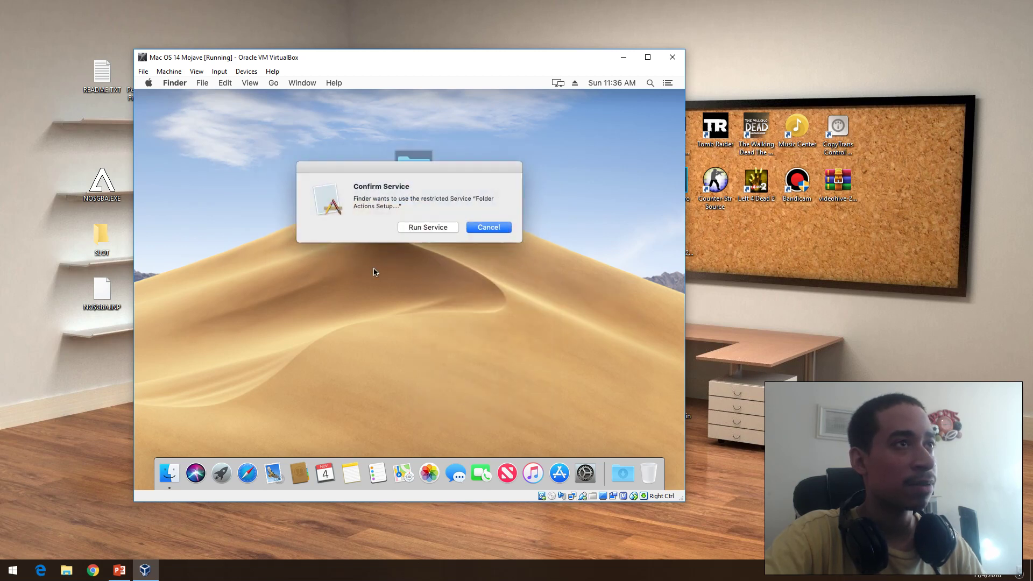
{"action": "left_click", "coordinate": [476, 227]}
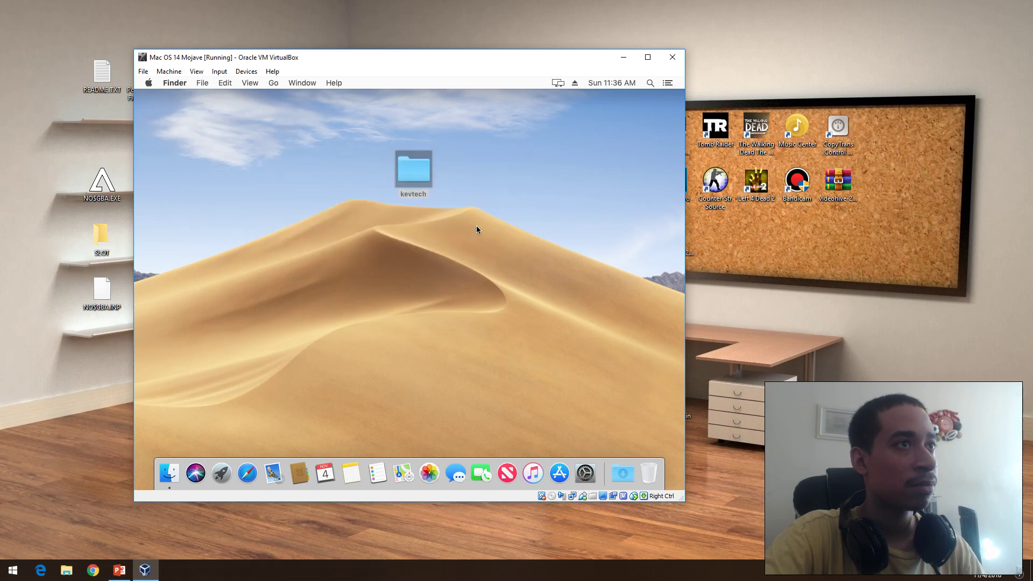
Step: Look at Quick Actions customization in Extensions, then open and close the empty kevtech folder
{"action": "right_click", "coordinate": [421, 181]}
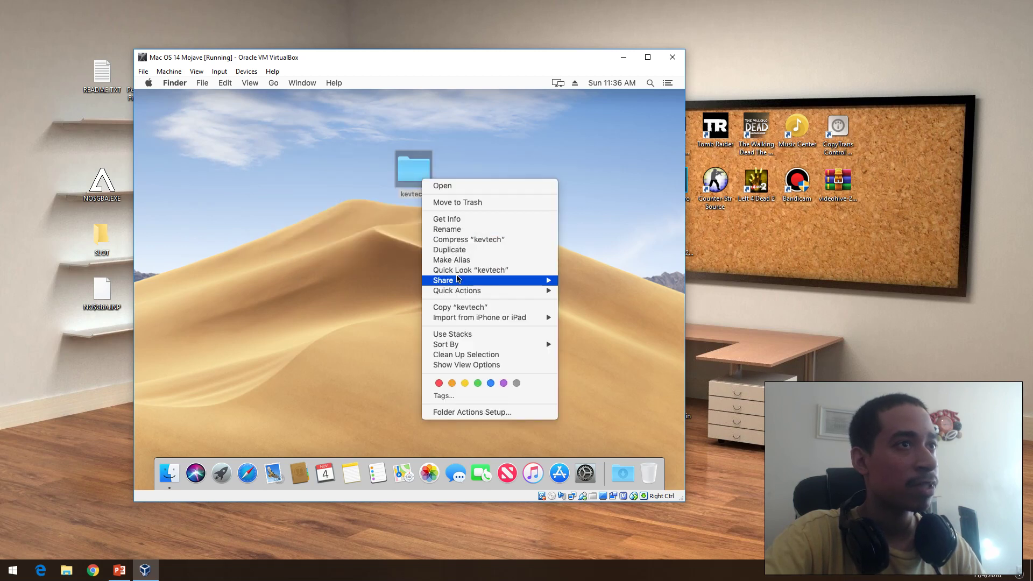
{"action": "mouse_move", "coordinate": [458, 282]}
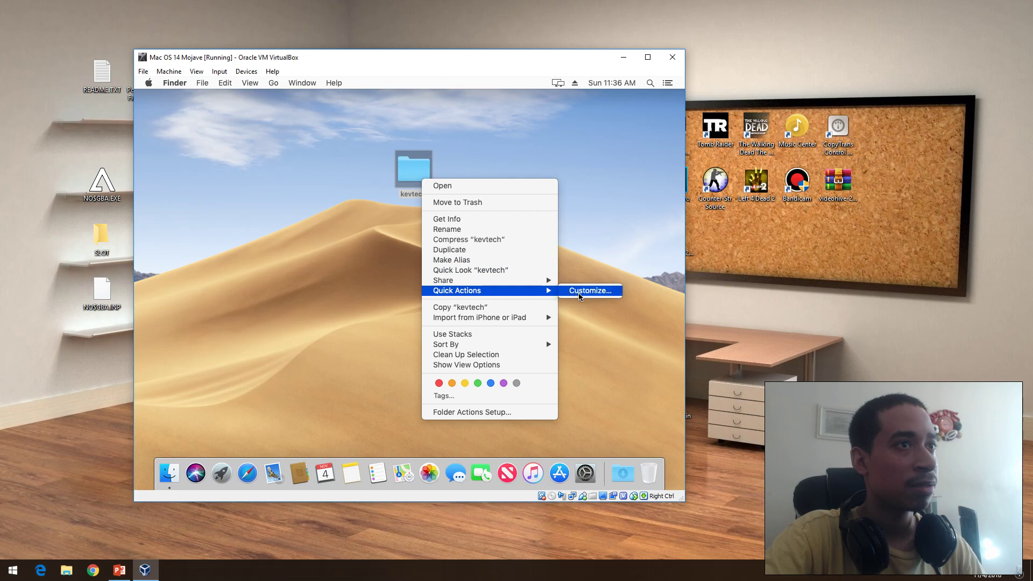
{"action": "left_click", "coordinate": [581, 293]}
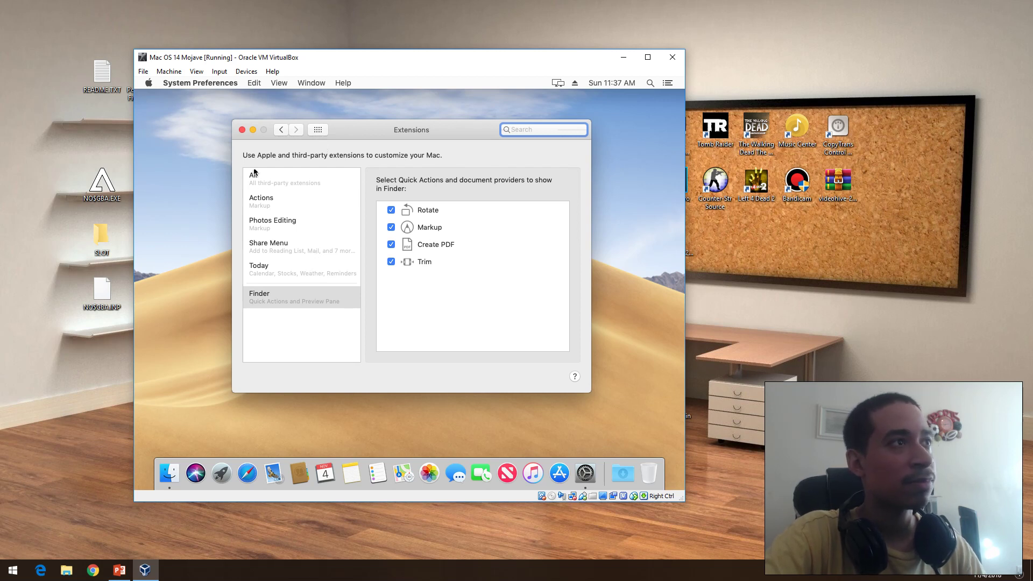
{"action": "left_click", "coordinate": [242, 130]}
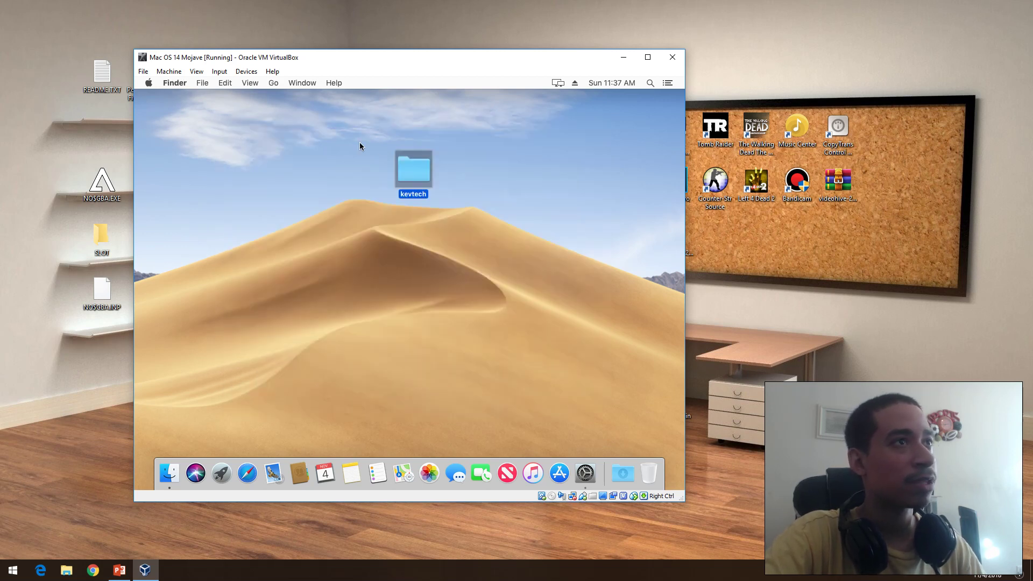
{"action": "double_click", "coordinate": [412, 171]}
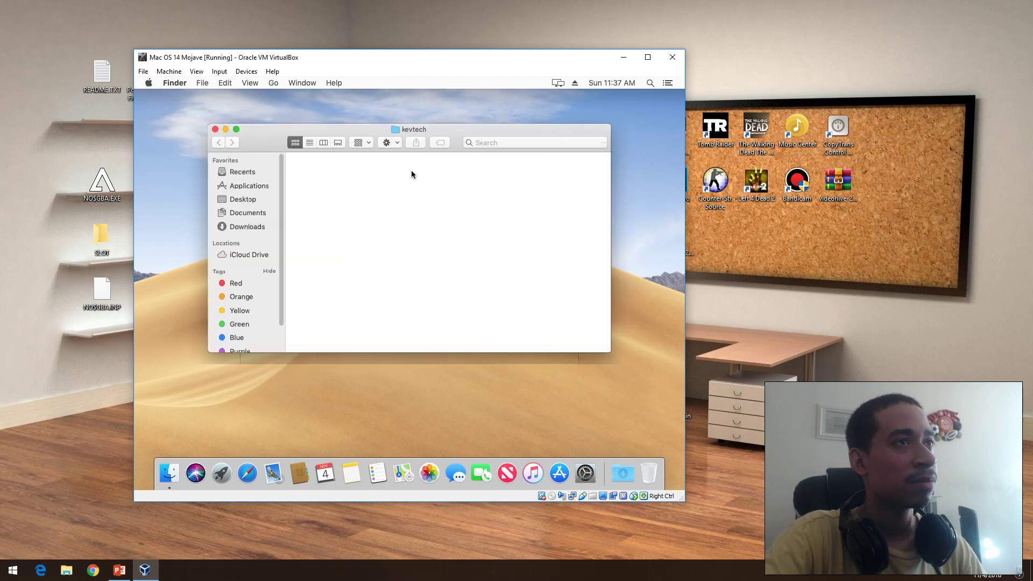
{"action": "left_click", "coordinate": [210, 129]}
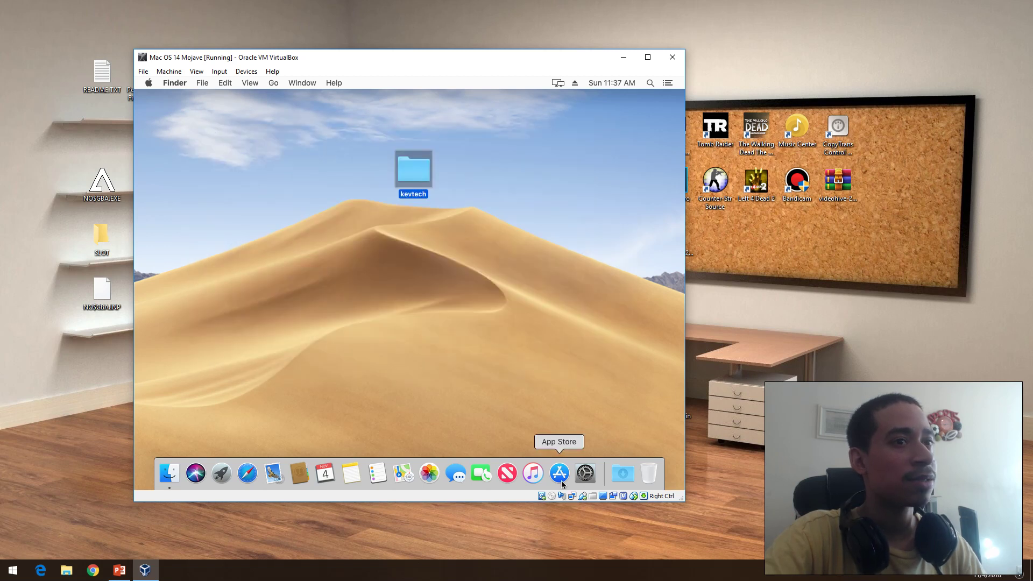
Step: In System Preferences' General pane, switch between Dark and Light twice, ending on Light, then return to the overview
{"action": "left_click", "coordinate": [583, 476]}
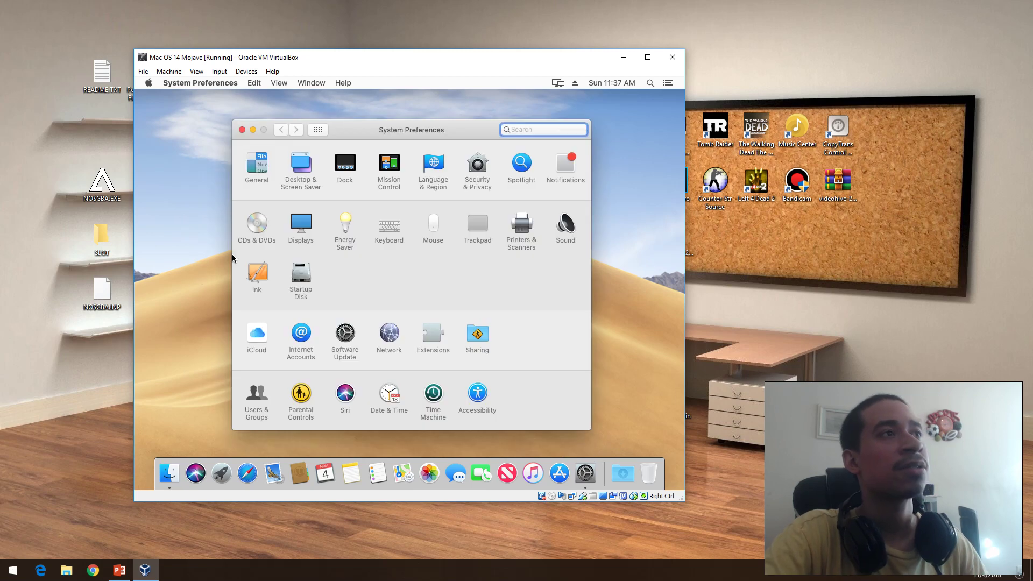
{"action": "left_click", "coordinate": [262, 166]}
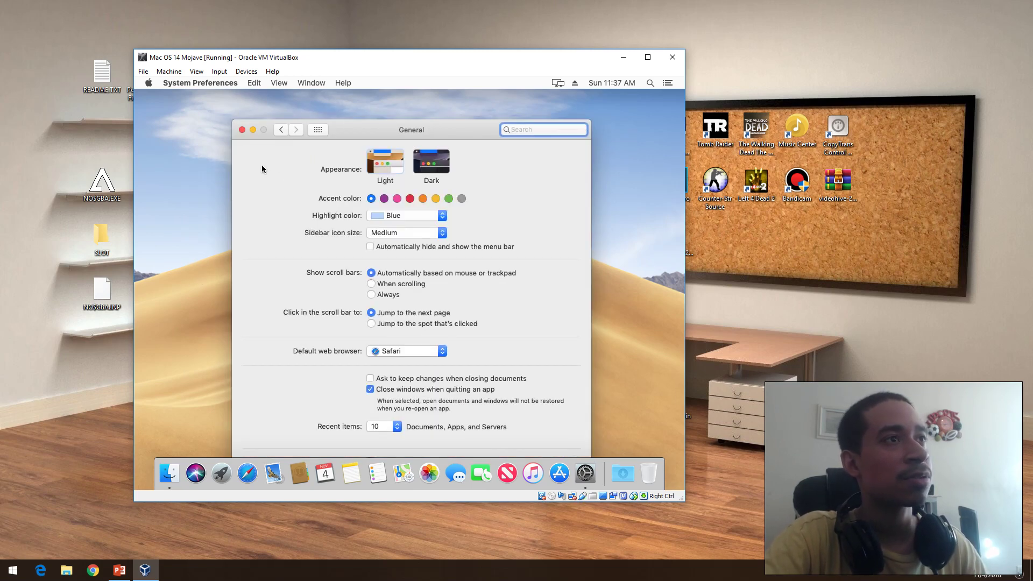
{"action": "left_click", "coordinate": [431, 170]}
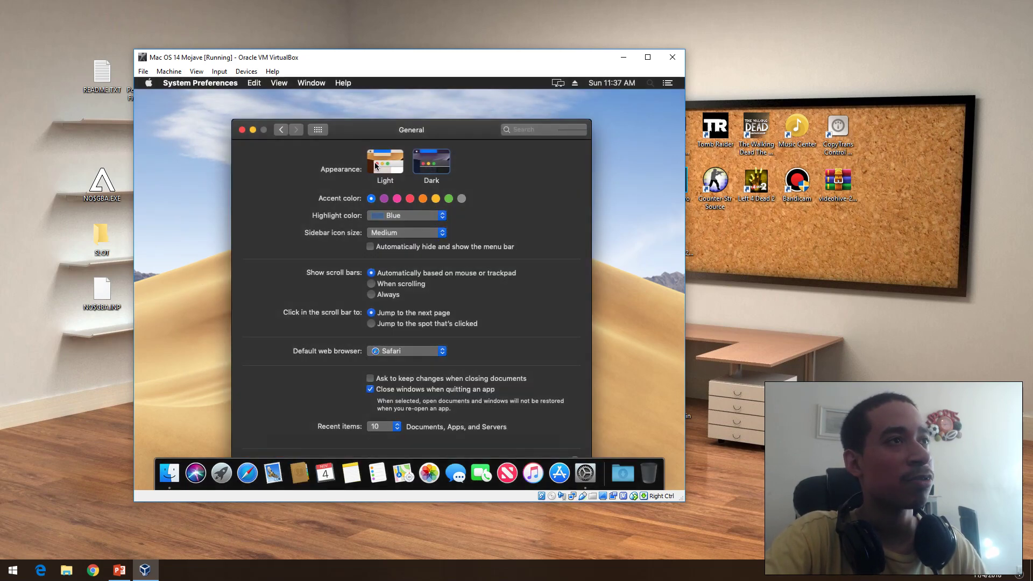
{"action": "left_click", "coordinate": [382, 163]}
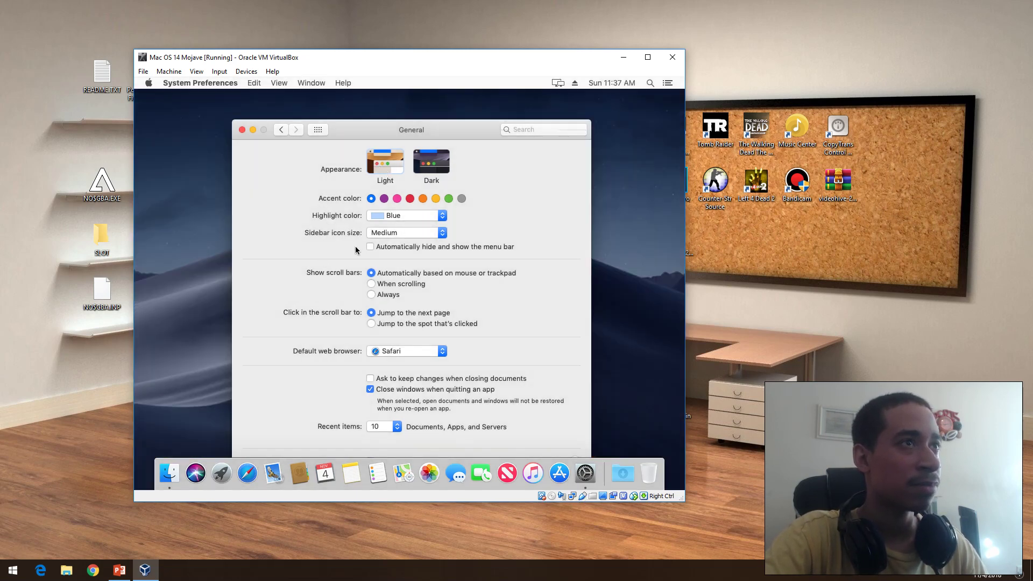
{"action": "left_click_drag", "start_coordinate": [447, 127], "coordinate": [433, 146]}
{"action": "left_click", "coordinate": [418, 186]}
{"action": "left_click", "coordinate": [371, 183]}
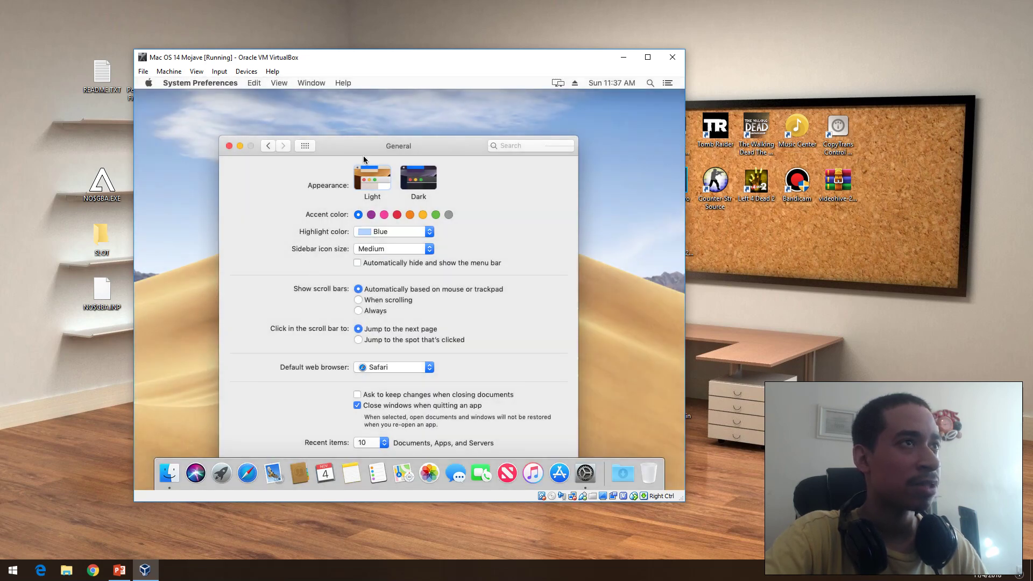
{"action": "left_click_drag", "start_coordinate": [370, 145], "coordinate": [384, 99]}
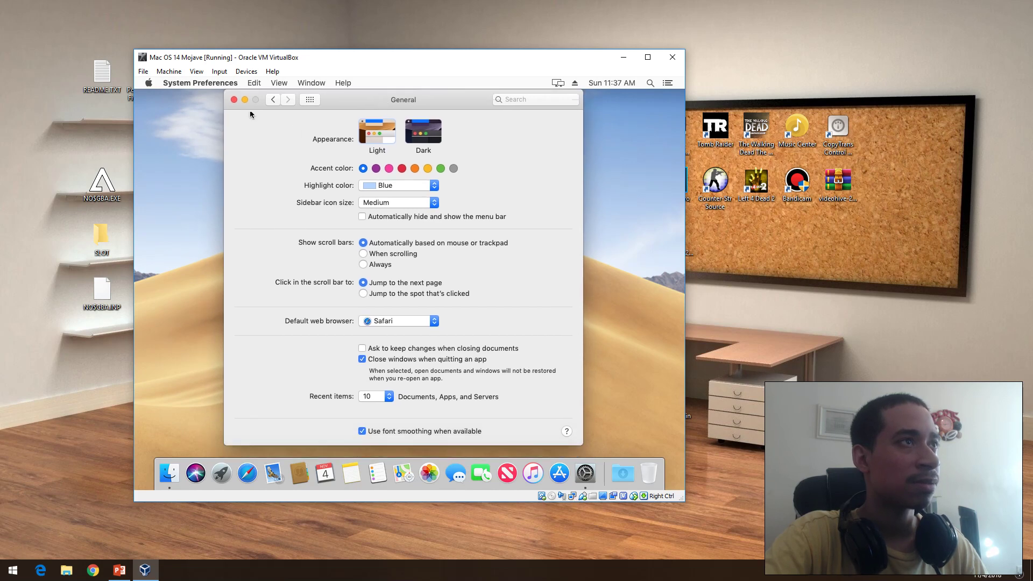
{"action": "left_click", "coordinate": [273, 100]}
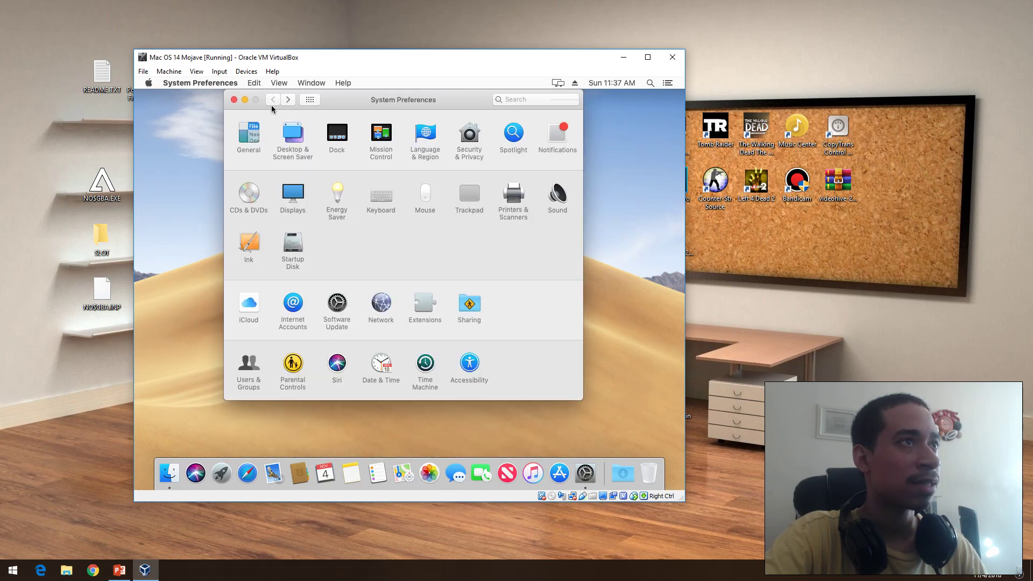
Step: In Desktop & Screen Saver, try Mojave Night, dynamic Mojave and Desert 2 before settling on Desert 5
{"action": "left_click", "coordinate": [297, 142]}
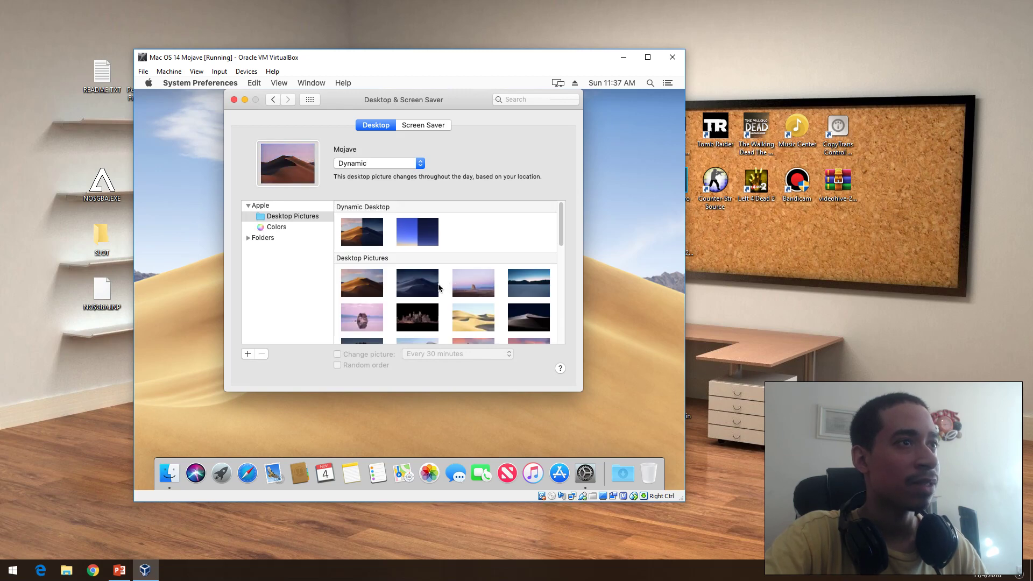
{"action": "left_click", "coordinate": [407, 313]}
{"action": "left_click", "coordinate": [424, 290]}
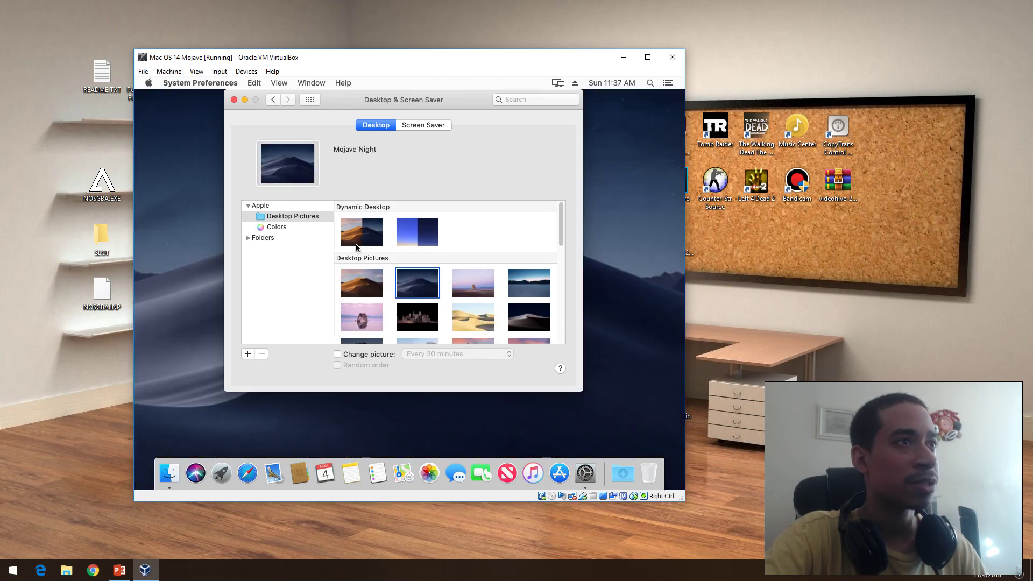
{"action": "left_click", "coordinate": [359, 236]}
{"action": "left_click", "coordinate": [513, 289]}
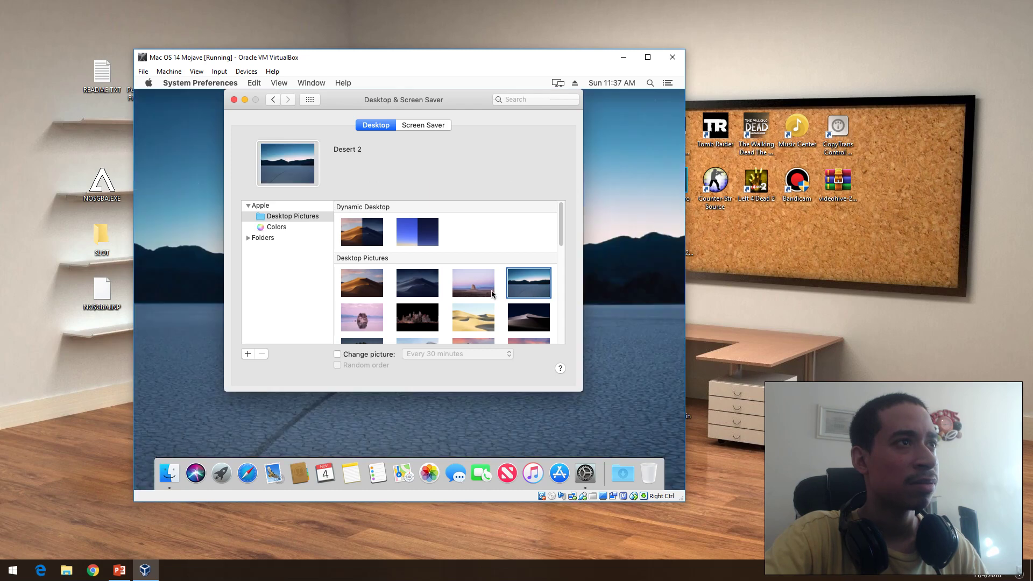
{"action": "left_click", "coordinate": [476, 315]}
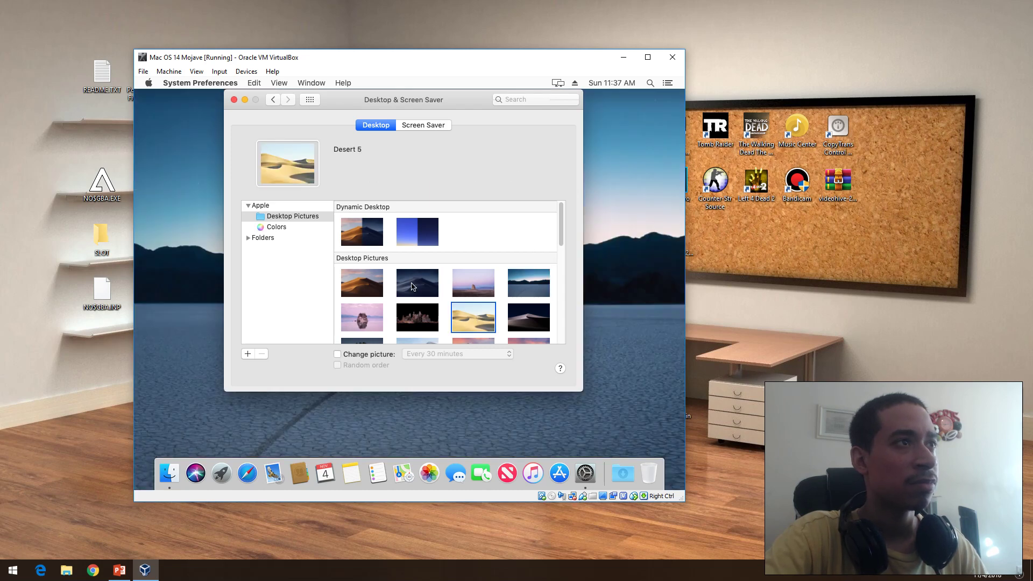
{"action": "left_click", "coordinate": [249, 237]}
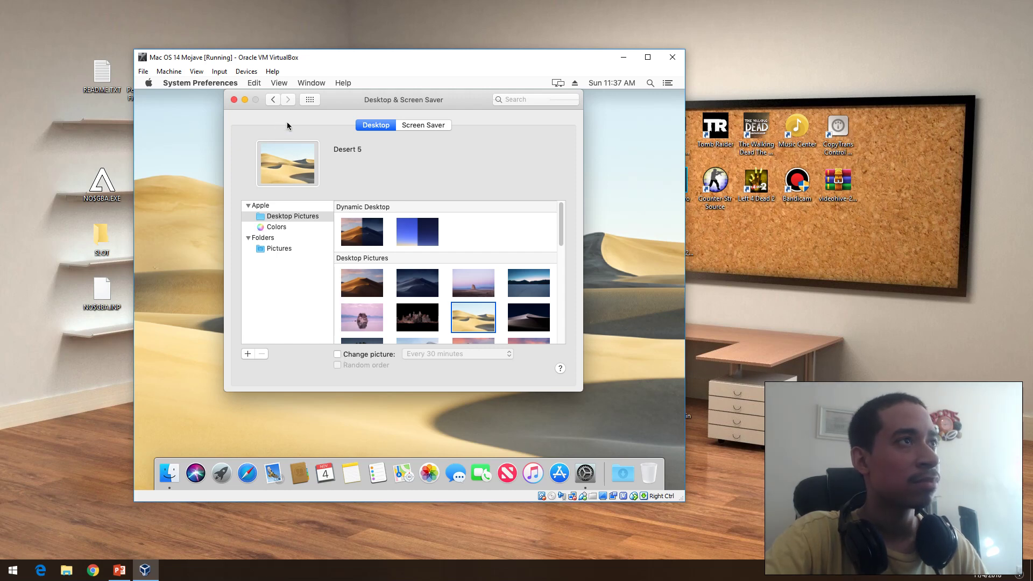
Step: Go back to the overview, glance at the Dock preferences, and return again
{"action": "left_click", "coordinate": [275, 100]}
{"action": "left_click", "coordinate": [340, 137]}
{"action": "left_click", "coordinate": [275, 101]}
{"action": "left_click", "coordinate": [274, 99]}
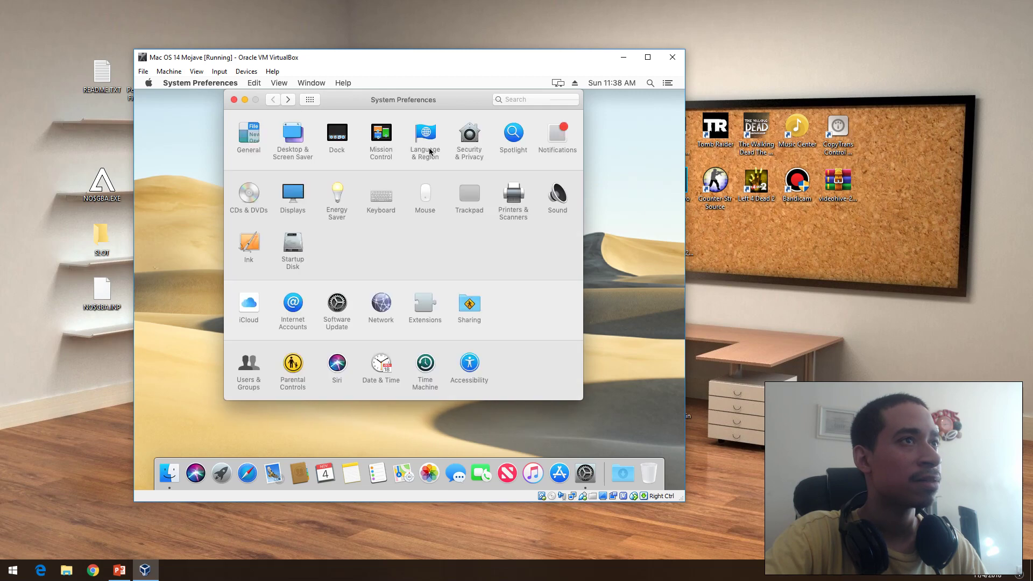
Step: Glance at Language & Region, then show Security & Privacy with App Store and identified-developer downloads allowed
{"action": "left_click", "coordinate": [274, 100]}
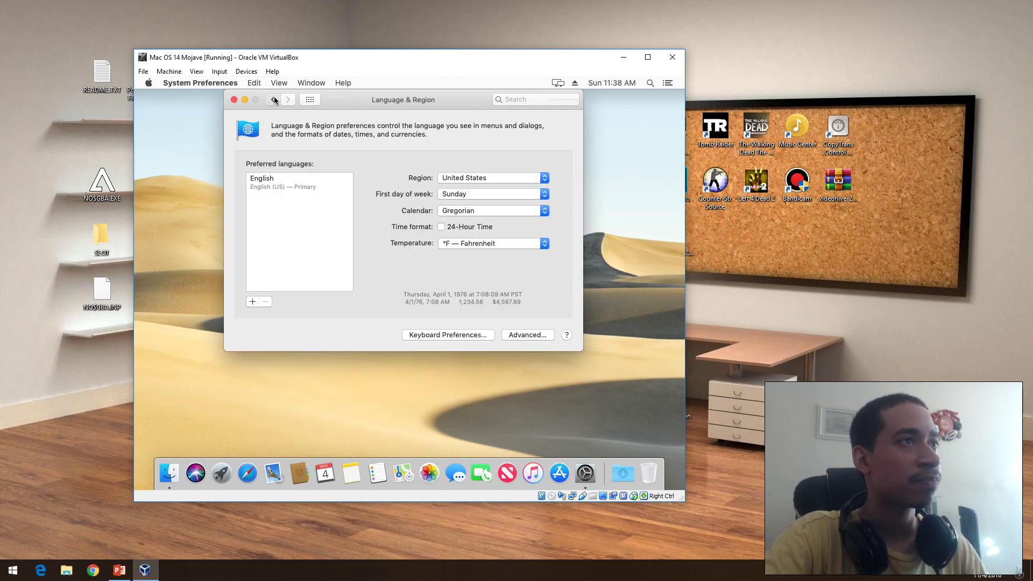
{"action": "left_click", "coordinate": [273, 98]}
{"action": "left_click", "coordinate": [464, 137]}
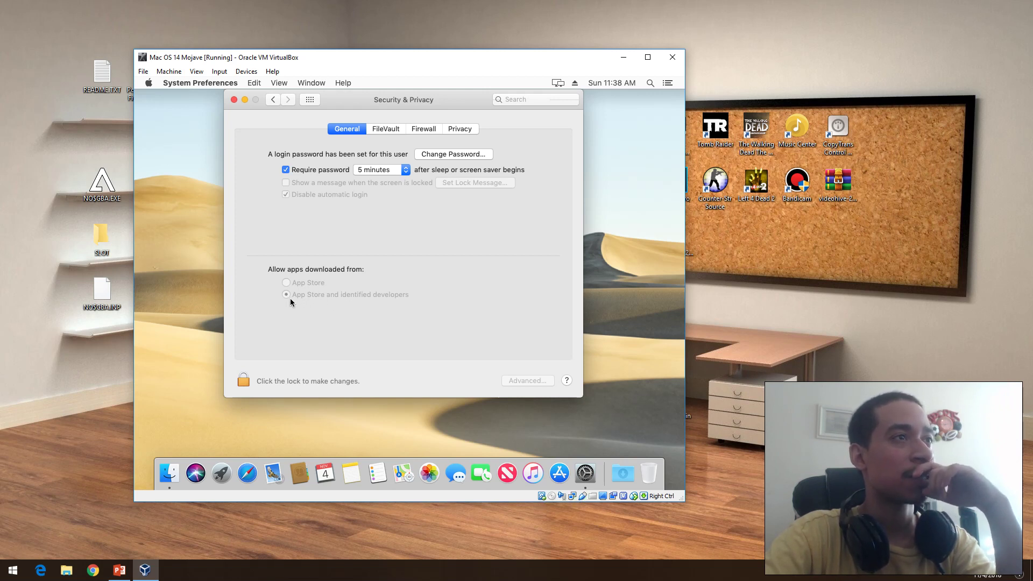
Step: Unlock Security & Privacy with the administrator password
{"action": "left_click", "coordinate": [243, 381]}
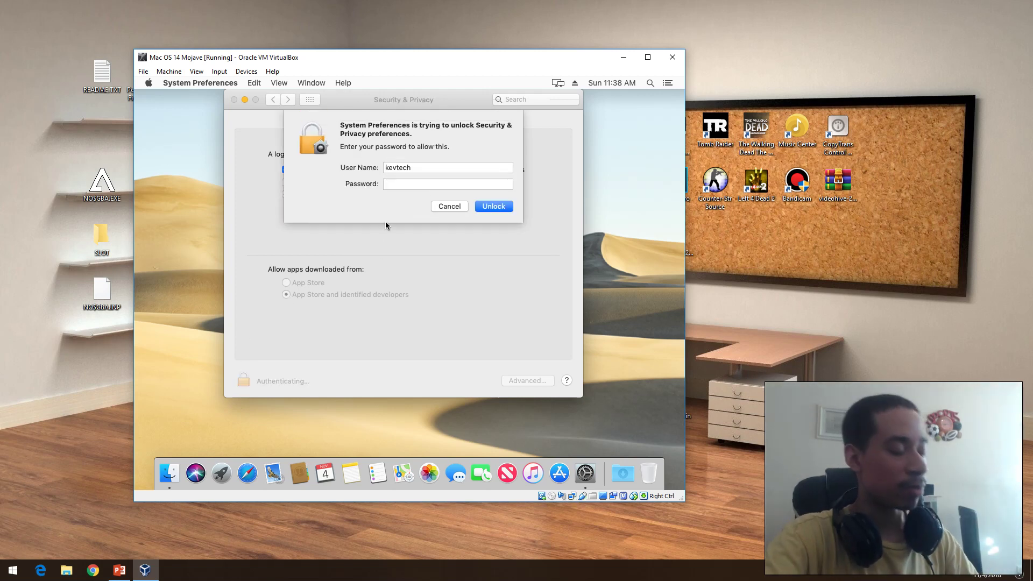
{"action": "type", "text": "••••••"}
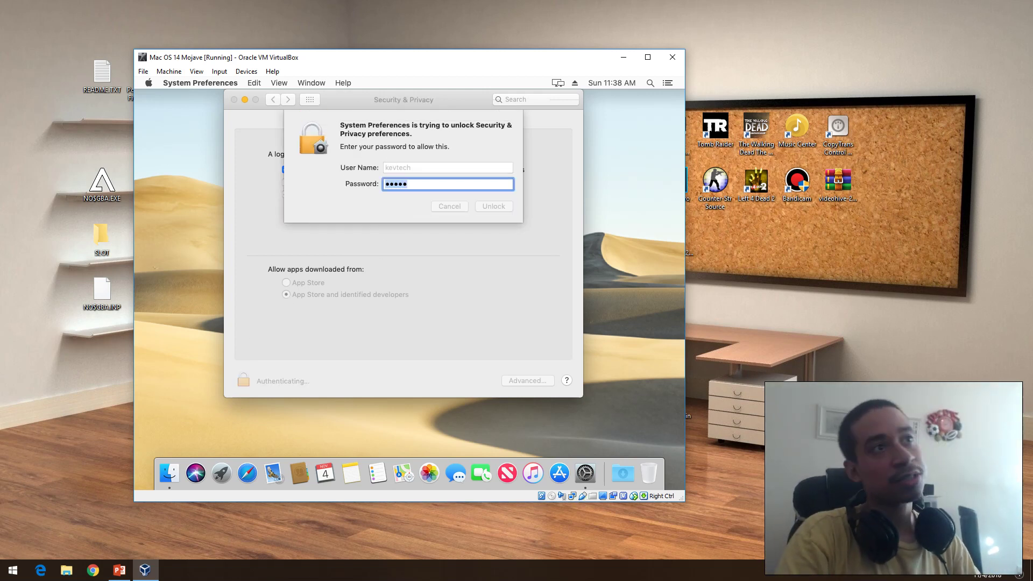
{"action": "key", "text": "Return"}
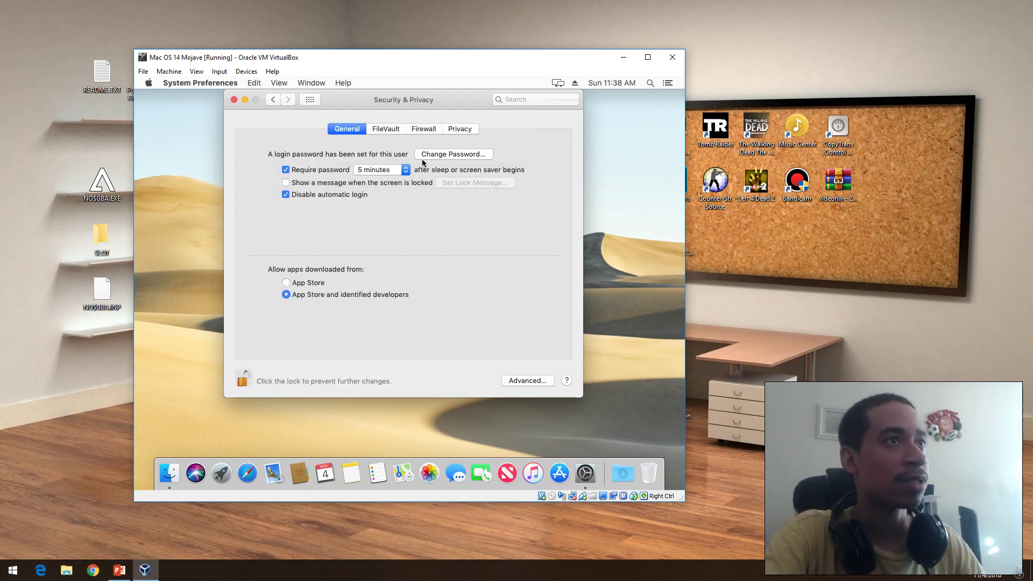
Step: Review the FileVault, Firewall, Privacy and General tabs, then relock and return to all preferences
{"action": "left_click", "coordinate": [377, 131]}
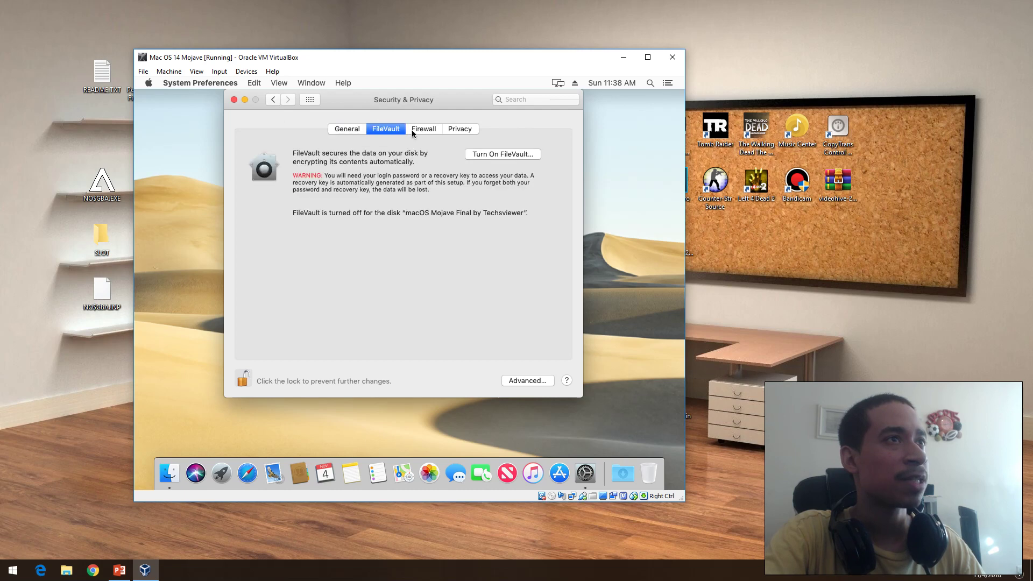
{"action": "left_click", "coordinate": [428, 130]}
{"action": "left_click", "coordinate": [460, 131]}
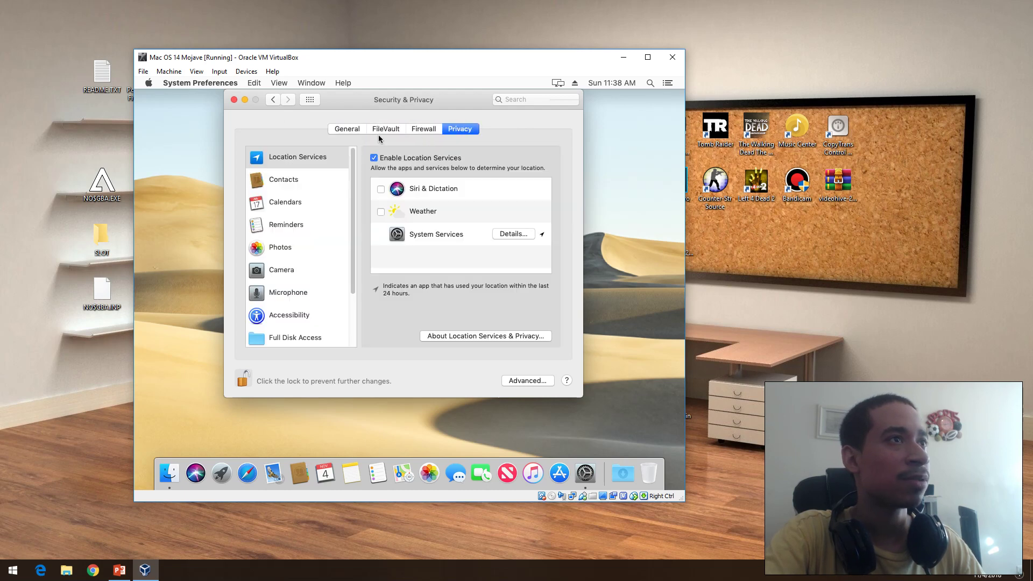
{"action": "left_click", "coordinate": [343, 130]}
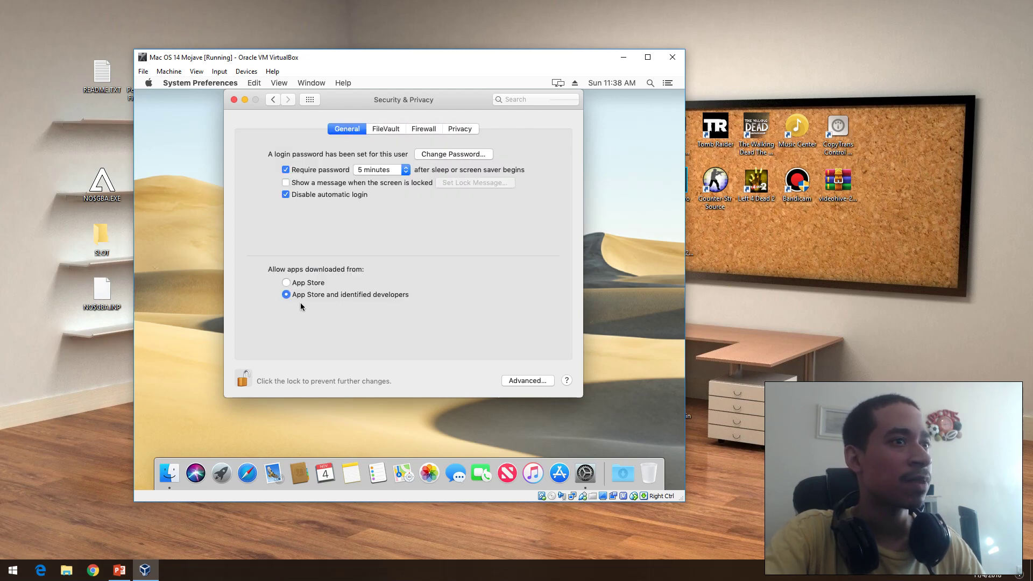
{"action": "left_click", "coordinate": [244, 379]}
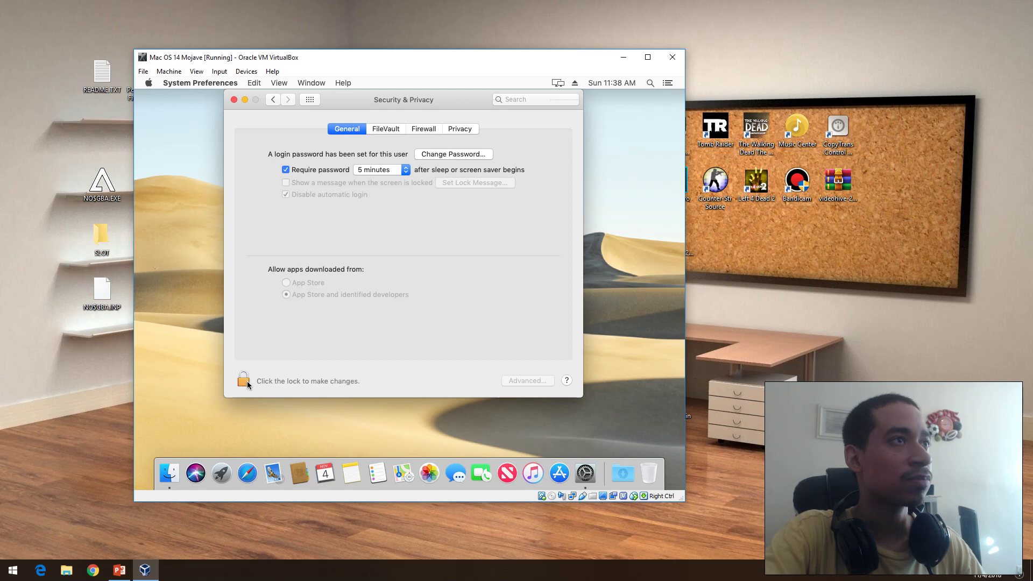
{"action": "left_click", "coordinate": [271, 99]}
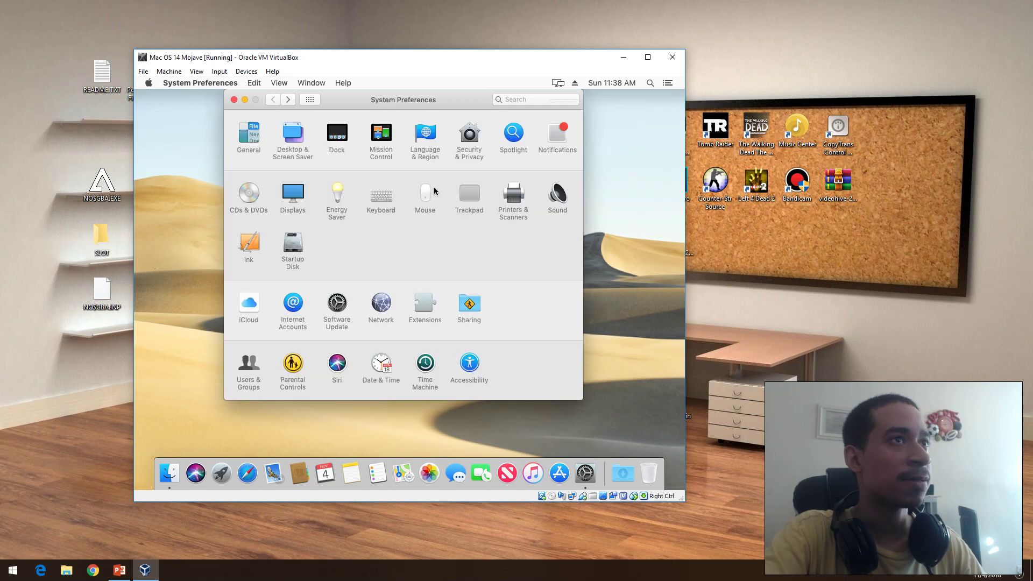
{"action": "left_click", "coordinate": [556, 130]}
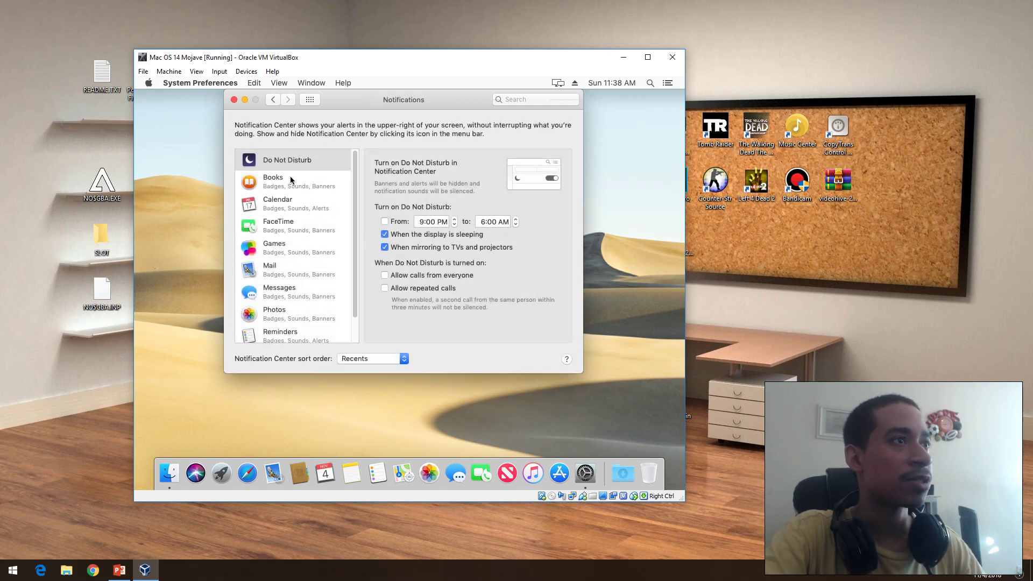
{"action": "left_click", "coordinate": [273, 101]}
{"action": "left_click", "coordinate": [516, 131]}
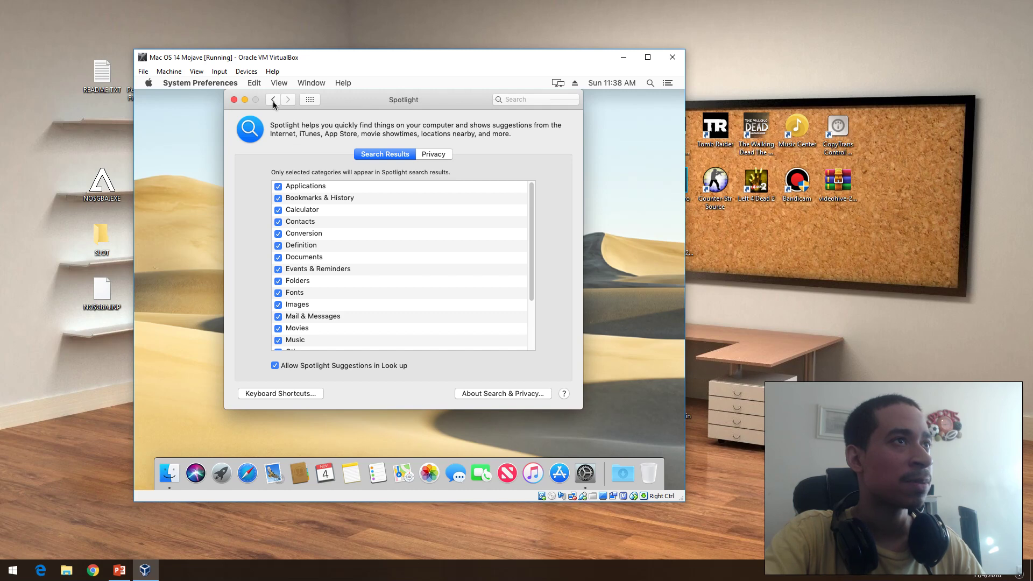
{"action": "left_click", "coordinate": [273, 100]}
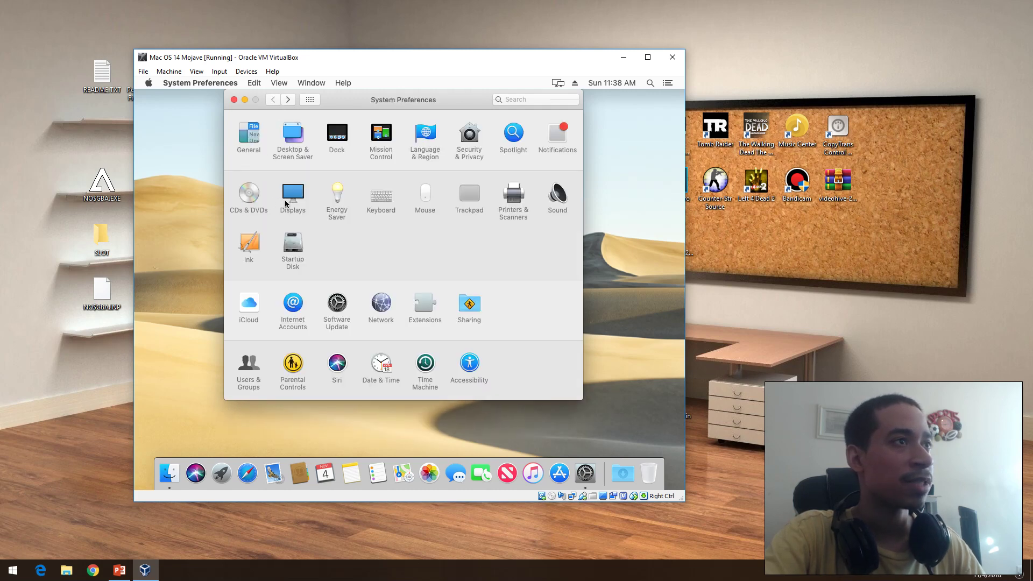
{"action": "left_click", "coordinate": [294, 199]}
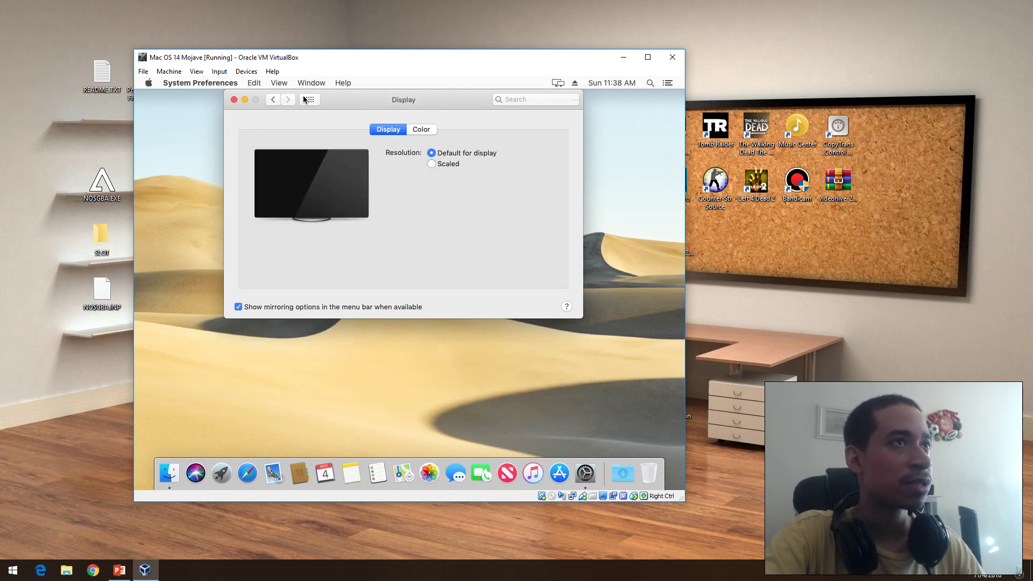
{"action": "left_click", "coordinate": [425, 131]}
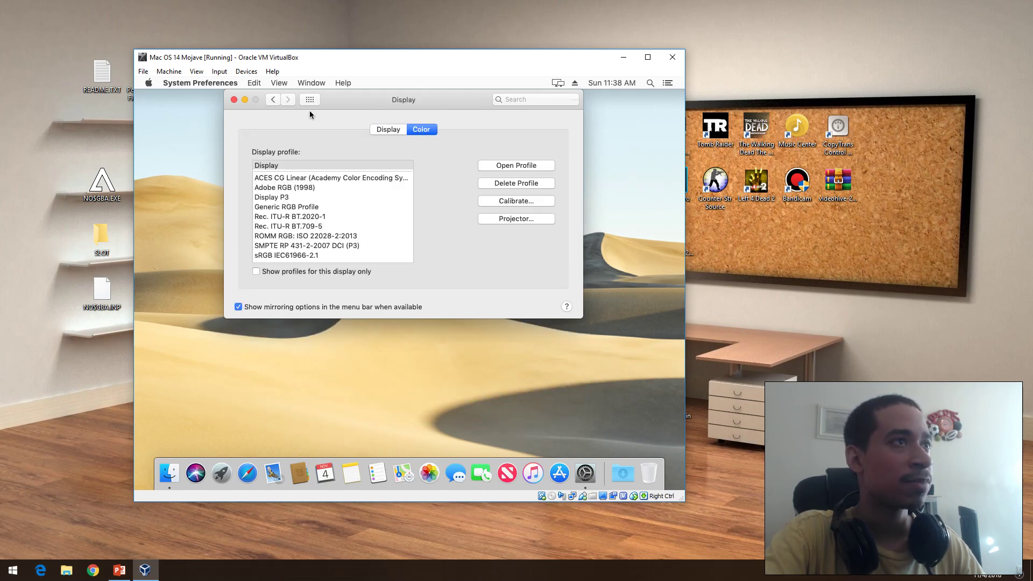
{"action": "left_click", "coordinate": [279, 99]}
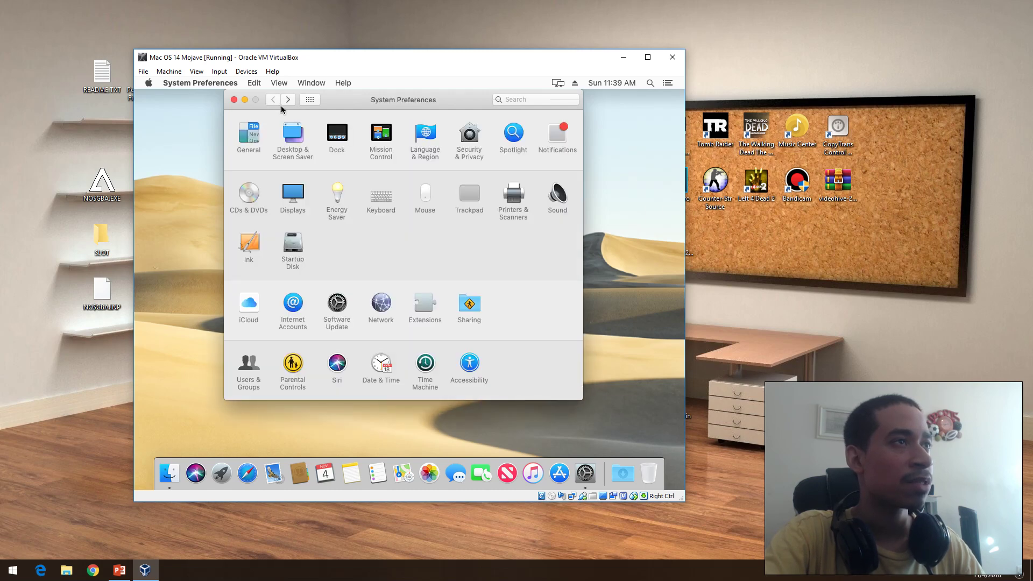
{"action": "left_click", "coordinate": [279, 101]}
{"action": "left_click", "coordinate": [274, 99]}
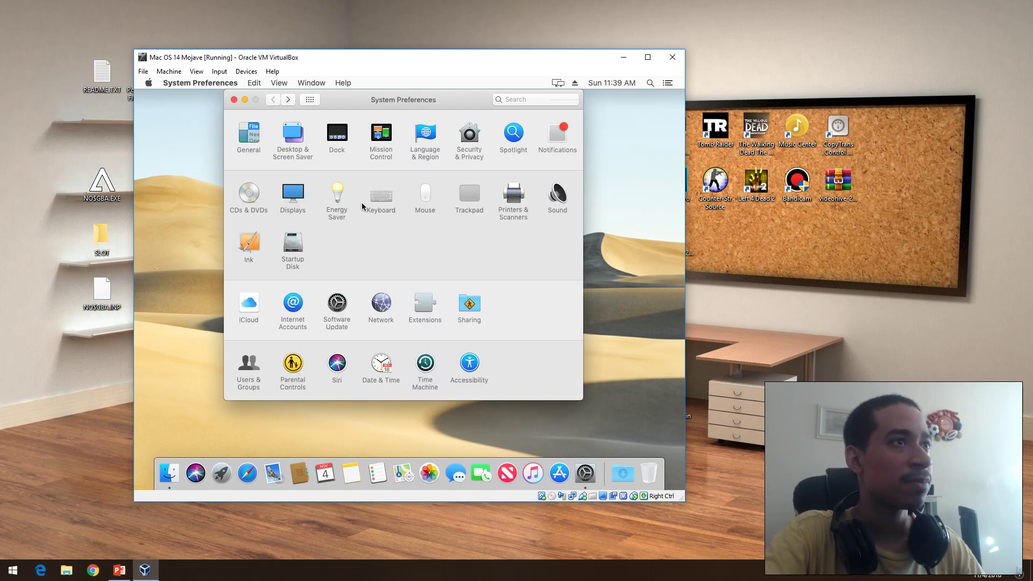
{"action": "left_click", "coordinate": [337, 195]}
{"action": "left_click", "coordinate": [276, 100]}
{"action": "left_click", "coordinate": [381, 203]}
Step: Visit the Mouse and Trackpad preference panes, returning to the overview after each
{"action": "left_click", "coordinate": [275, 99]}
{"action": "left_click", "coordinate": [421, 197]}
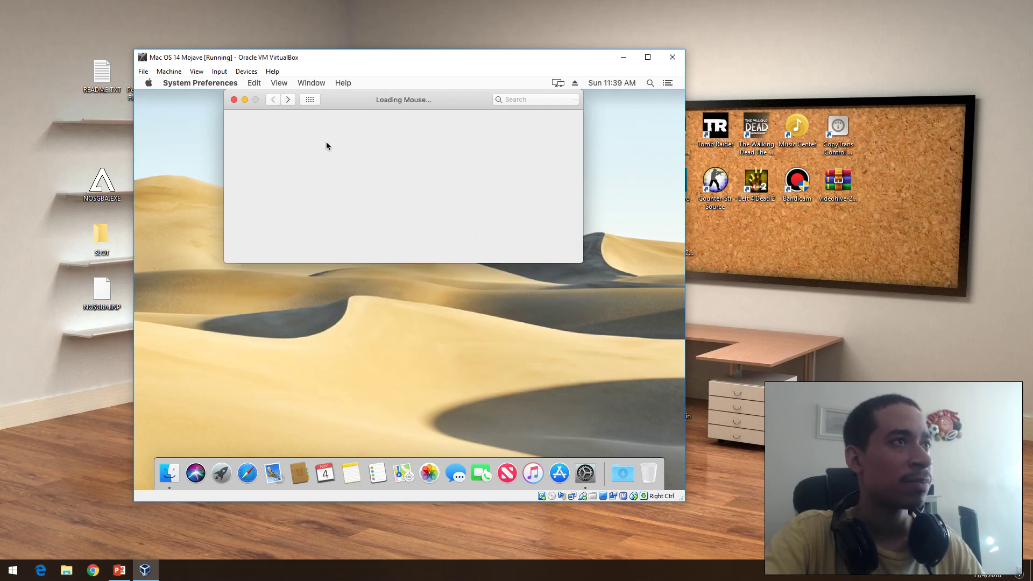
{"action": "left_click", "coordinate": [274, 99]}
{"action": "left_click", "coordinate": [458, 197]}
{"action": "left_click", "coordinate": [273, 99]}
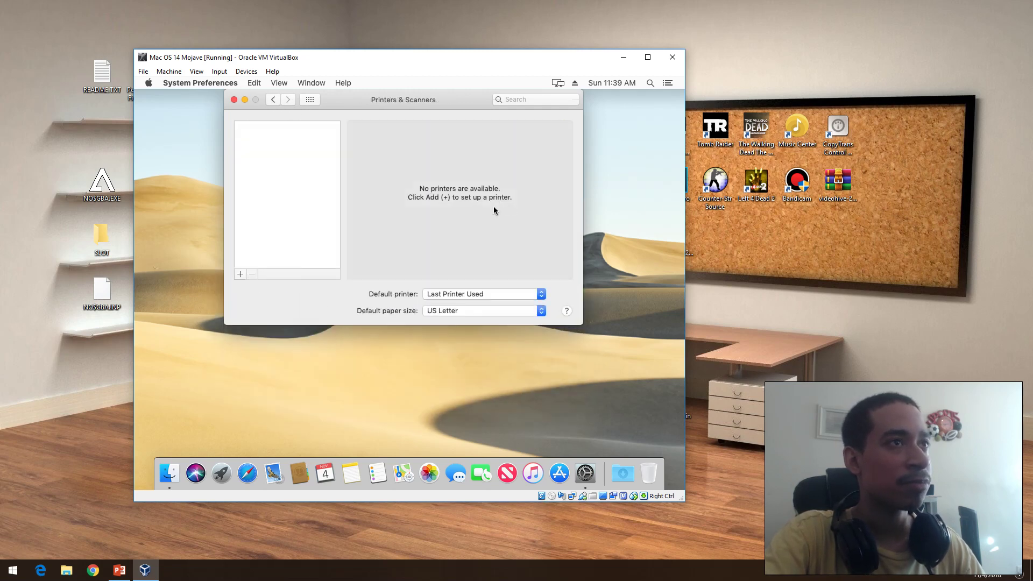
Step: In Printers & Scanners, try the Default, IP and Windows add-printer views, then close the dialog
{"action": "left_click", "coordinate": [240, 274]}
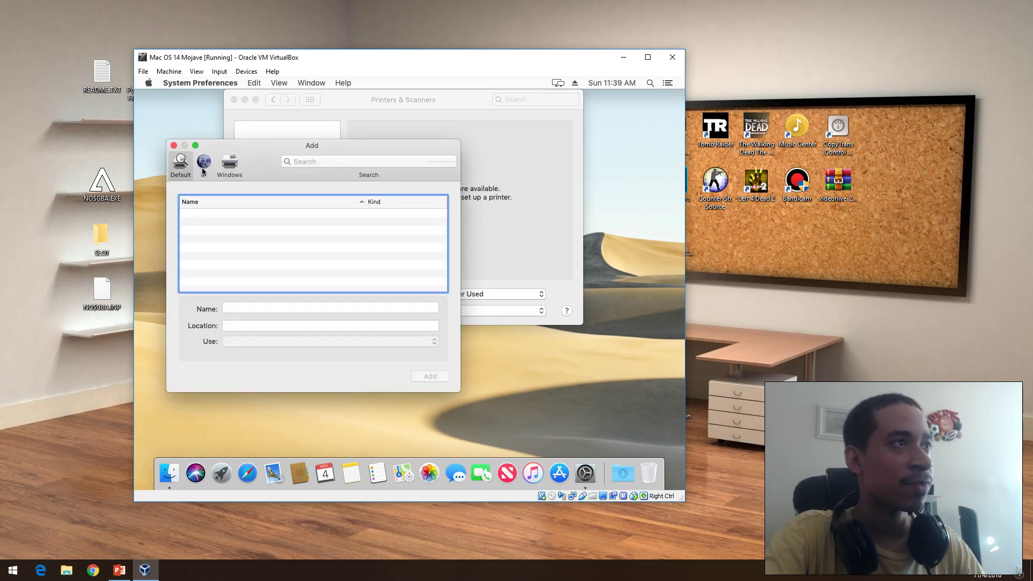
{"action": "left_click", "coordinate": [204, 170]}
{"action": "left_click", "coordinate": [183, 166]}
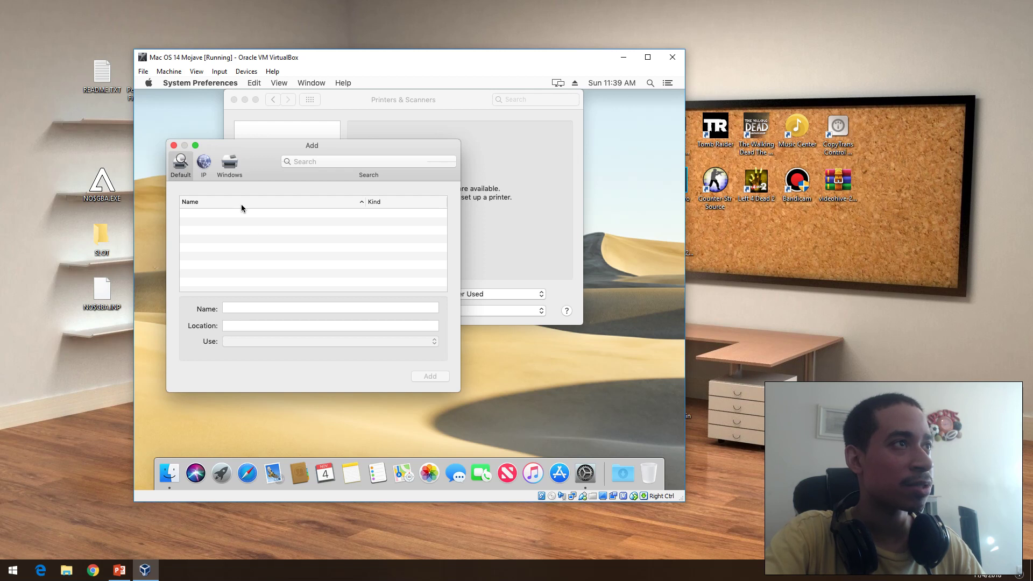
{"action": "left_click", "coordinate": [232, 171]}
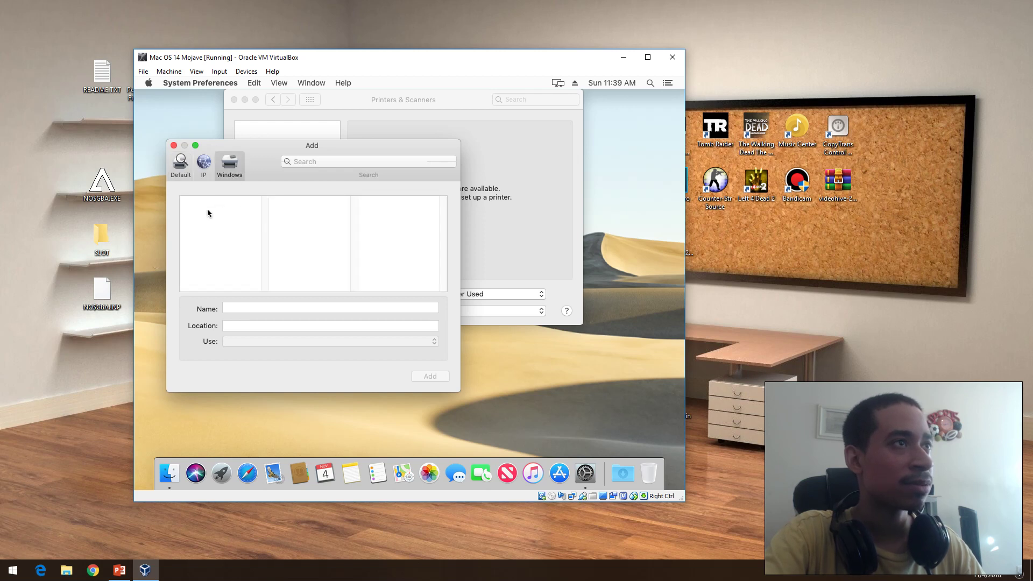
{"action": "left_click", "coordinate": [174, 145]}
{"action": "left_click", "coordinate": [273, 100]}
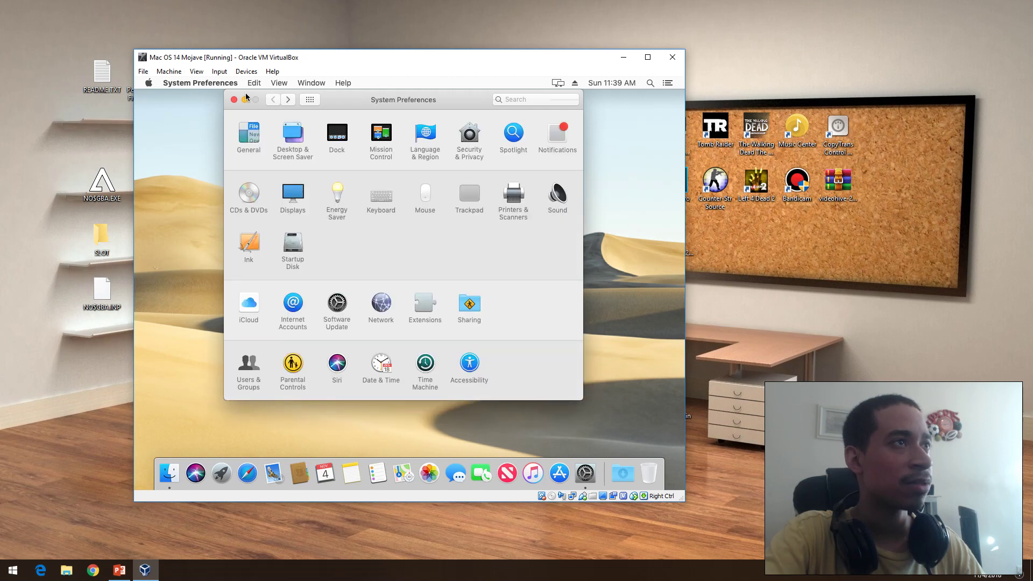
Step: Leave Sound, view the Ink pane, then open Startup Disk
{"action": "left_click", "coordinate": [275, 100]}
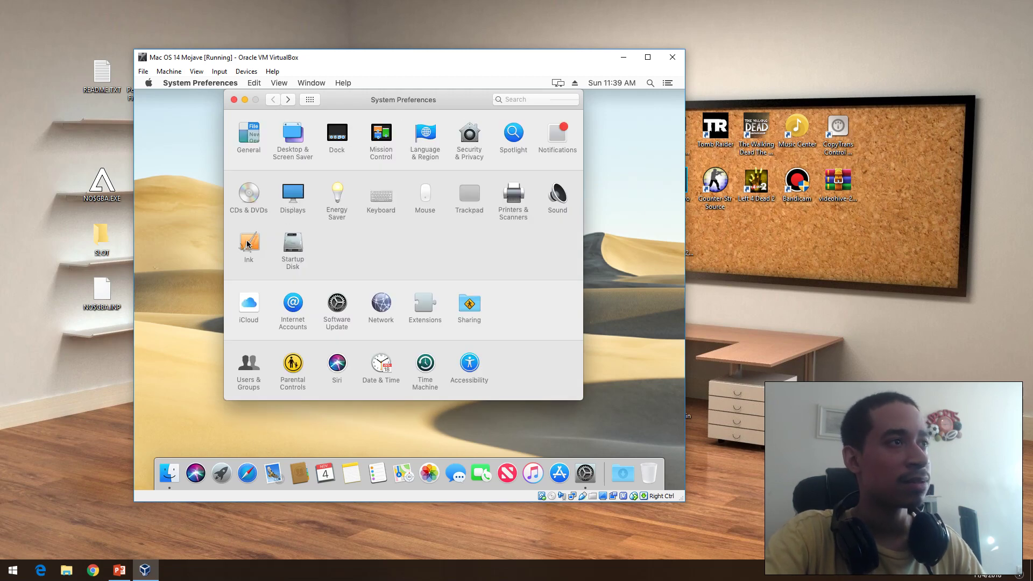
{"action": "left_click", "coordinate": [248, 247]}
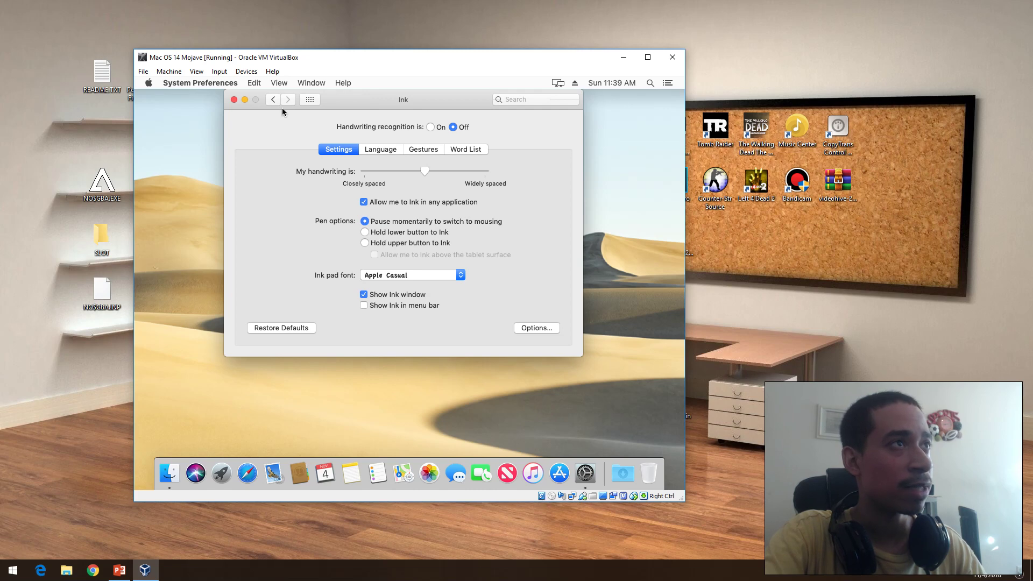
{"action": "left_click", "coordinate": [273, 100]}
{"action": "left_click", "coordinate": [302, 248]}
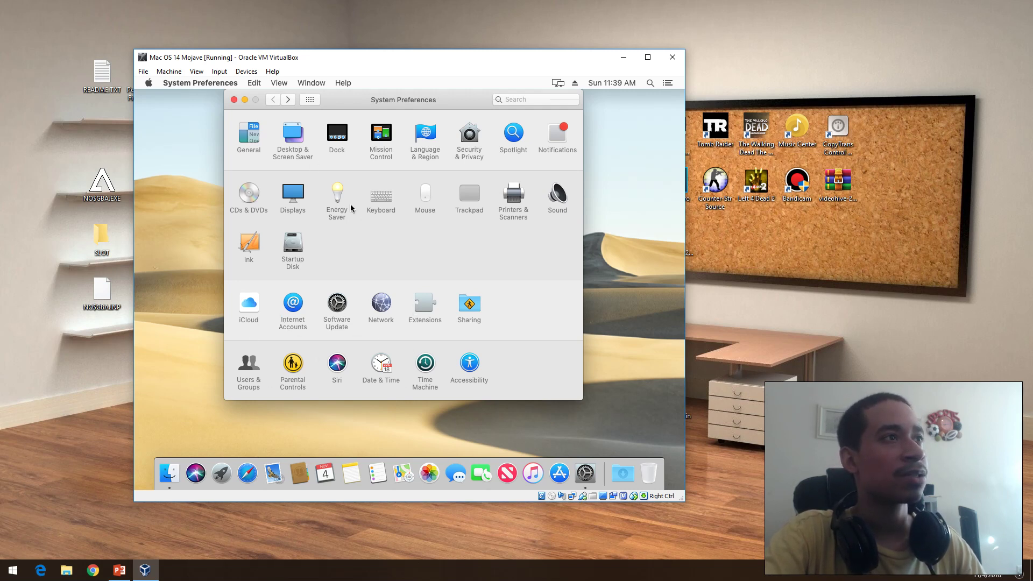
Step: Close System Preferences, move the kevtech folder right, and go to the Utilities folder
{"action": "left_click", "coordinate": [234, 100]}
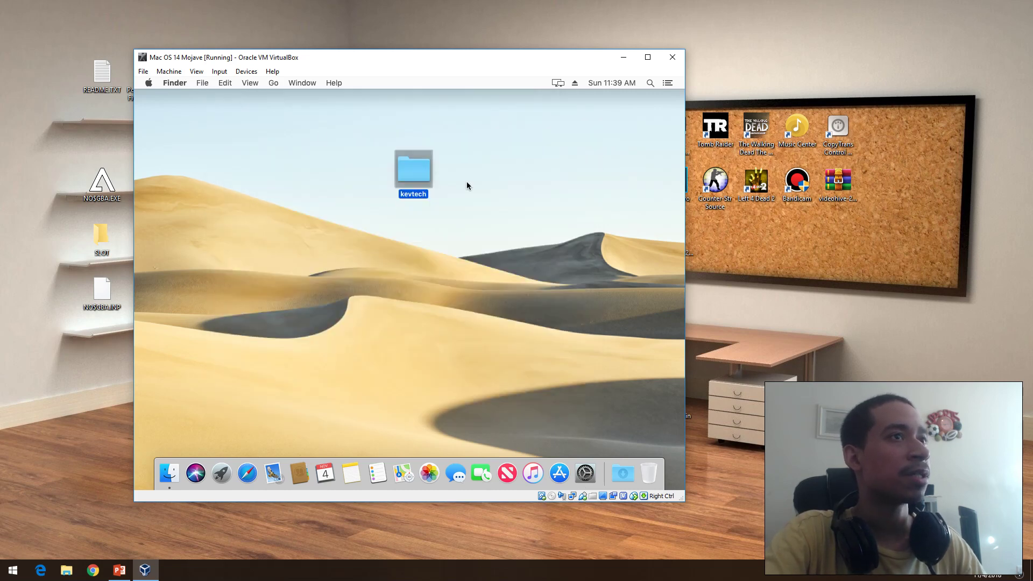
{"action": "left_click_drag", "start_coordinate": [406, 179], "coordinate": [578, 186]}
{"action": "left_click", "coordinate": [262, 119]}
{"action": "left_click", "coordinate": [269, 85]}
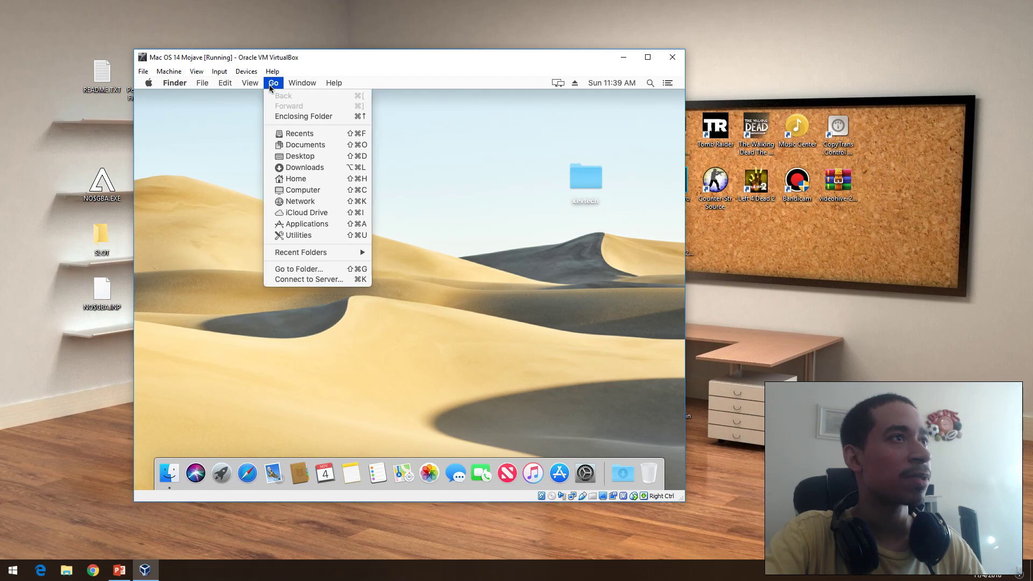
{"action": "left_click", "coordinate": [303, 235]}
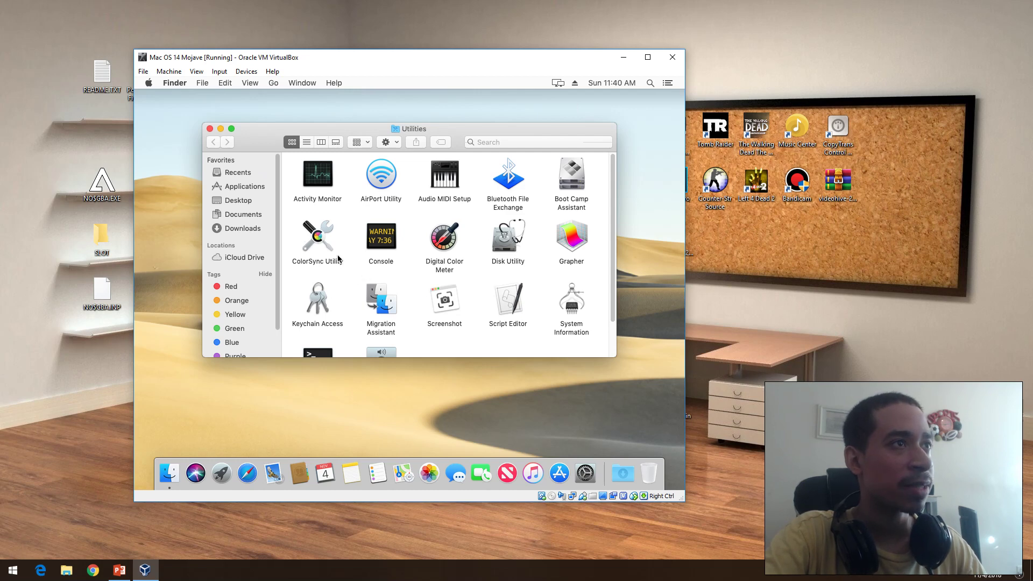
Step: Launch Activity Monitor, select the Finder, Activity Monitor, Dock and distnoted processes, then close it
{"action": "double_click", "coordinate": [327, 174]}
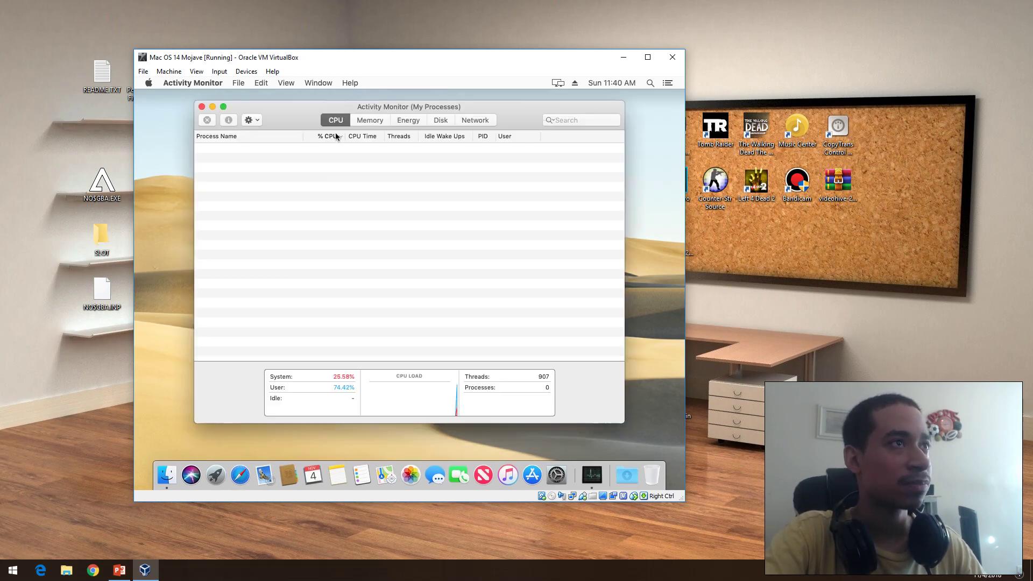
{"action": "left_click", "coordinate": [235, 158]}
{"action": "left_click", "coordinate": [238, 151]}
{"action": "left_click", "coordinate": [240, 185]}
{"action": "left_click", "coordinate": [233, 217]}
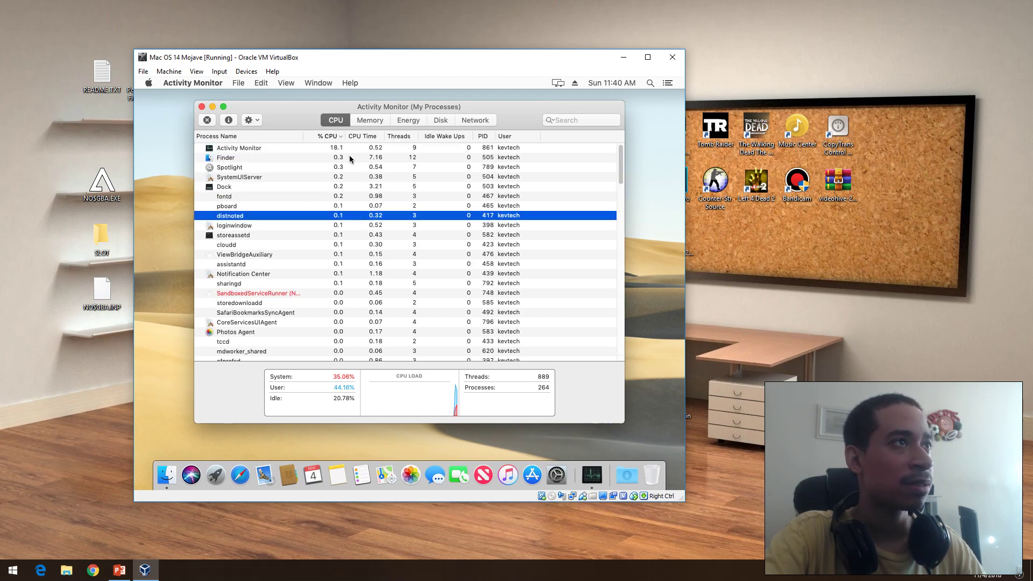
{"action": "left_click", "coordinate": [202, 106]}
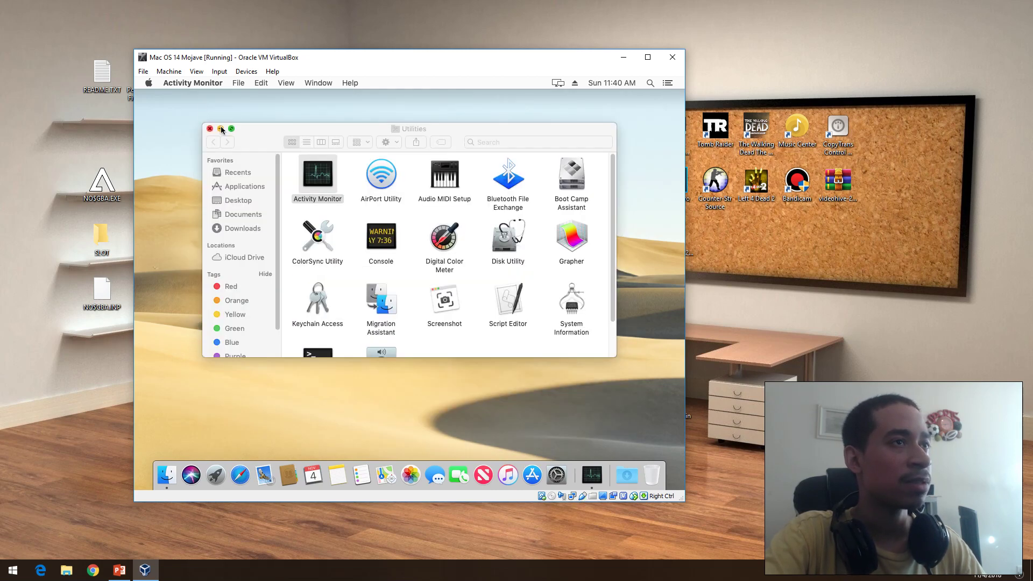
Step: Reopen Activity Monitor, view the Memory, Energy, Disk and CPU tabs, then close it
{"action": "double_click", "coordinate": [312, 180]}
{"action": "left_click", "coordinate": [369, 120]}
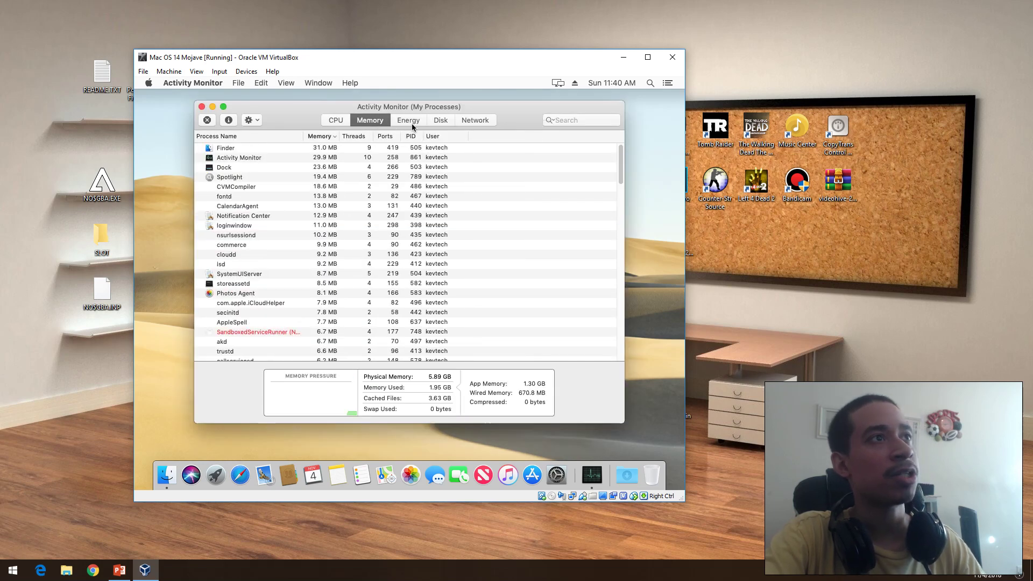
{"action": "left_click", "coordinate": [411, 121]}
{"action": "left_click", "coordinate": [440, 121]}
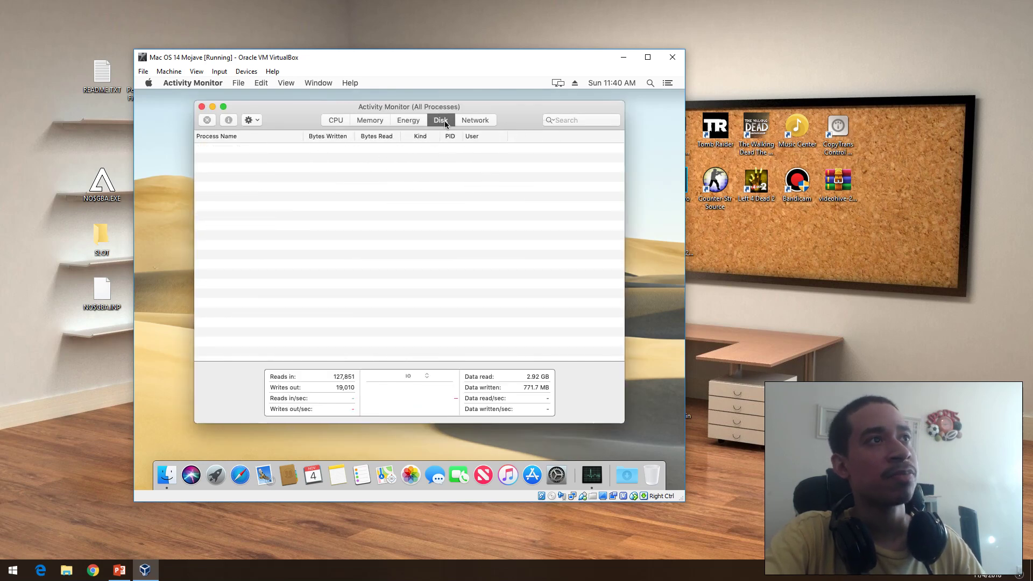
{"action": "left_click", "coordinate": [346, 122]}
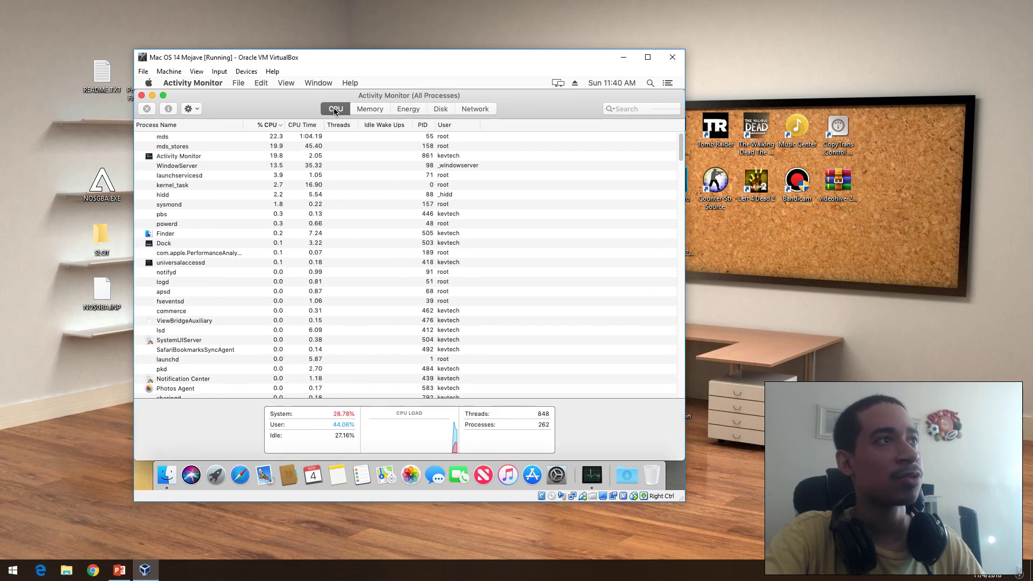
{"action": "left_click", "coordinate": [141, 96]}
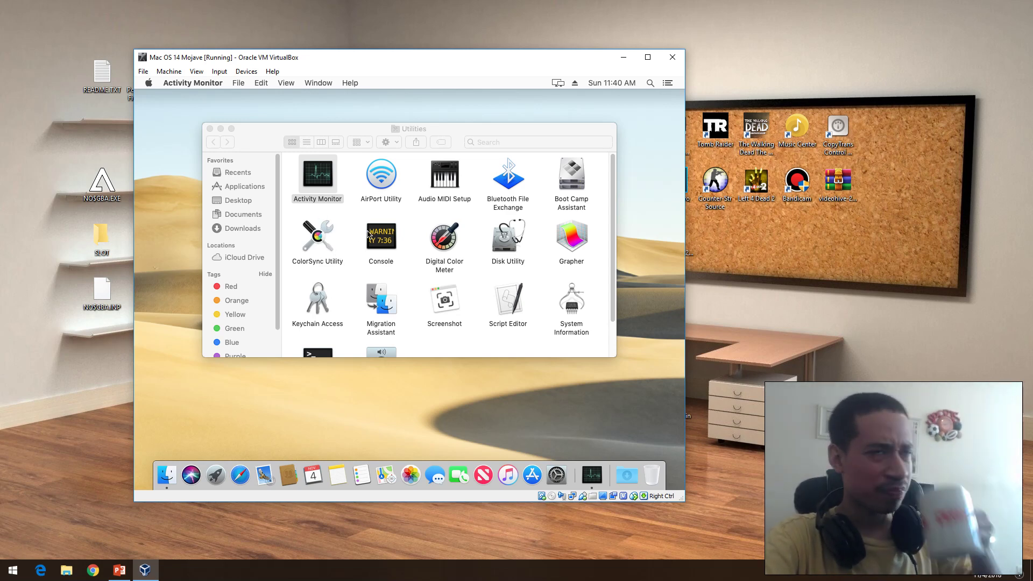
Step: Launch ColorSync Utility, view its installed Profiles, and close it
{"action": "left_click", "coordinate": [566, 177]}
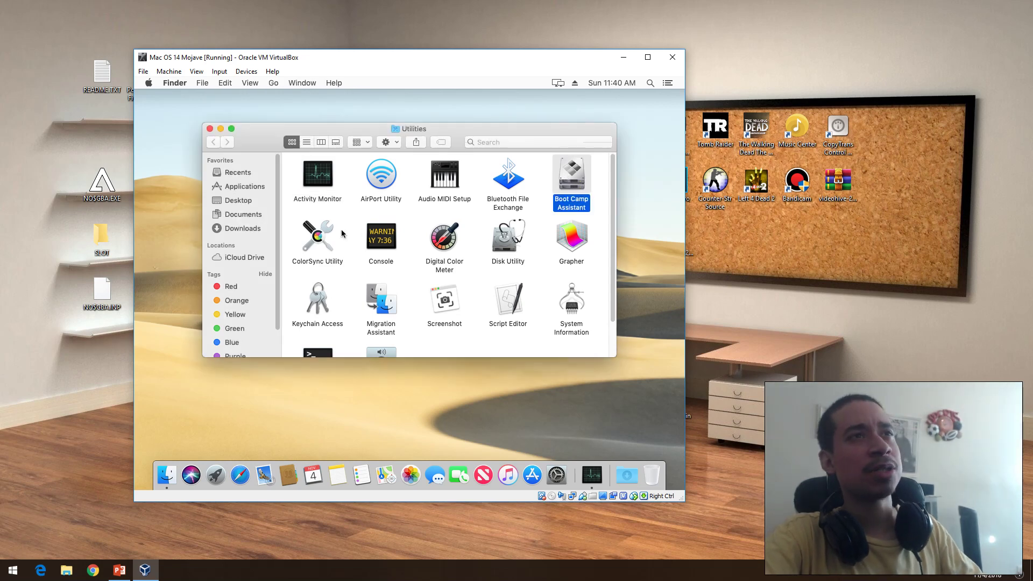
{"action": "left_click", "coordinate": [321, 251]}
{"action": "left_click", "coordinate": [317, 240]}
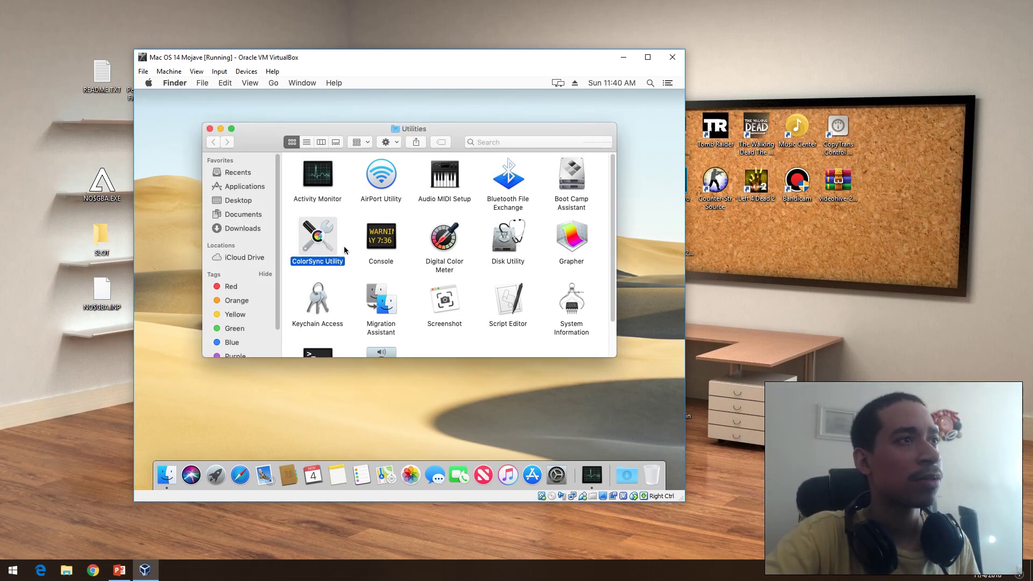
{"action": "double_click", "coordinate": [322, 237]}
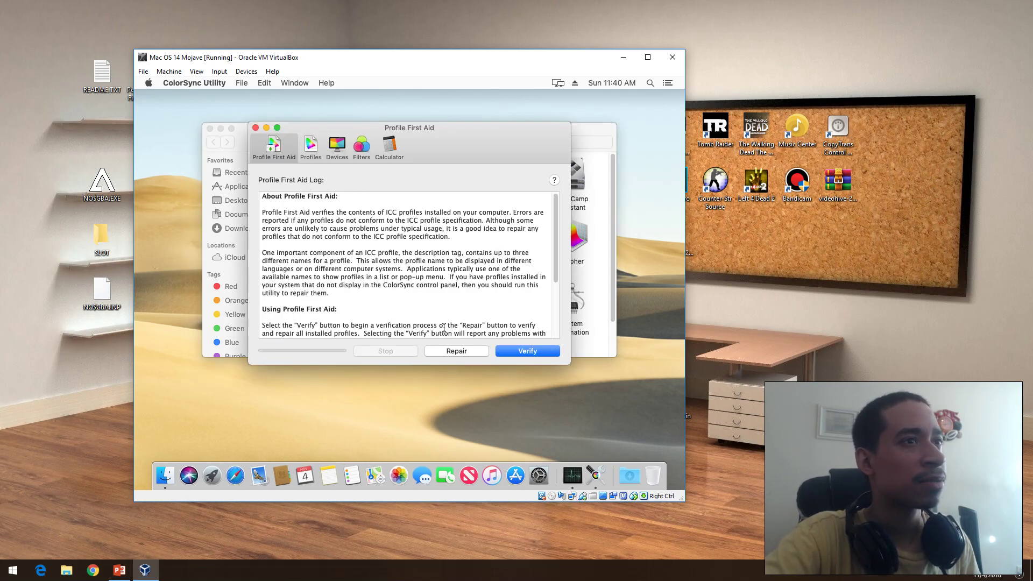
{"action": "left_click", "coordinate": [316, 150]}
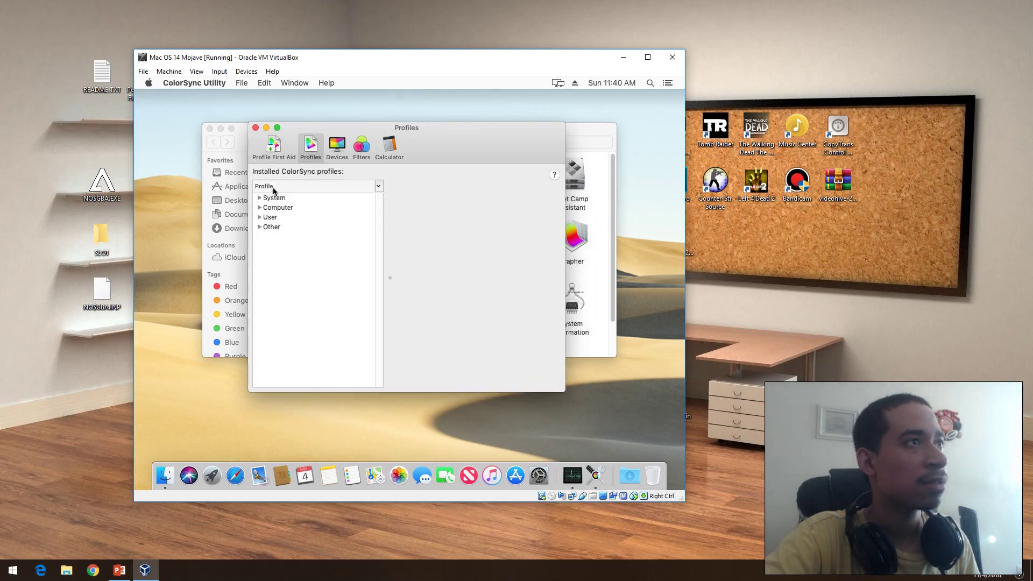
{"action": "left_click", "coordinate": [256, 128]}
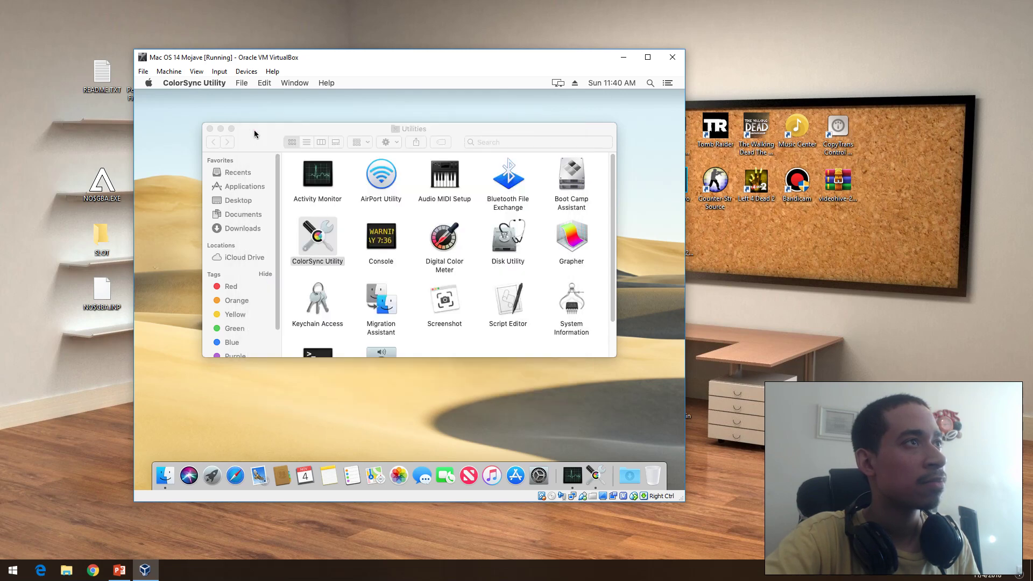
Step: Open Console with Cmd+O, close it with confirmation, and return to Utilities
{"action": "left_click", "coordinate": [303, 188]}
{"action": "key", "text": "Right"}
{"action": "key", "text": "super+o"}
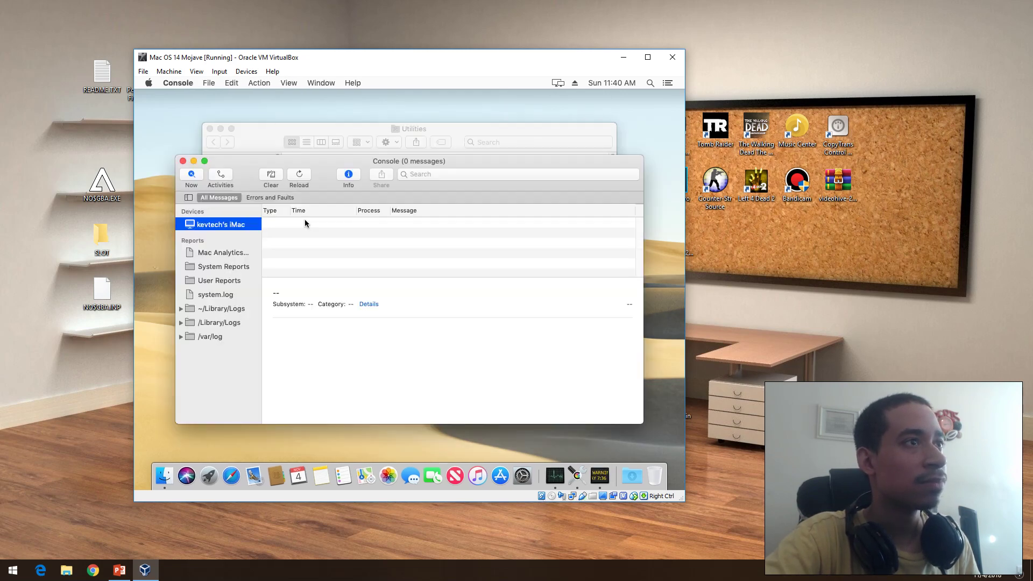
{"action": "left_click", "coordinate": [183, 161]}
{"action": "left_click", "coordinate": [481, 261]}
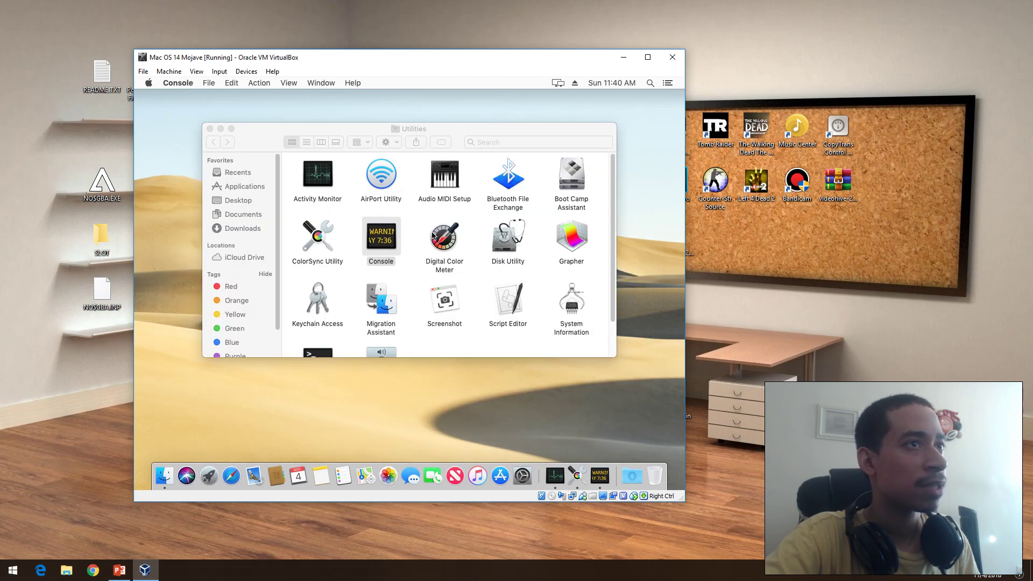
{"action": "left_click", "coordinate": [434, 236]}
{"action": "left_click", "coordinate": [506, 257]}
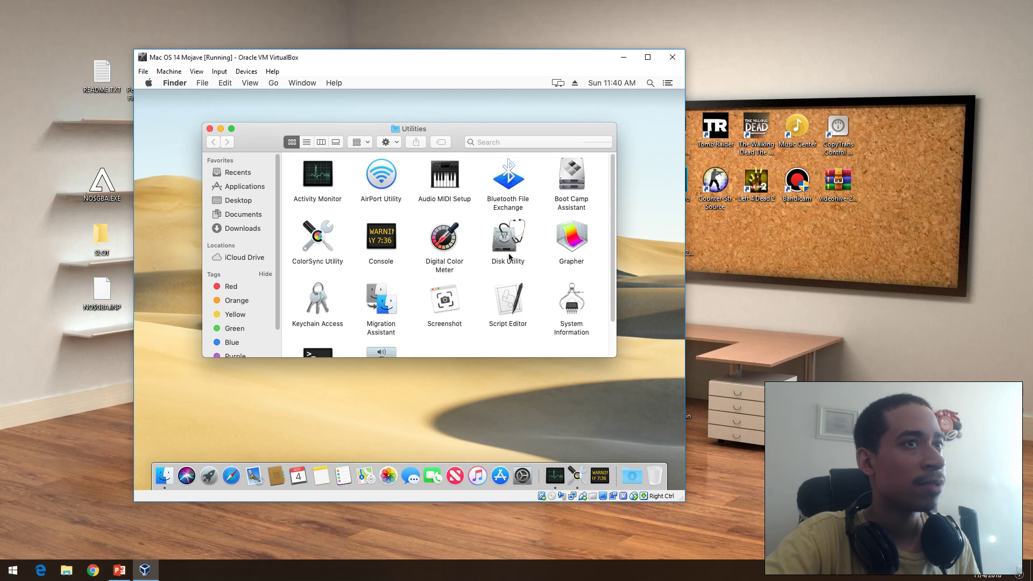
Step: Launch Grapher and dismiss its new graph chooser, then scroll down to select Screenshot
{"action": "double_click", "coordinate": [573, 237]}
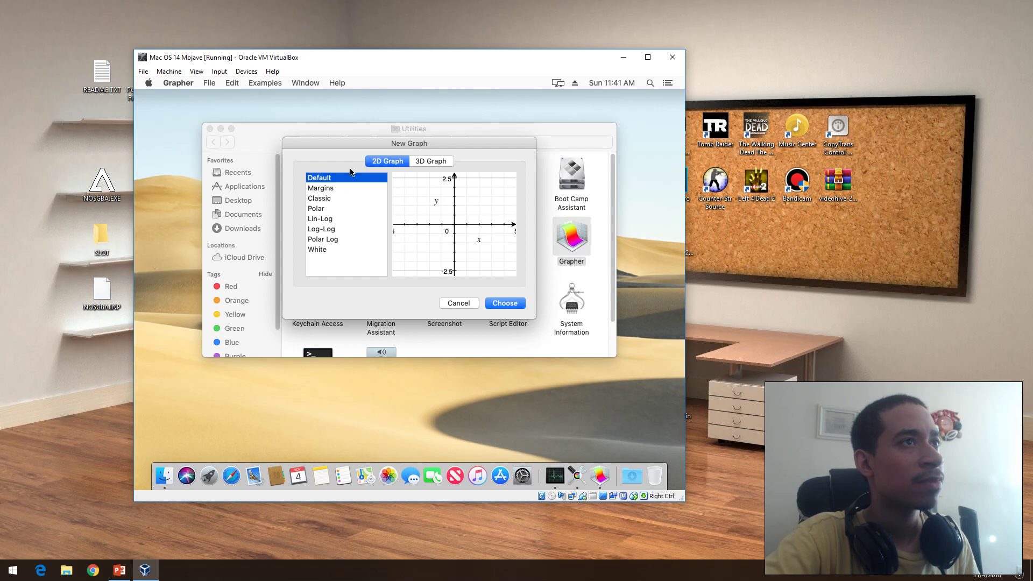
{"action": "left_click", "coordinate": [458, 303]}
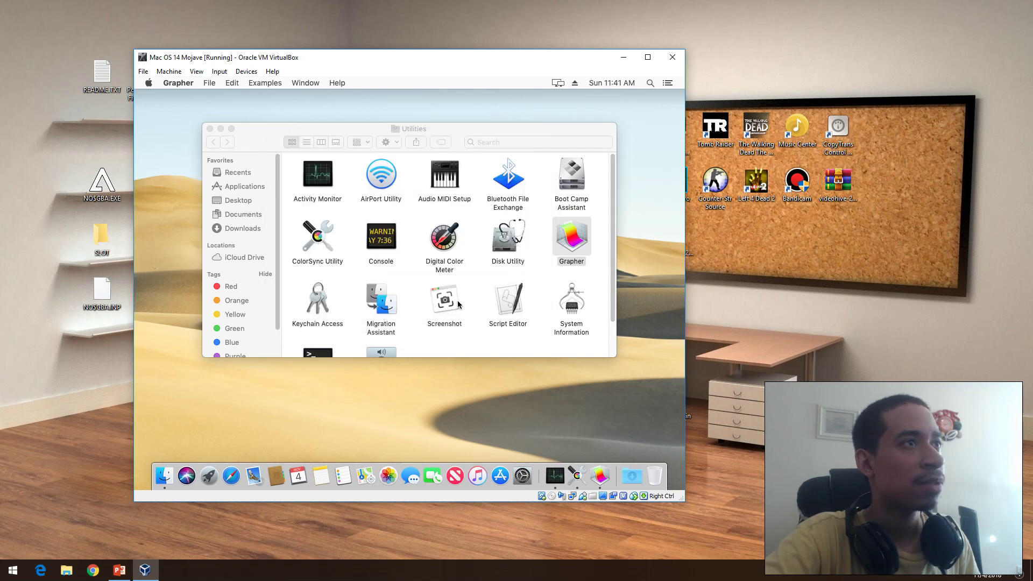
{"action": "left_click", "coordinate": [313, 295]}
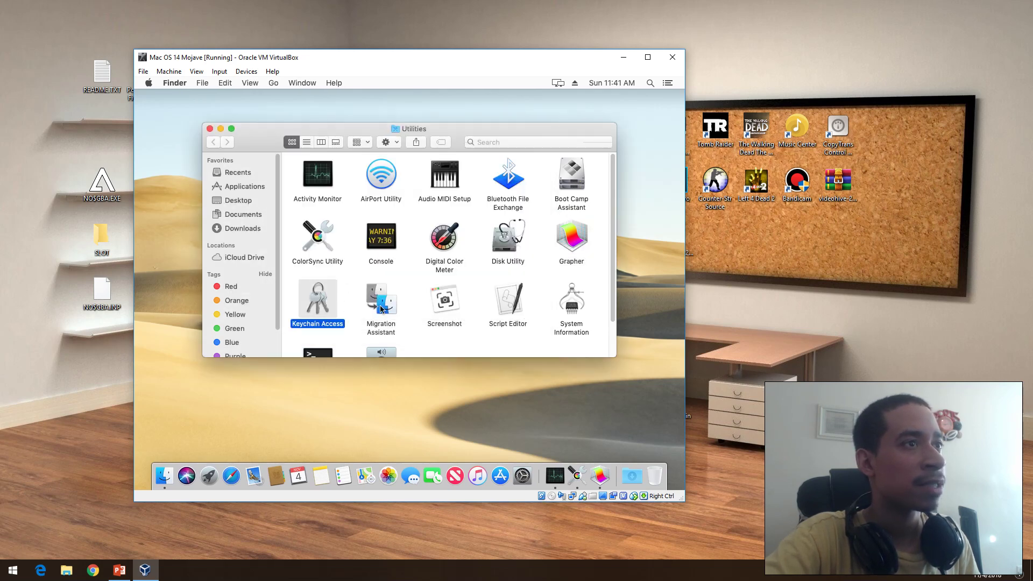
{"action": "left_click", "coordinate": [380, 308]}
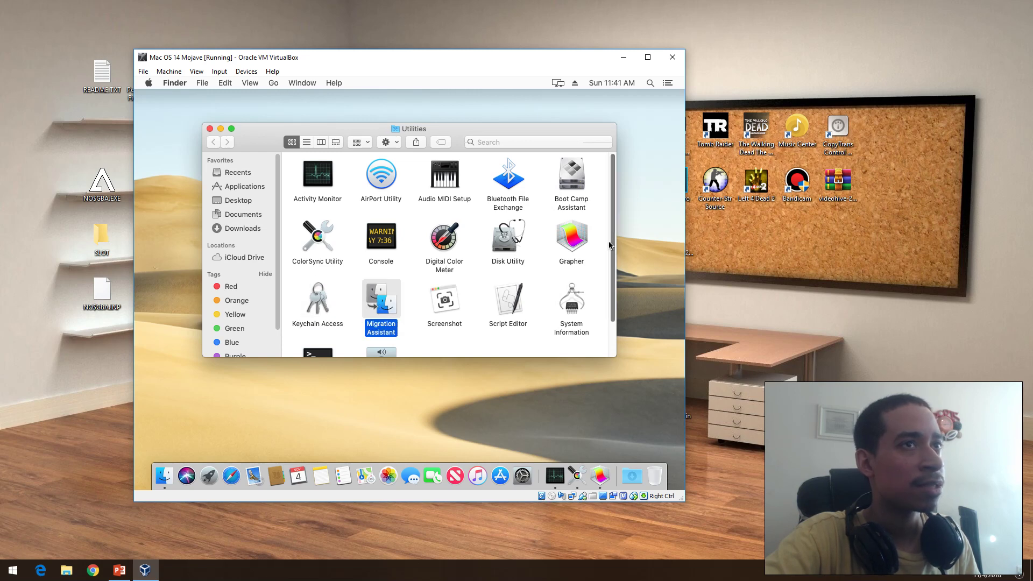
{"action": "scroll", "coordinate": [612, 243], "scroll_direction": "down", "scroll_amount": 3}
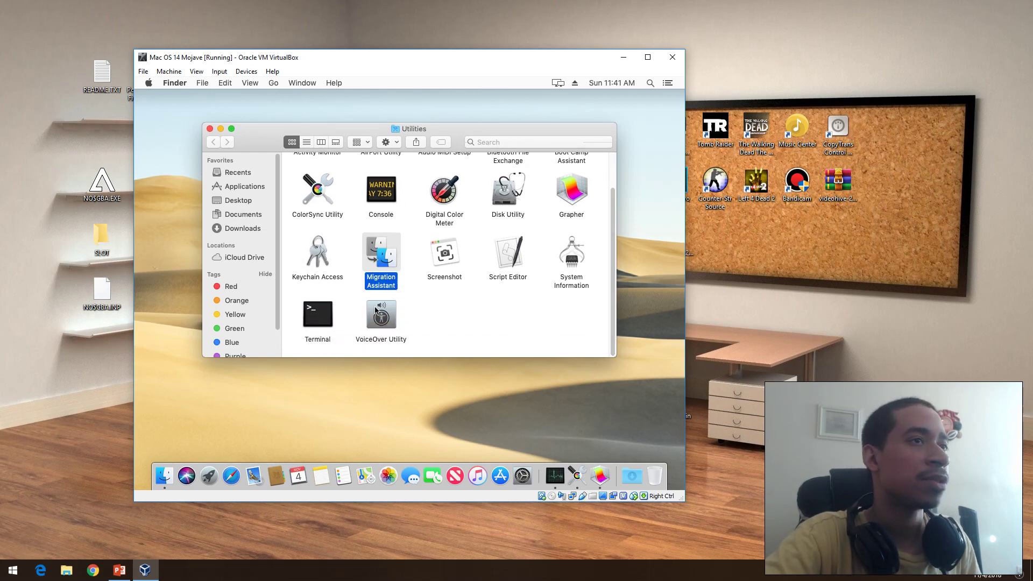
{"action": "left_click", "coordinate": [441, 262]}
Step: Launch Screenshot, enlarge the region, check Options, then capture a single selected window
{"action": "double_click", "coordinate": [441, 262]}
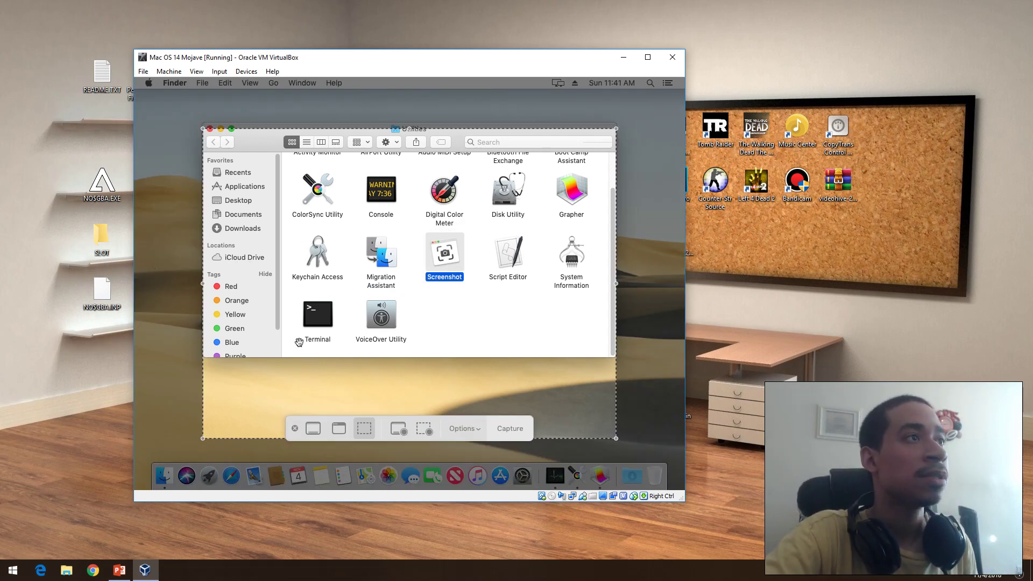
{"action": "left_click_drag", "start_coordinate": [203, 129], "coordinate": [173, 114]}
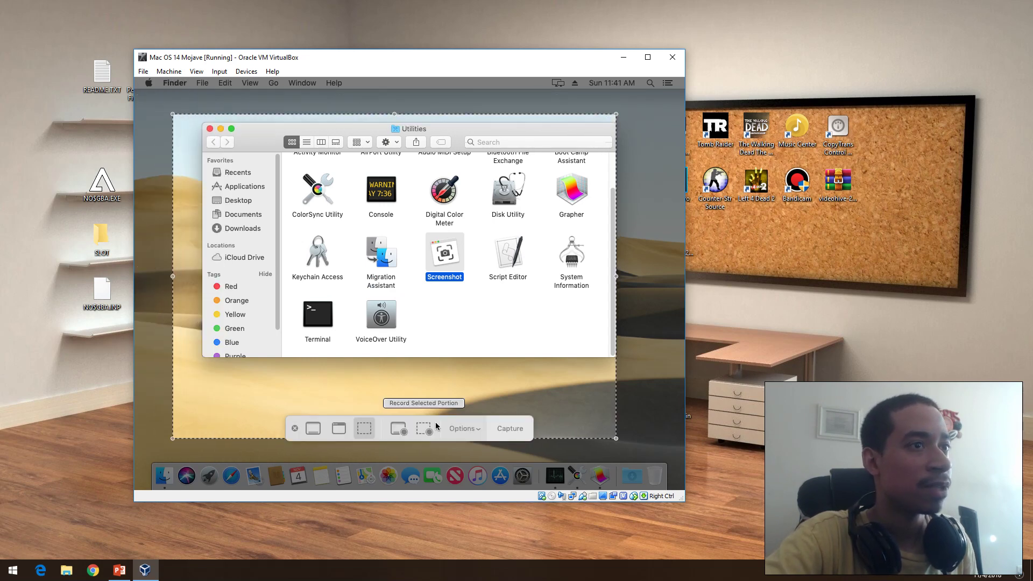
{"action": "left_click", "coordinate": [462, 429]}
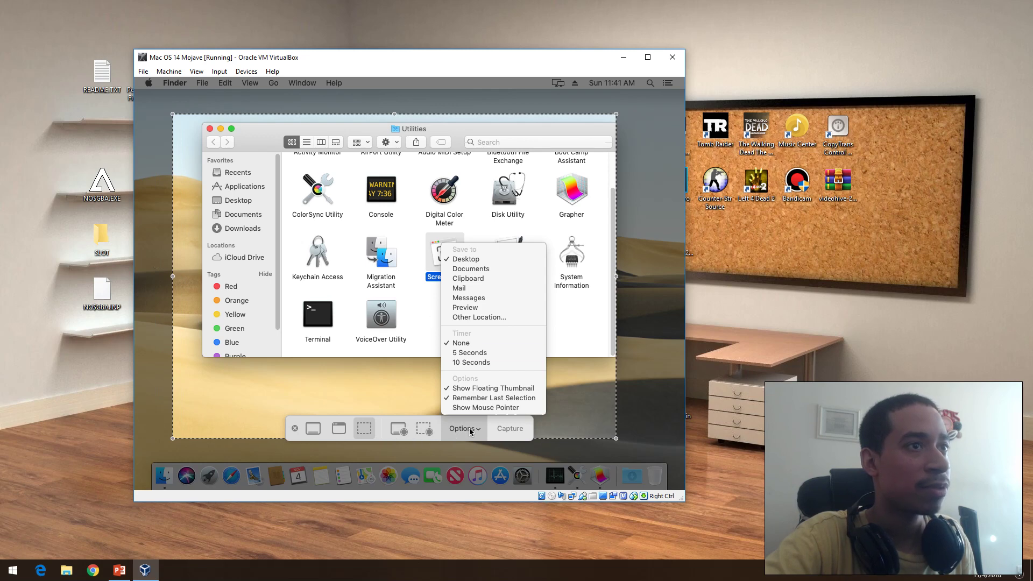
{"action": "left_click", "coordinate": [501, 434]}
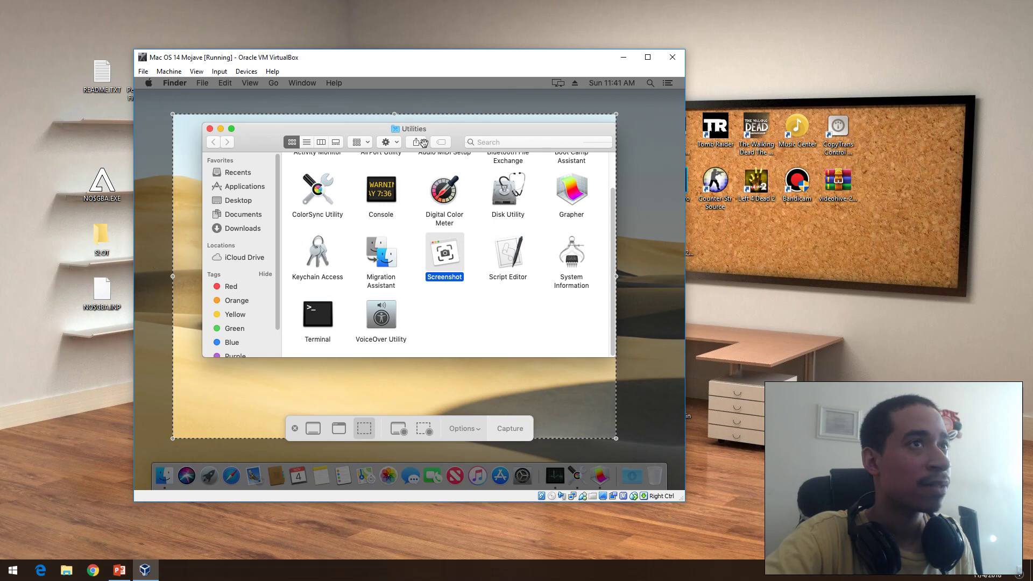
{"action": "left_click", "coordinate": [335, 430]}
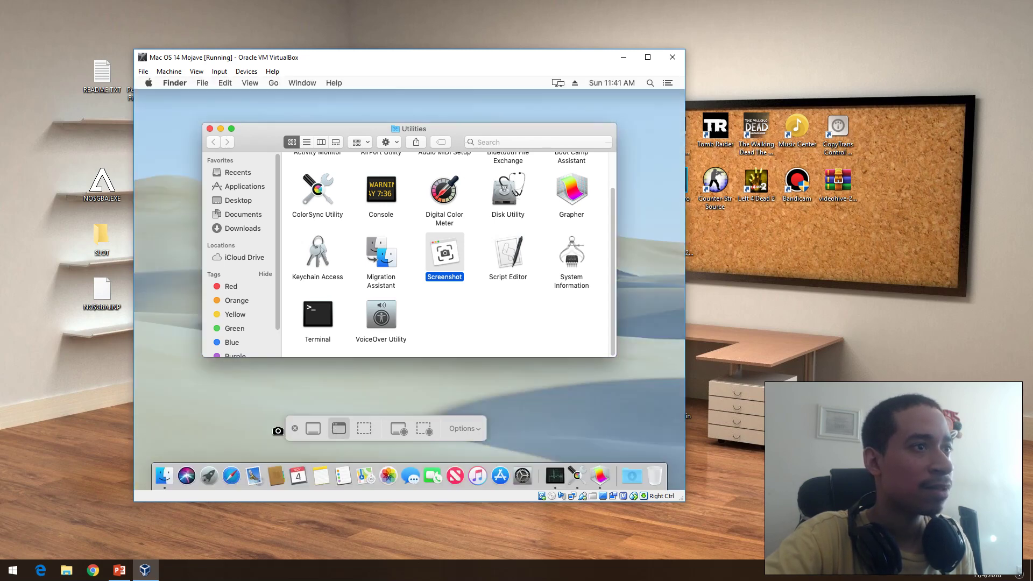
{"action": "left_click", "coordinate": [323, 386]}
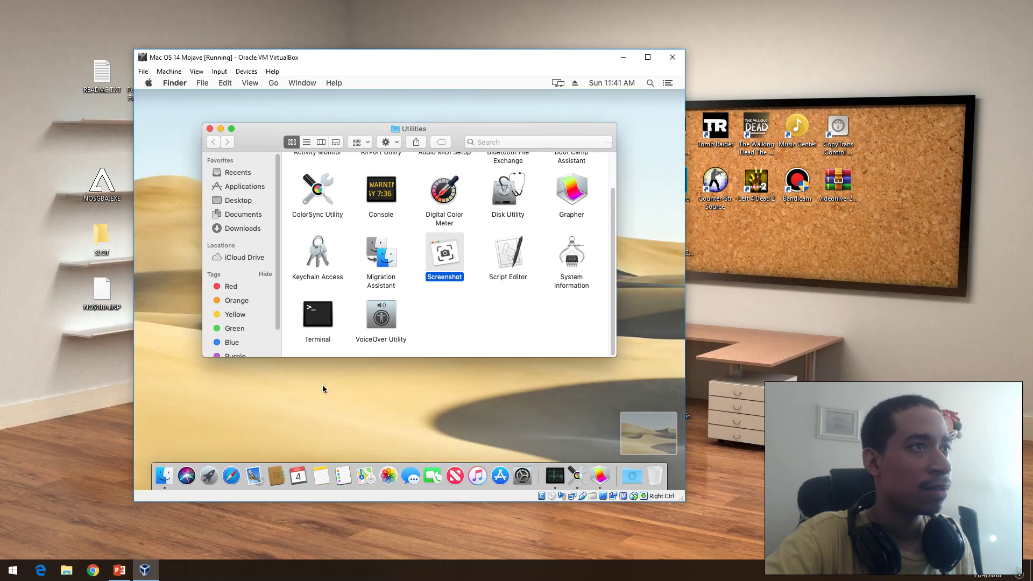
Step: Expand the screenshot thumbnail into its markup preview, then bring Grapher forward from the Dock
{"action": "left_click", "coordinate": [626, 433]}
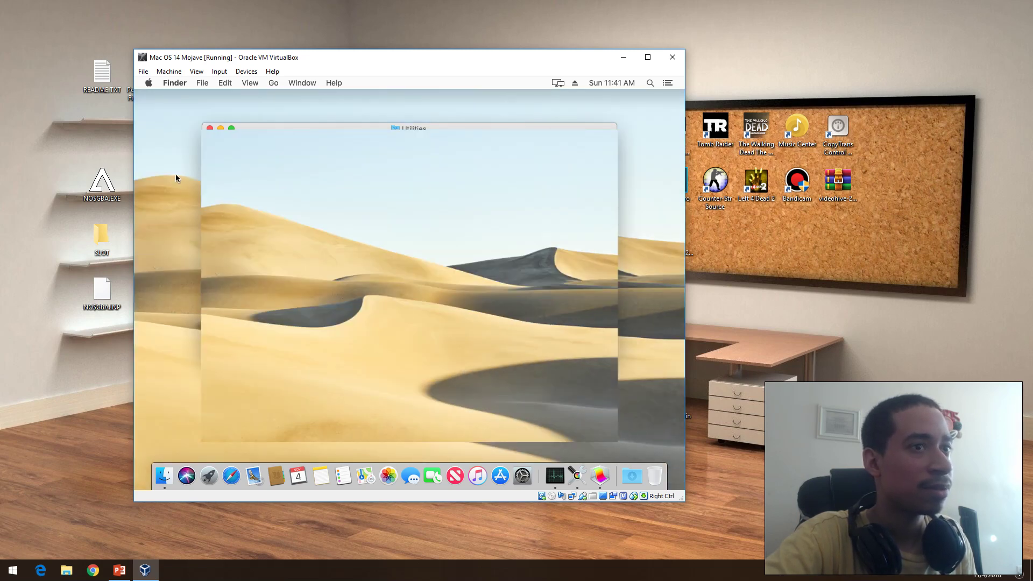
{"action": "left_click", "coordinate": [210, 128]}
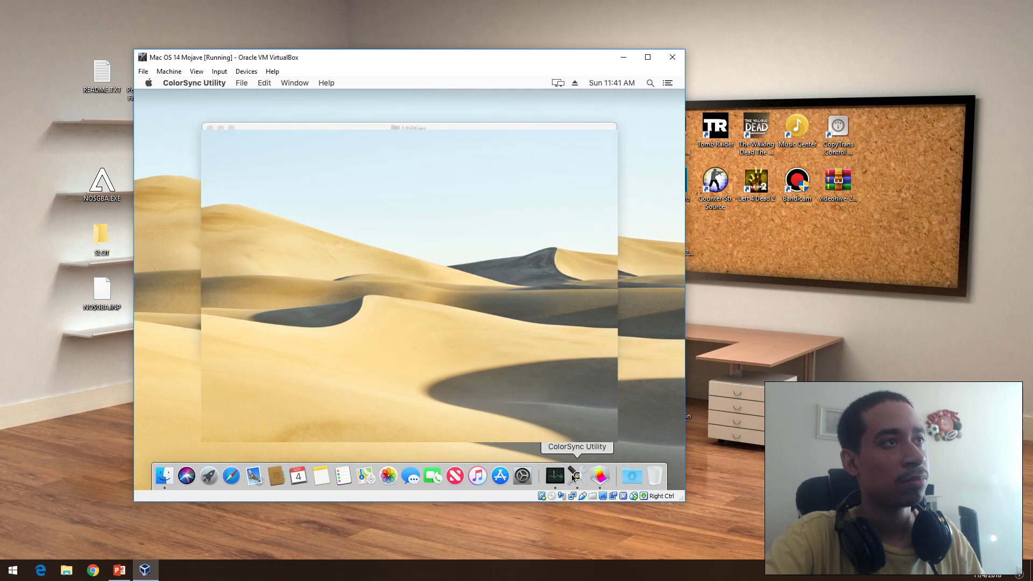
{"action": "left_click", "coordinate": [600, 477]}
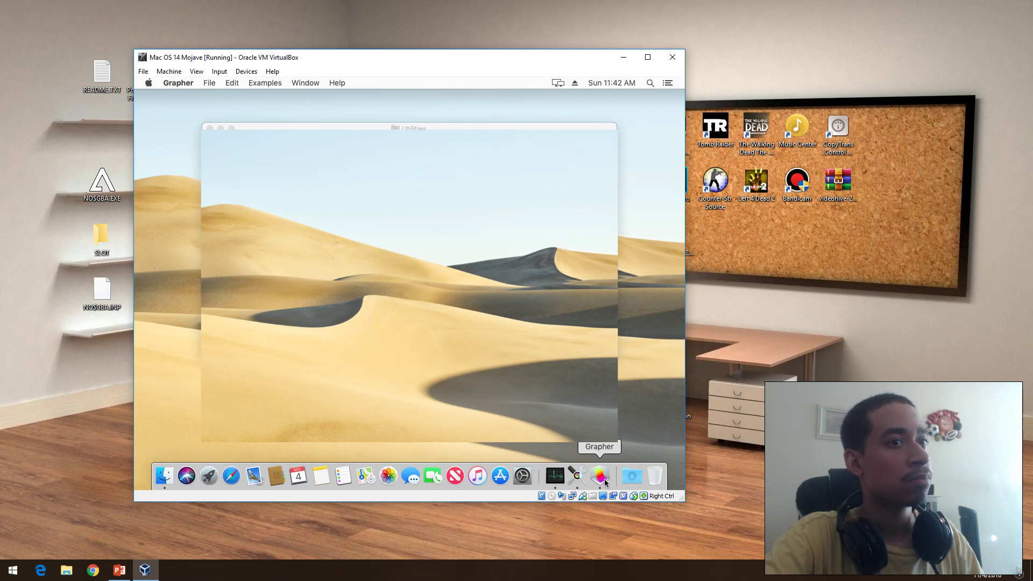
Step: Choose Force Quit… from the Apple menu, reached with ctrl+F2
{"action": "key", "text": "ctrl+F2"}
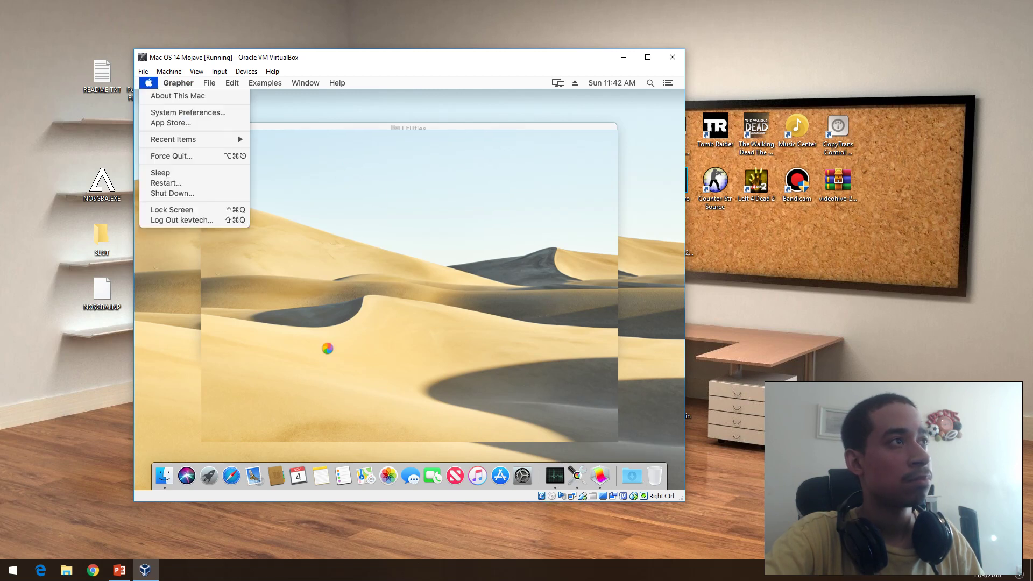
{"action": "left_click", "coordinate": [165, 157]}
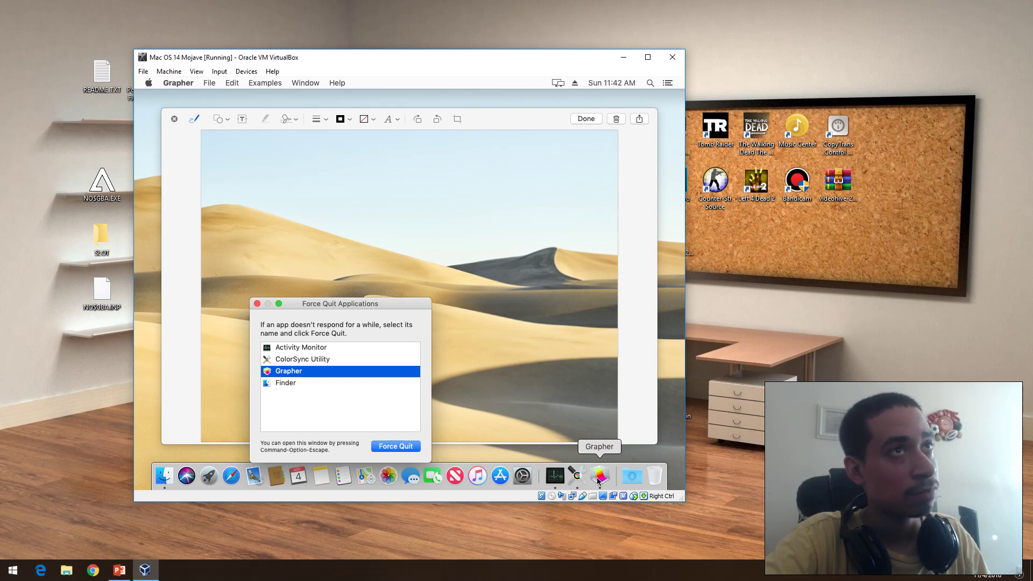
Step: In Activity Monitor, select the Screen Shot process and stop it
{"action": "left_click", "coordinate": [555, 486]}
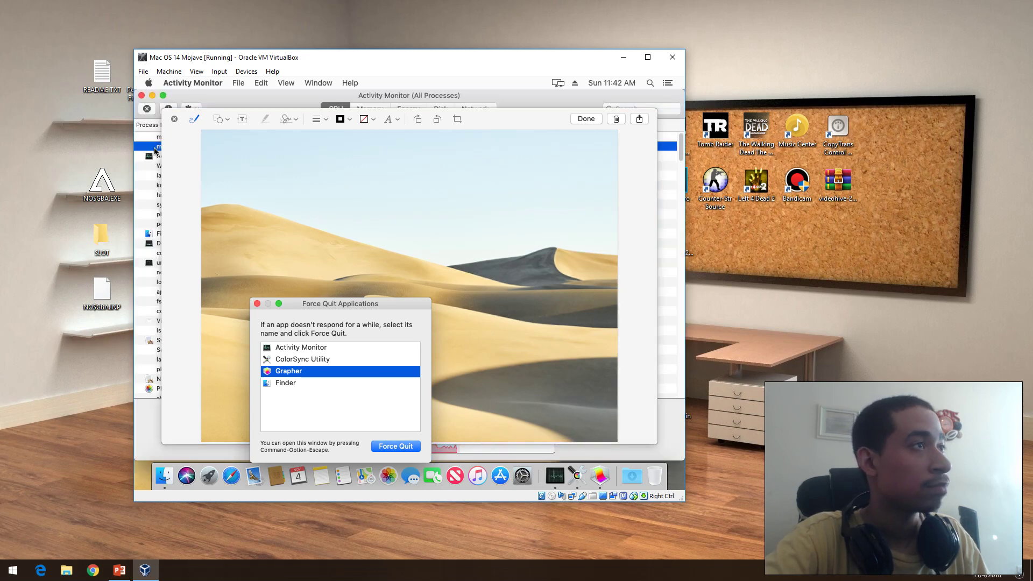
{"action": "left_click_drag", "start_coordinate": [268, 114], "coordinate": [381, 121]}
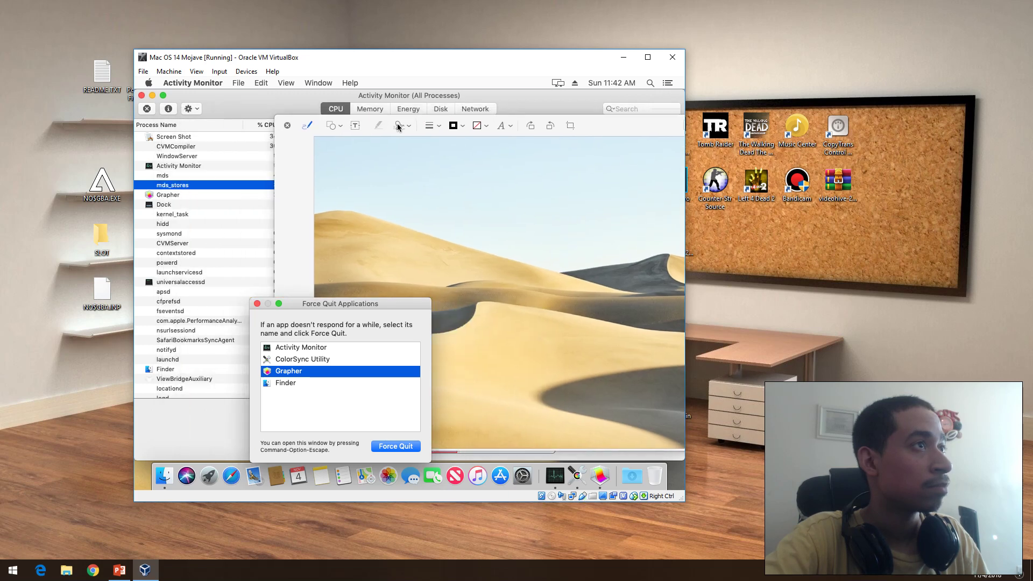
{"action": "left_click", "coordinate": [179, 165]}
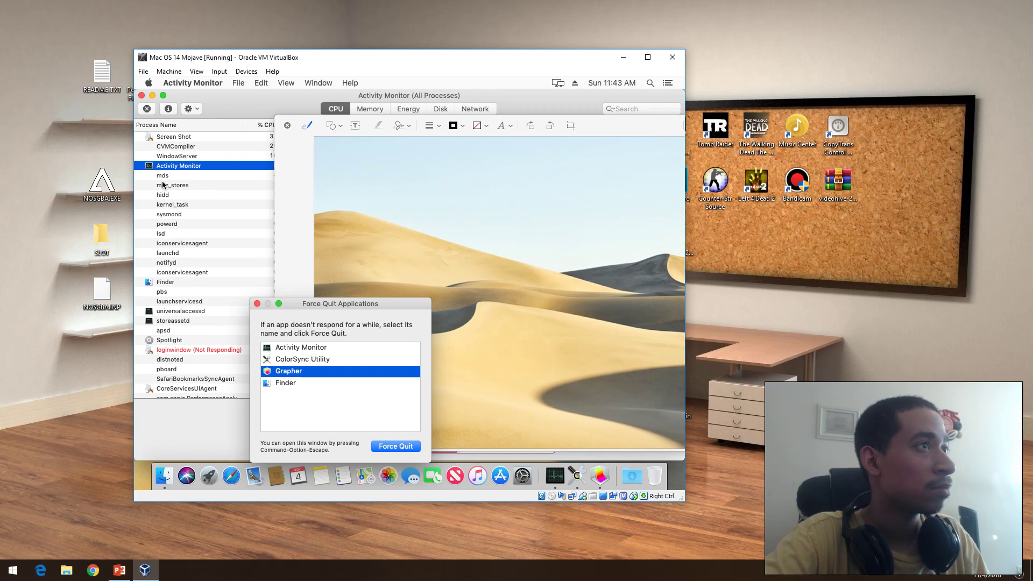
{"action": "left_click", "coordinate": [181, 146]}
{"action": "left_click", "coordinate": [184, 136]}
{"action": "left_click", "coordinate": [145, 110]}
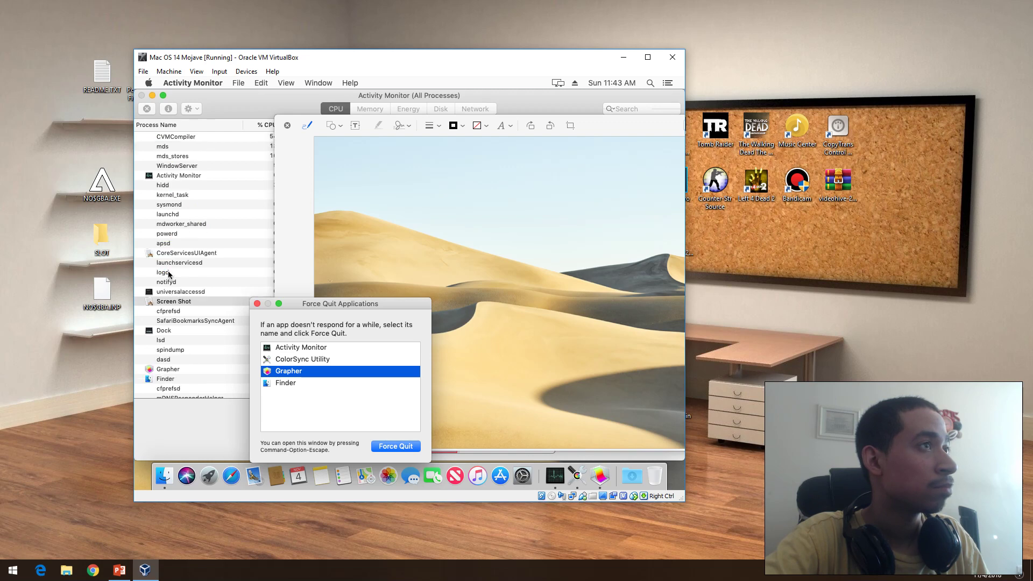
Step: Force quit Grapher, confirm, and dismiss the Force Quit window
{"action": "key", "text": "Return"}
{"action": "left_click", "coordinate": [417, 360]}
{"action": "left_click", "coordinate": [257, 304]}
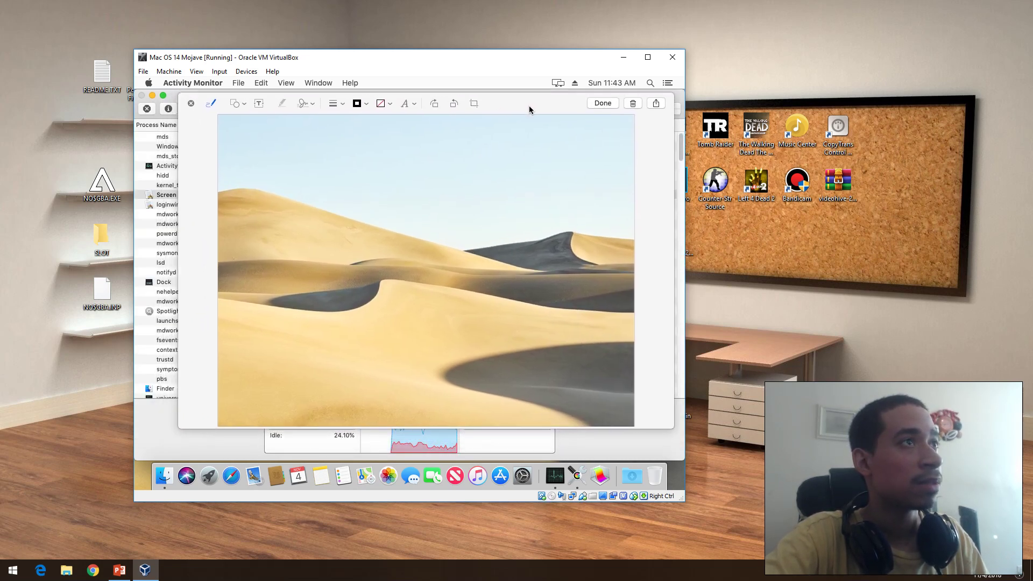
Step: Check the markup line style and colour options, close the markup, and confirm quitting Screen Shot
{"action": "left_click", "coordinate": [337, 110]}
{"action": "left_click", "coordinate": [338, 112]}
{"action": "left_click", "coordinate": [367, 111]}
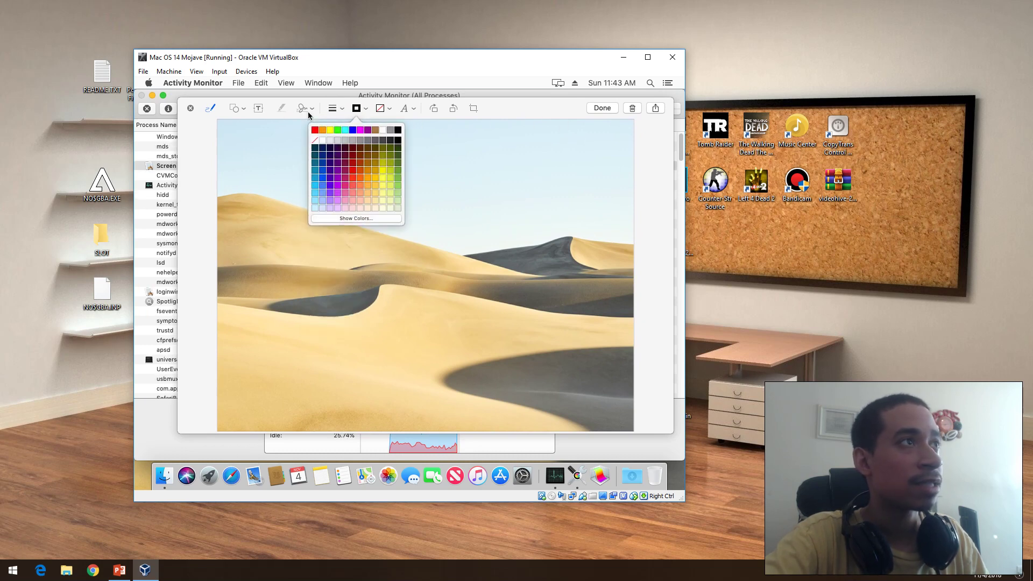
{"action": "left_click", "coordinate": [203, 133]}
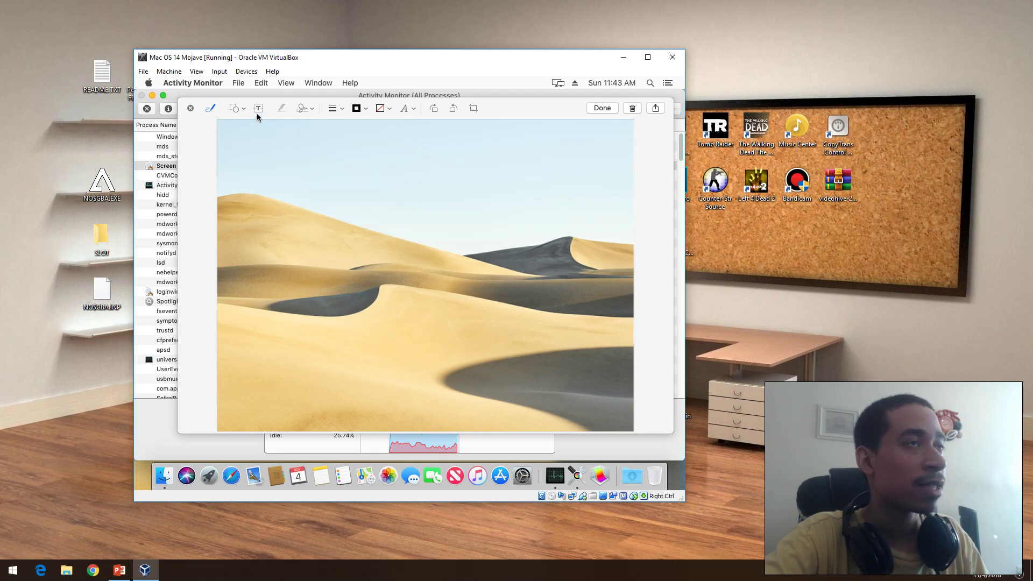
{"action": "left_click", "coordinate": [603, 111]}
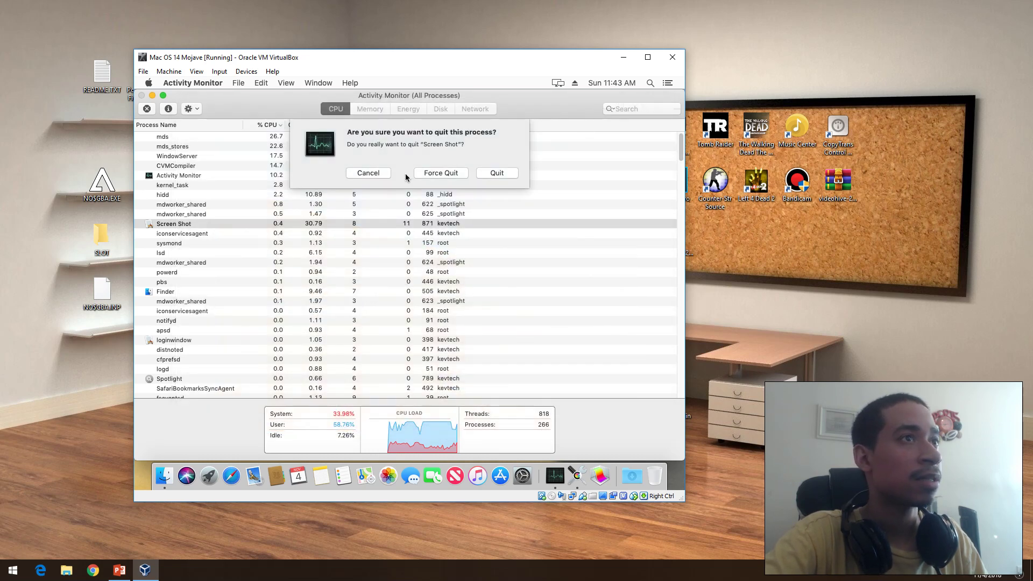
{"action": "left_click", "coordinate": [479, 173]}
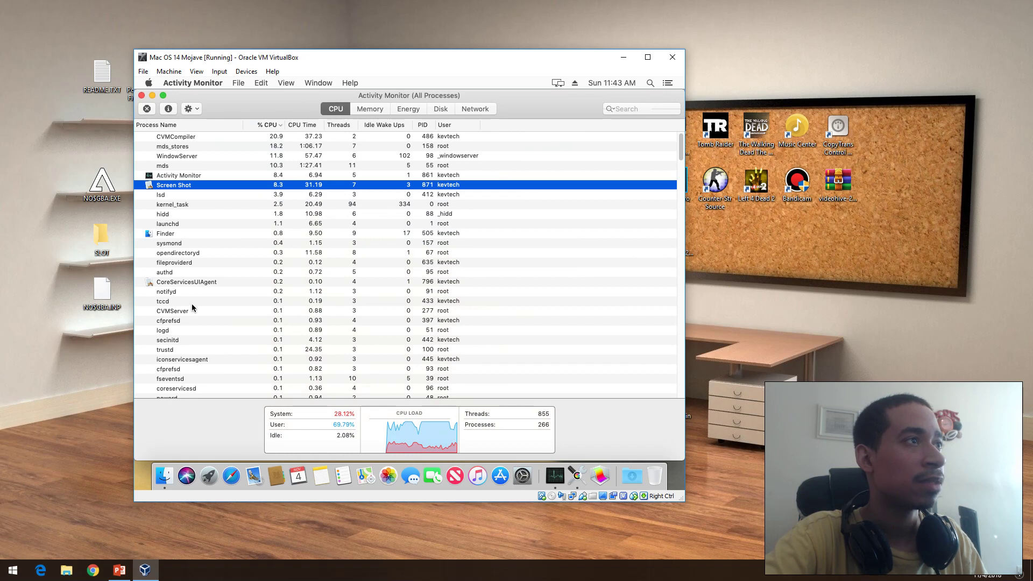
Step: Browse the hidd, Finder and SandboxedServiceRunner processes, then close Activity Monitor
{"action": "left_click", "coordinate": [182, 188]}
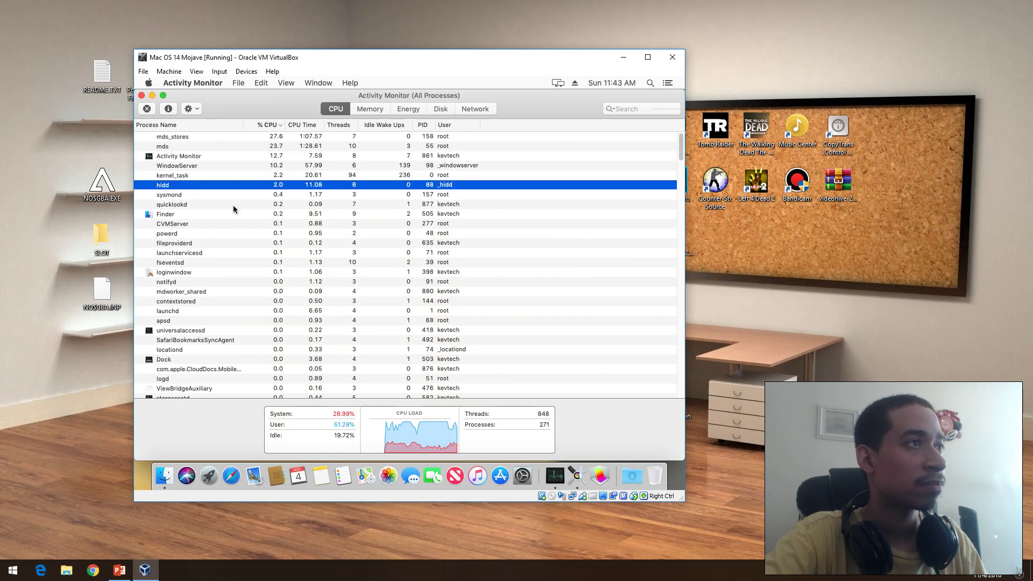
{"action": "scroll", "coordinate": [170, 277], "scroll_direction": "down", "scroll_amount": 15}
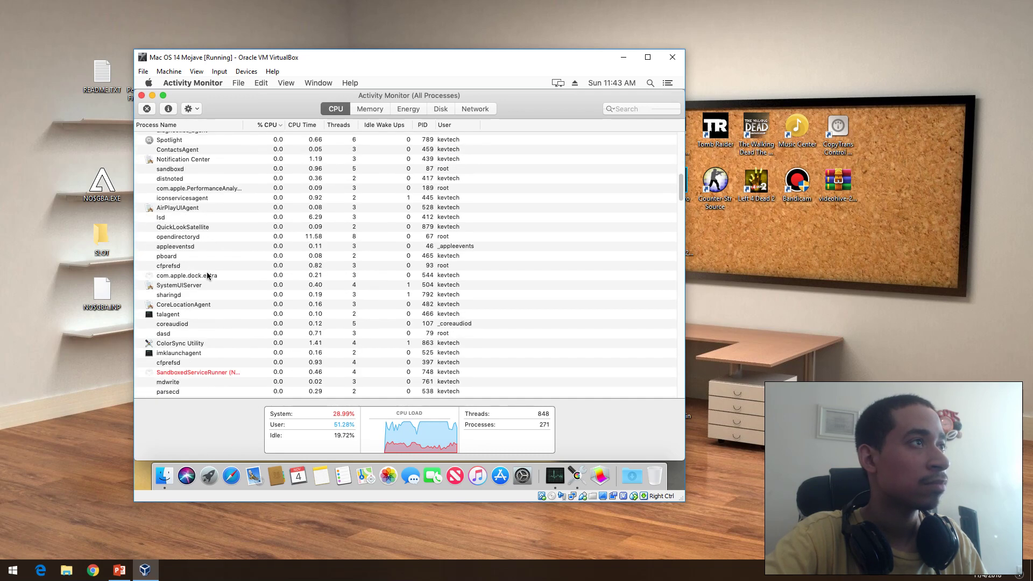
{"action": "scroll", "coordinate": [208, 272], "scroll_direction": "up", "scroll_amount": 2}
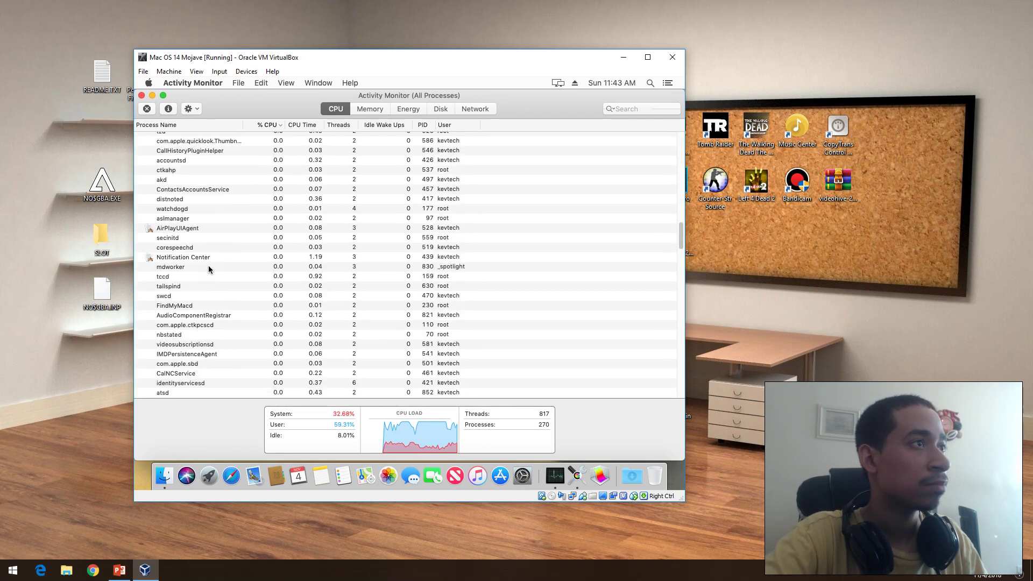
{"action": "scroll", "coordinate": [221, 245], "scroll_direction": "up", "scroll_amount": 10}
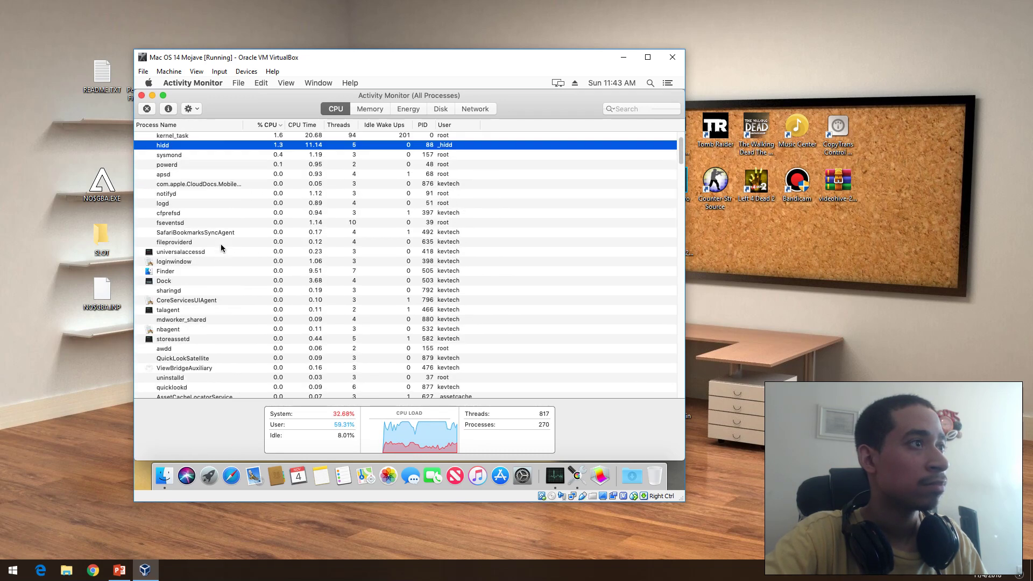
{"action": "left_click", "coordinate": [238, 267]}
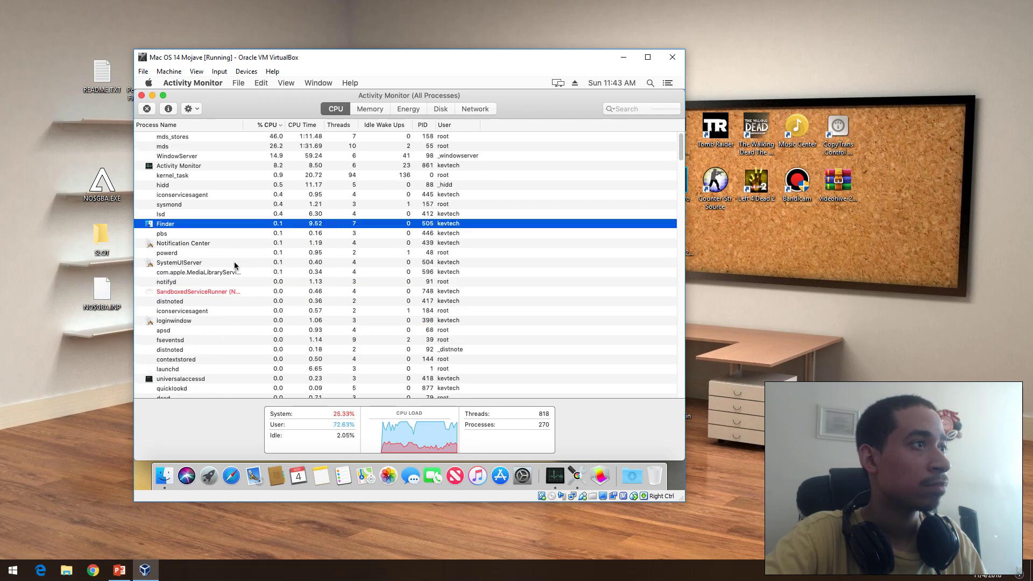
{"action": "left_click", "coordinate": [208, 291]}
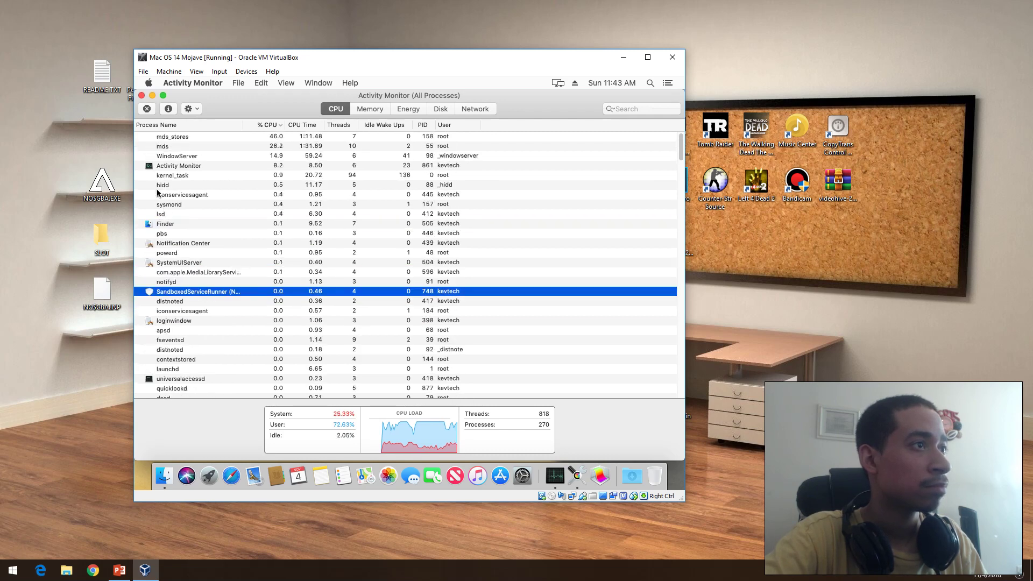
{"action": "left_click", "coordinate": [142, 96]}
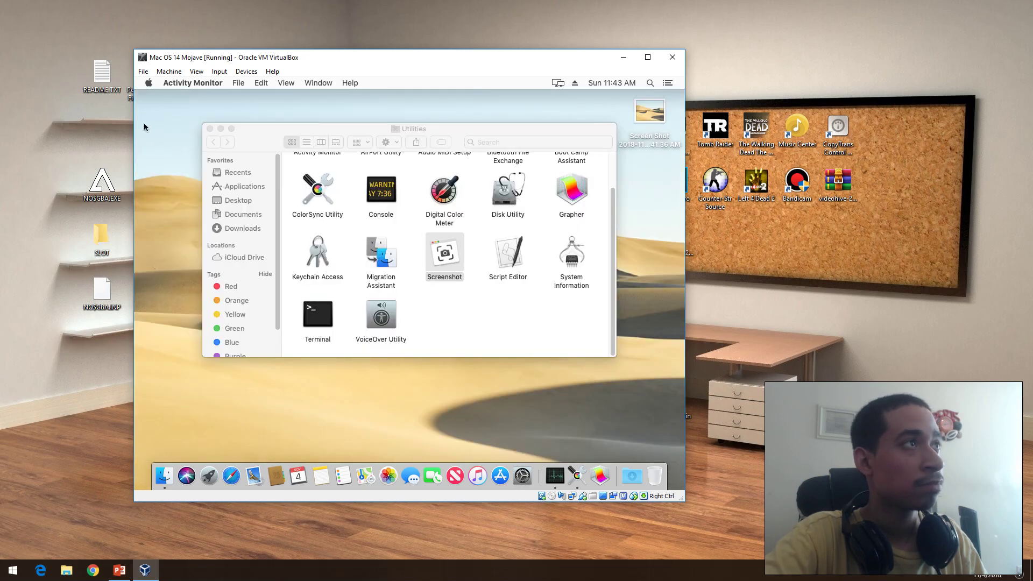
Step: Force quit ColorSync Utility from the Apple menu's Force Quit list
{"action": "left_click", "coordinate": [148, 83]}
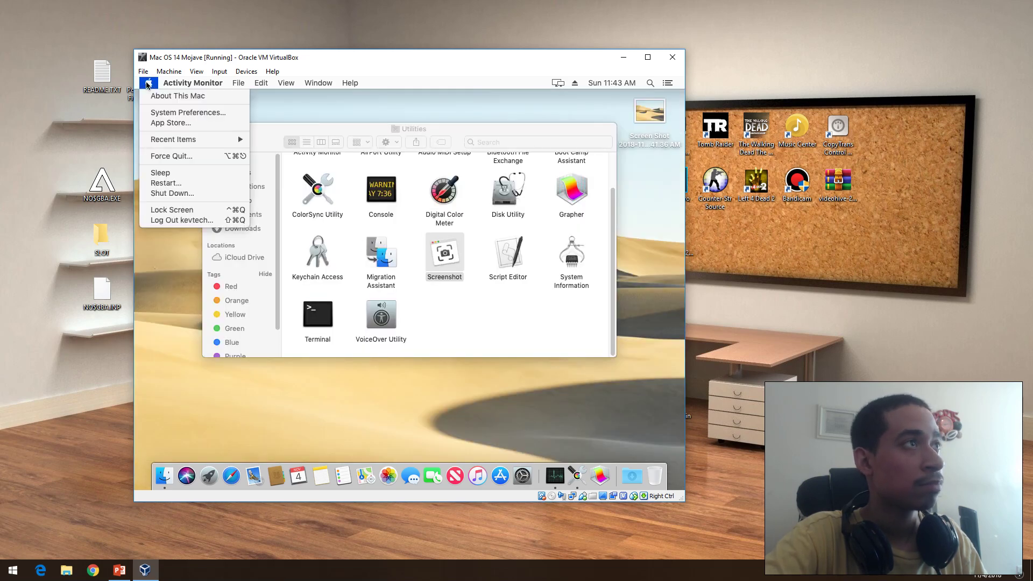
{"action": "left_click", "coordinate": [168, 155]}
{"action": "left_click", "coordinate": [291, 360]}
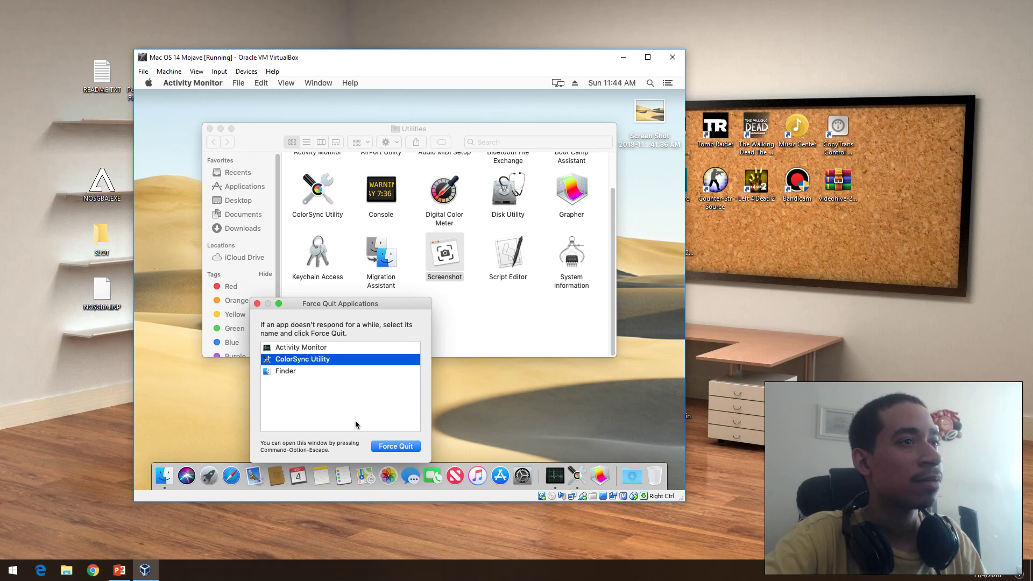
{"action": "left_click", "coordinate": [387, 446]}
{"action": "left_click", "coordinate": [421, 365]}
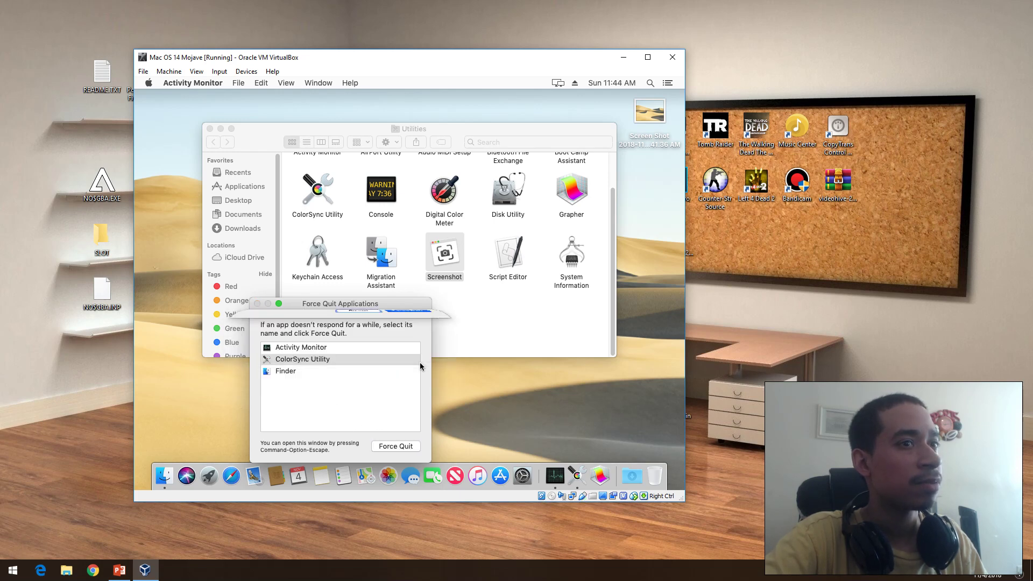
{"action": "left_click", "coordinate": [257, 304]}
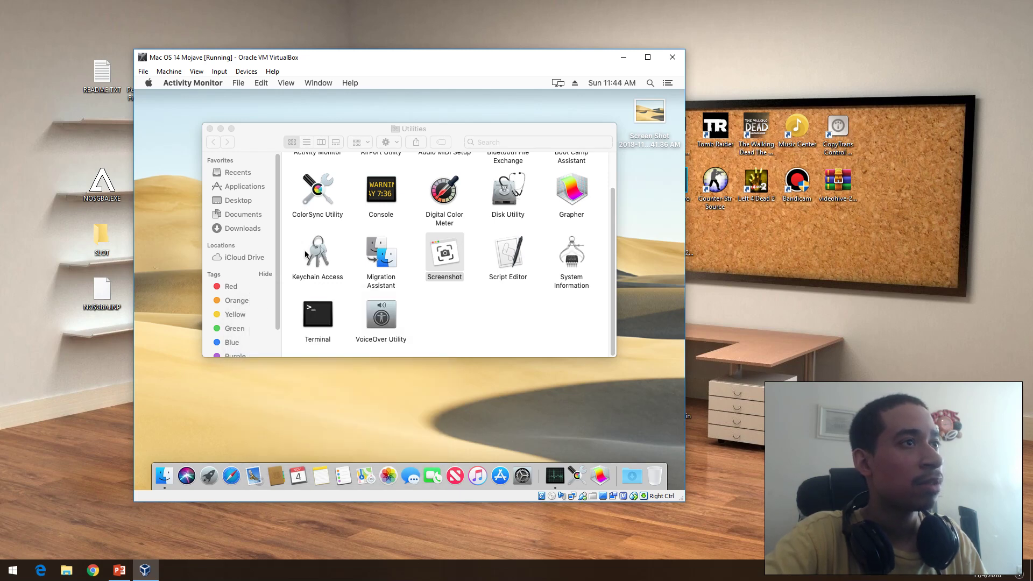
Step: Launch Script Editor from Utilities and close its Untitled script window
{"action": "left_click", "coordinate": [440, 314]}
{"action": "left_click", "coordinate": [512, 257]}
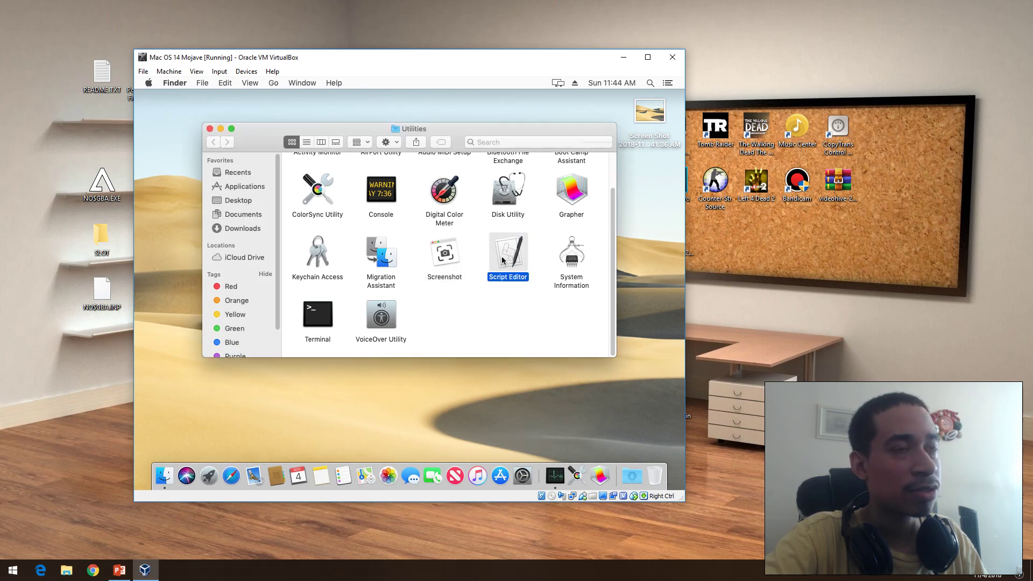
{"action": "double_click", "coordinate": [515, 265]}
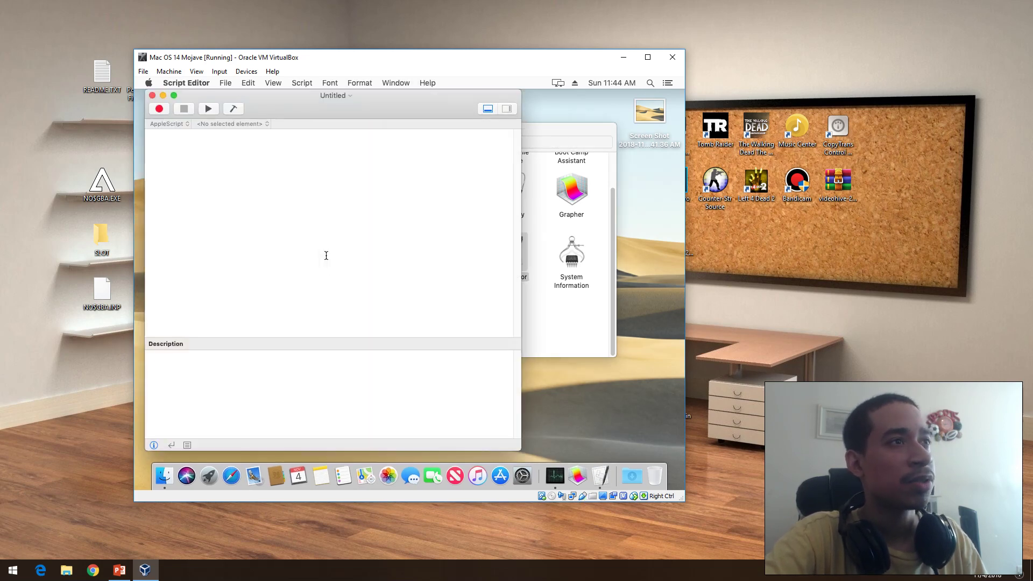
{"action": "left_click", "coordinate": [151, 96]}
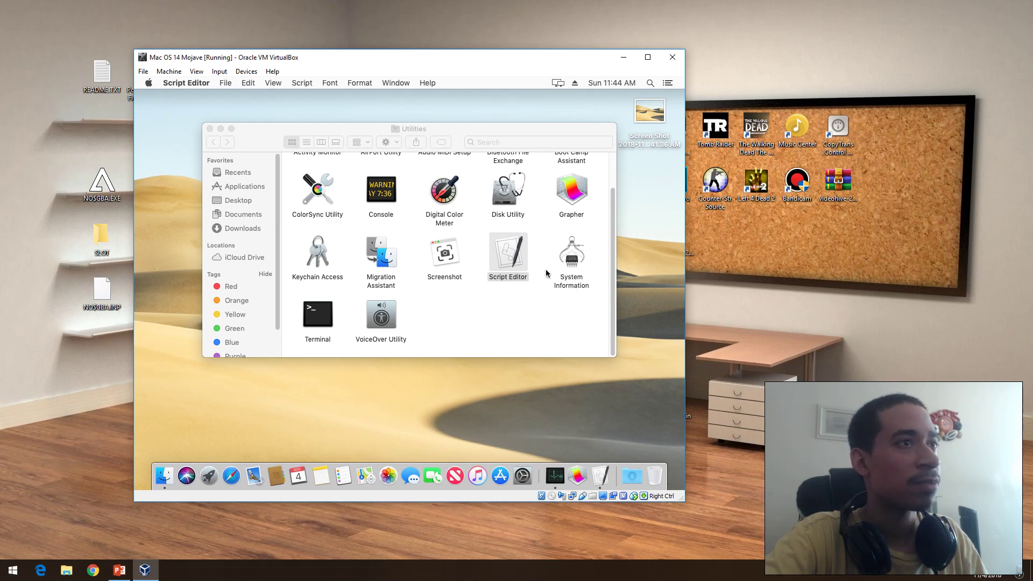
Step: Run 'ping google.com' in Terminal, terminate and close it, then close Utilities
{"action": "double_click", "coordinate": [317, 315]}
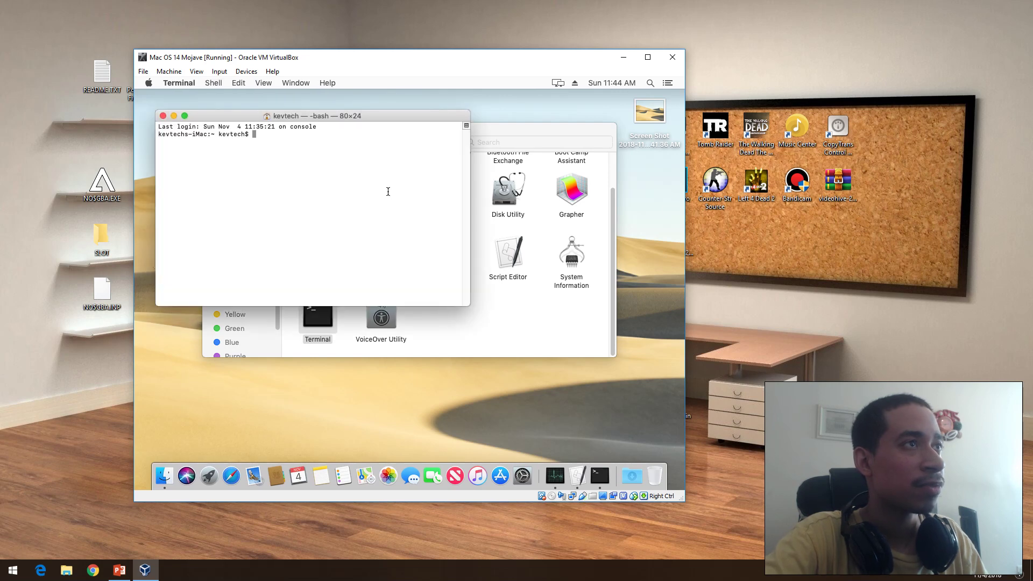
{"action": "type", "text": "ping google.com"}
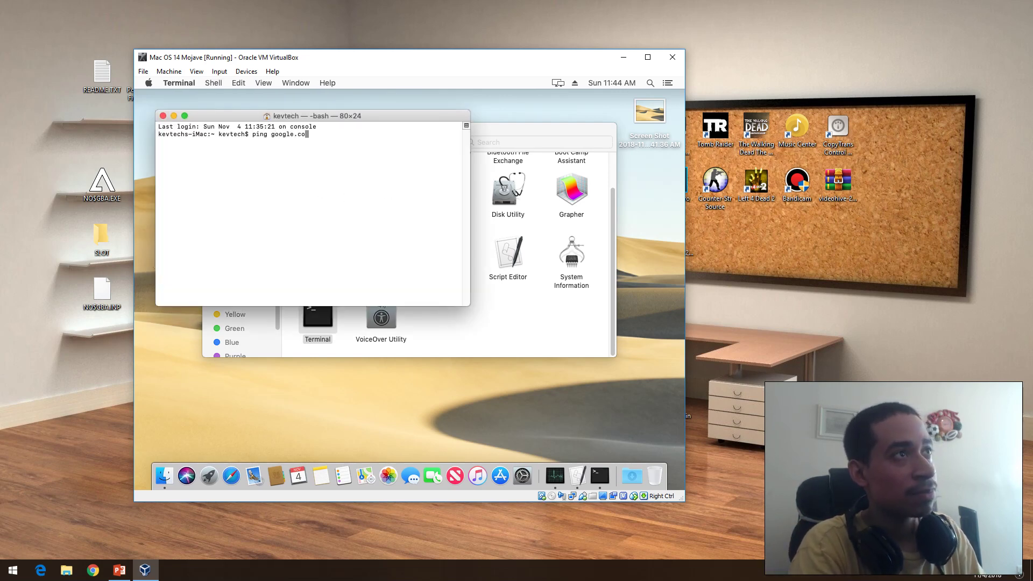
{"action": "key", "text": "Return"}
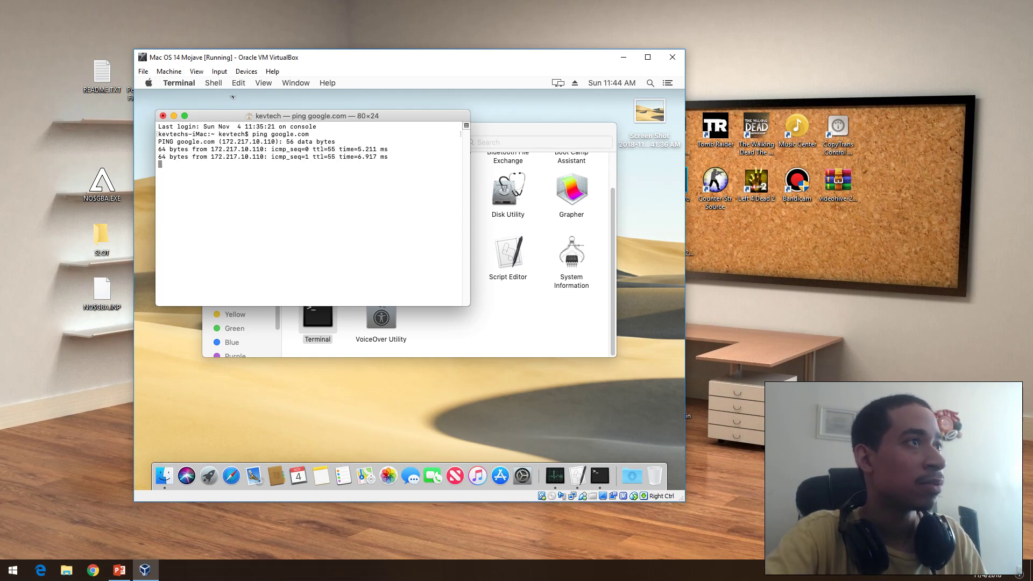
{"action": "left_click", "coordinate": [163, 116]}
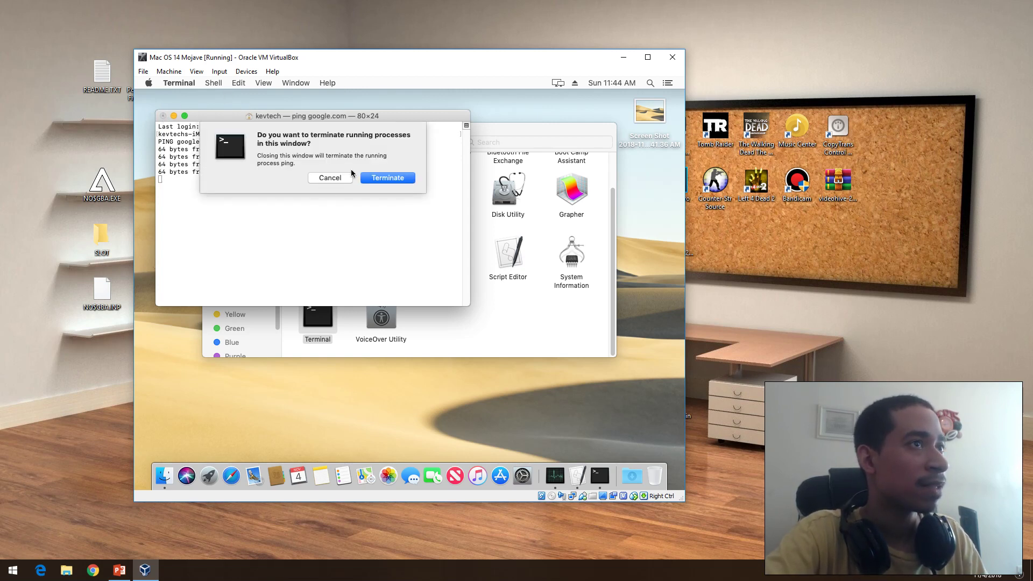
{"action": "left_click", "coordinate": [372, 180]}
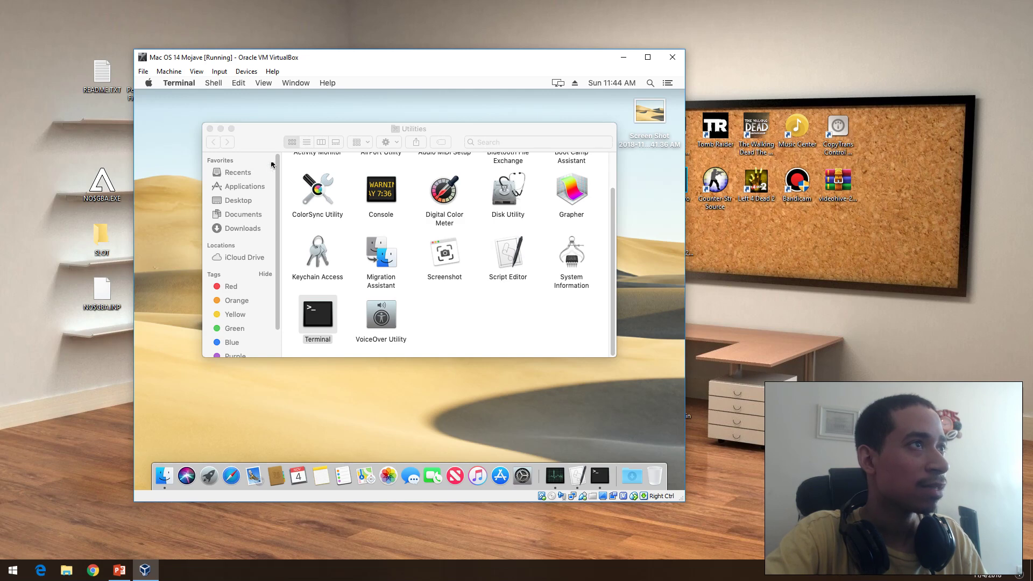
{"action": "left_click", "coordinate": [210, 129]}
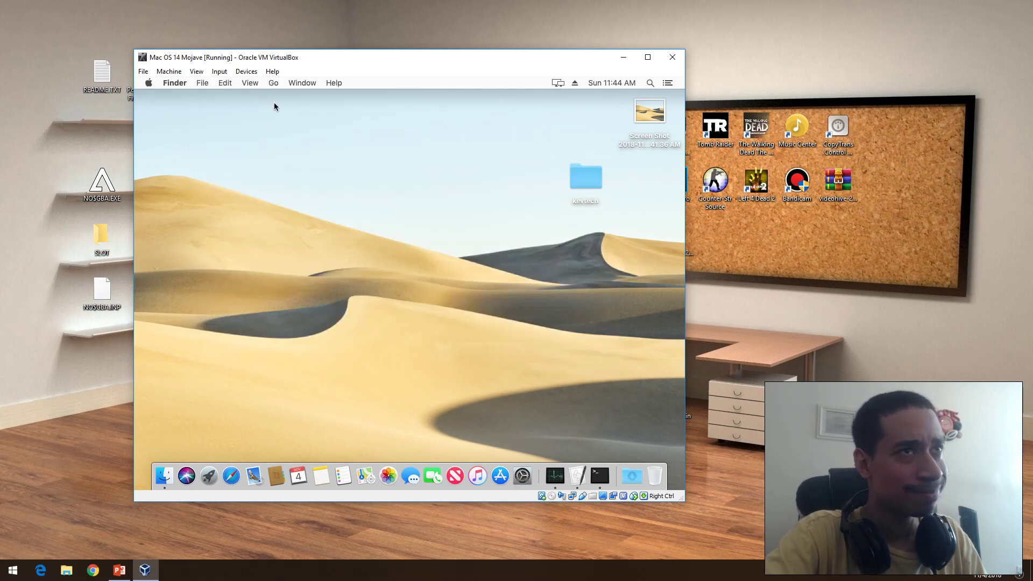
Step: Move the screenshot into kevtech, then view and close the Quick Actions customization settings
{"action": "left_click_drag", "start_coordinate": [657, 121], "coordinate": [594, 181]}
{"action": "double_click", "coordinate": [586, 180]}
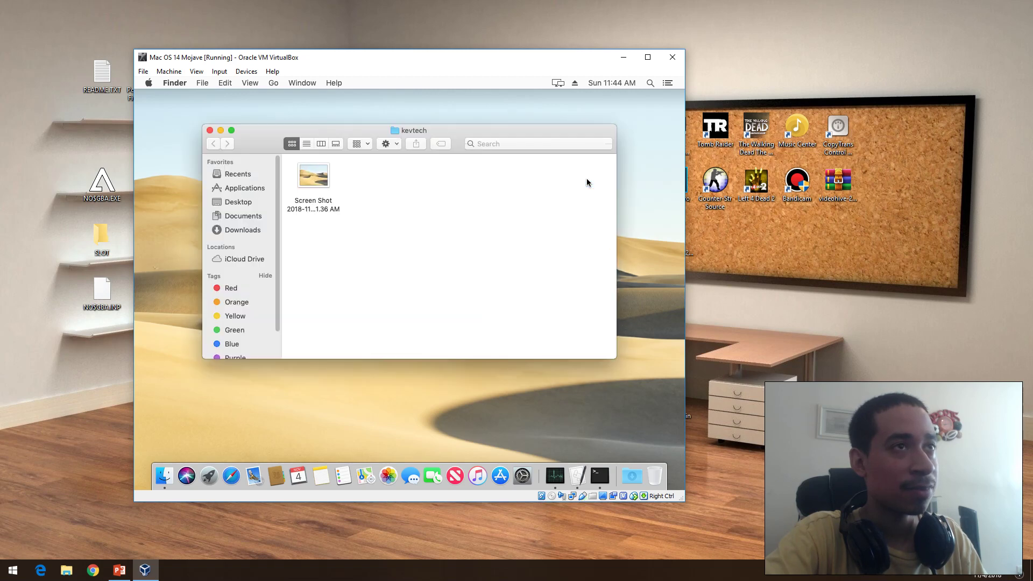
{"action": "left_click", "coordinate": [301, 179]}
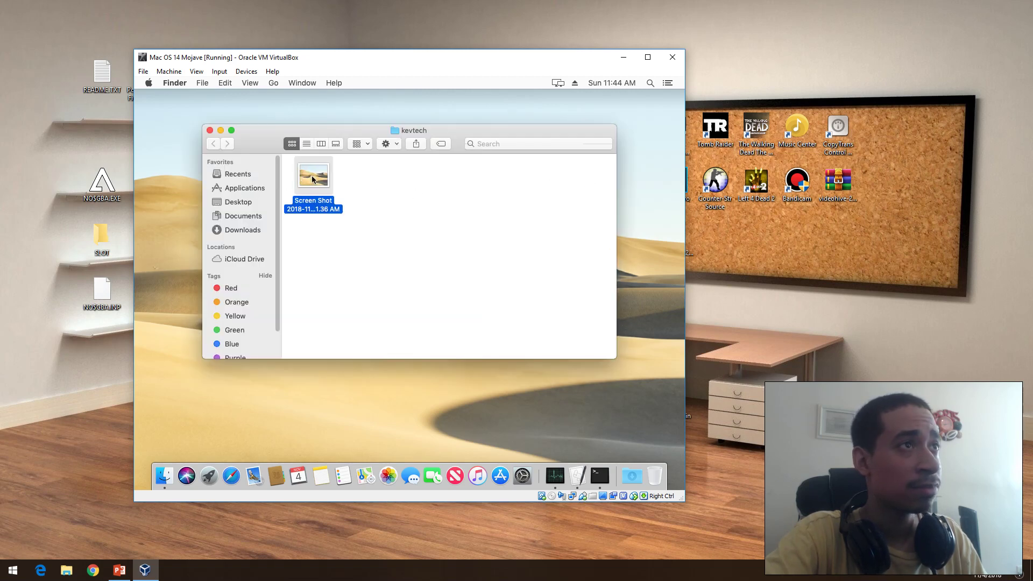
{"action": "right_click", "coordinate": [313, 179]}
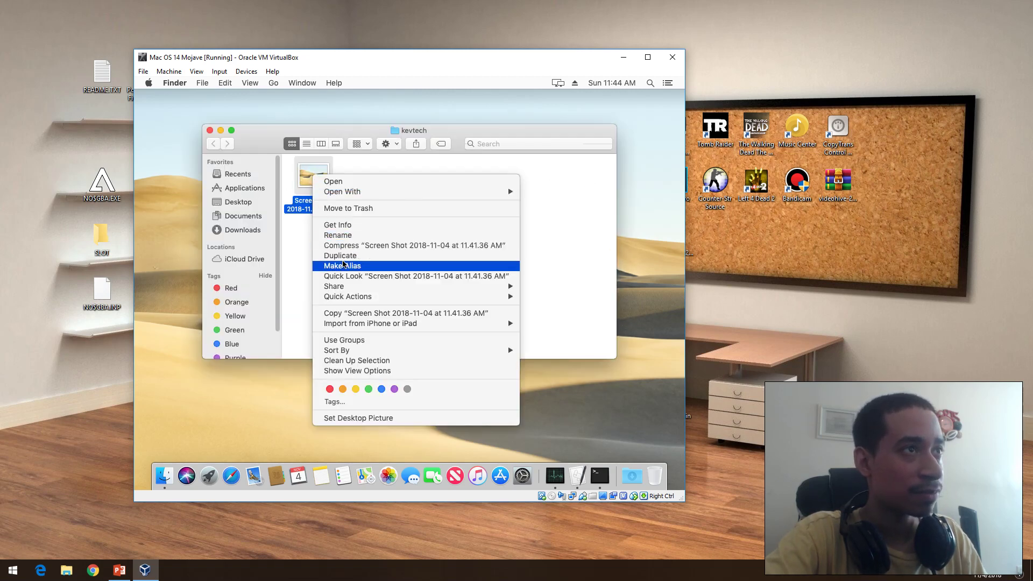
{"action": "mouse_move", "coordinate": [349, 299]}
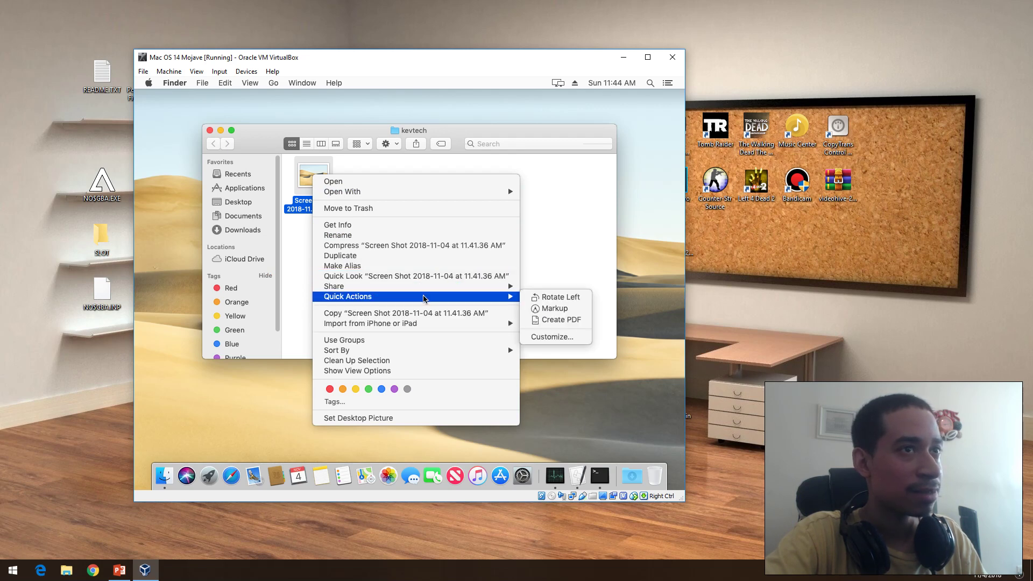
{"action": "left_click", "coordinate": [552, 337]}
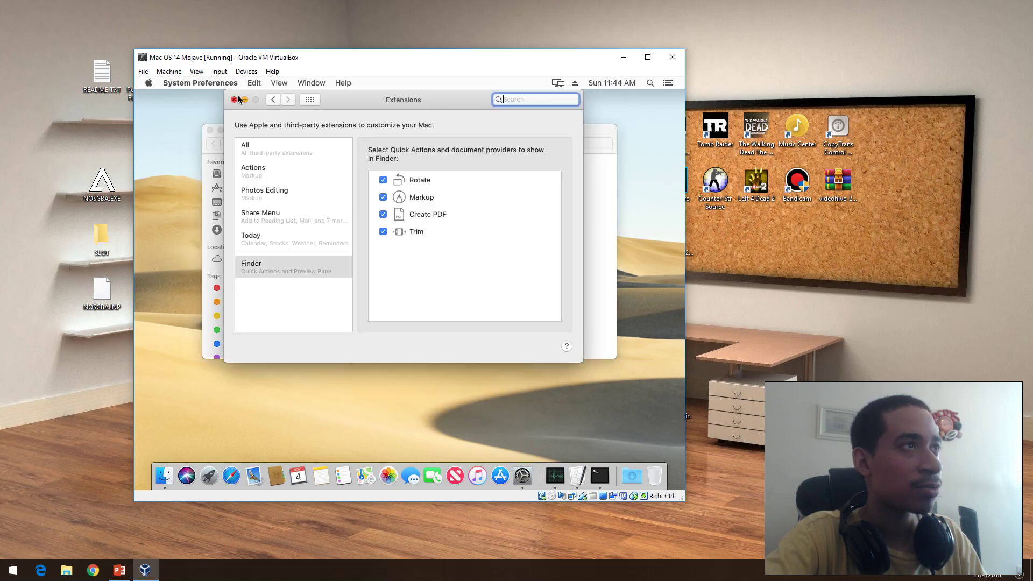
{"action": "left_click", "coordinate": [234, 100]}
Step: Create a PDF from the screenshot via Quick Actions and open it in Preview
{"action": "right_click", "coordinate": [323, 206]}
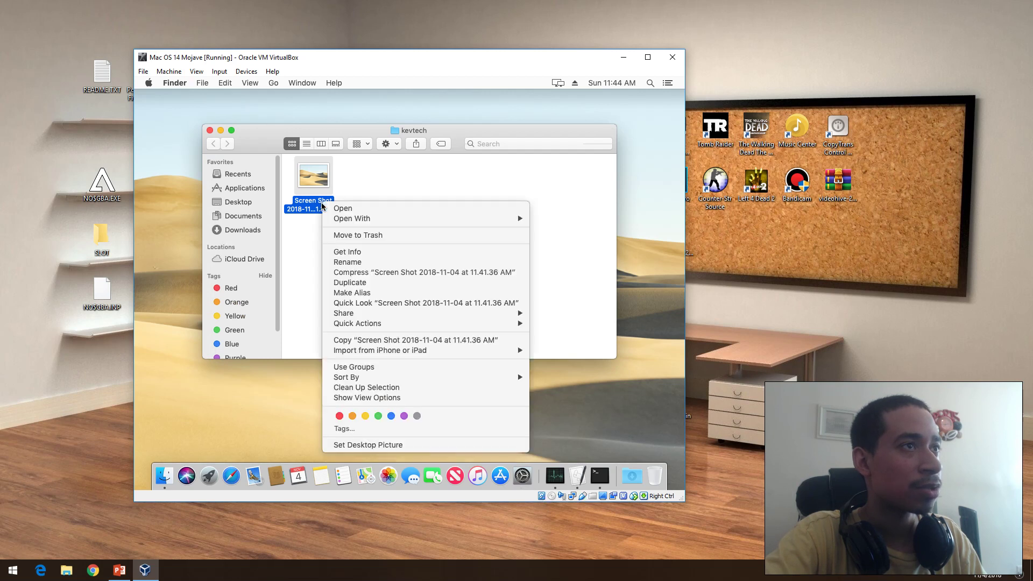
{"action": "mouse_move", "coordinate": [430, 325]}
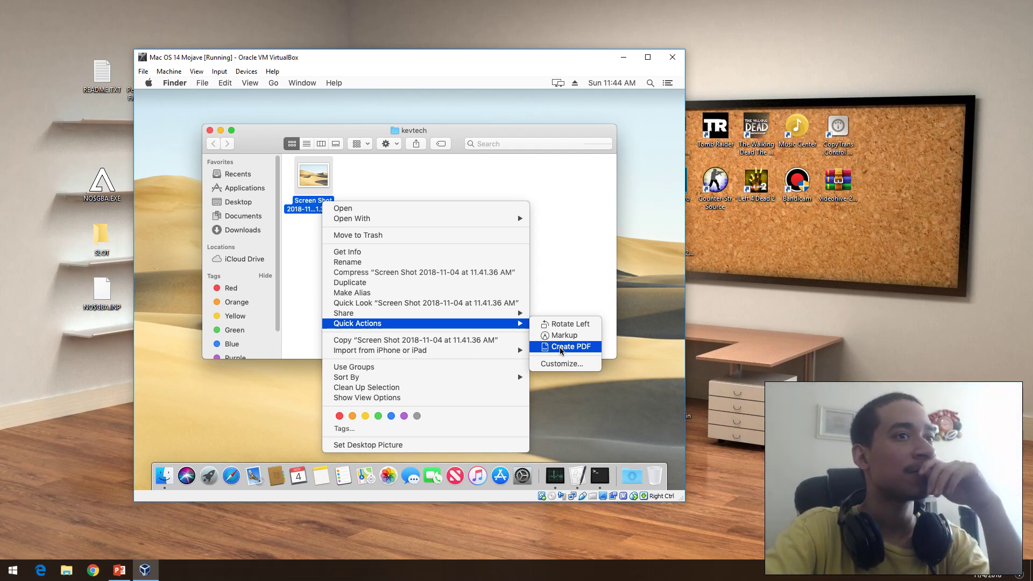
{"action": "left_click", "coordinate": [560, 348]}
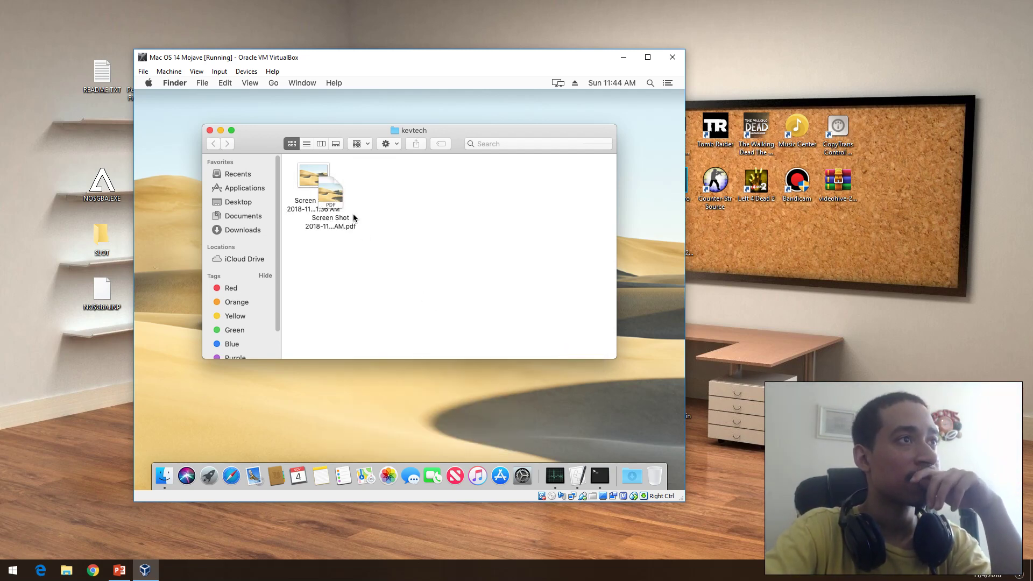
{"action": "left_click", "coordinate": [372, 194]}
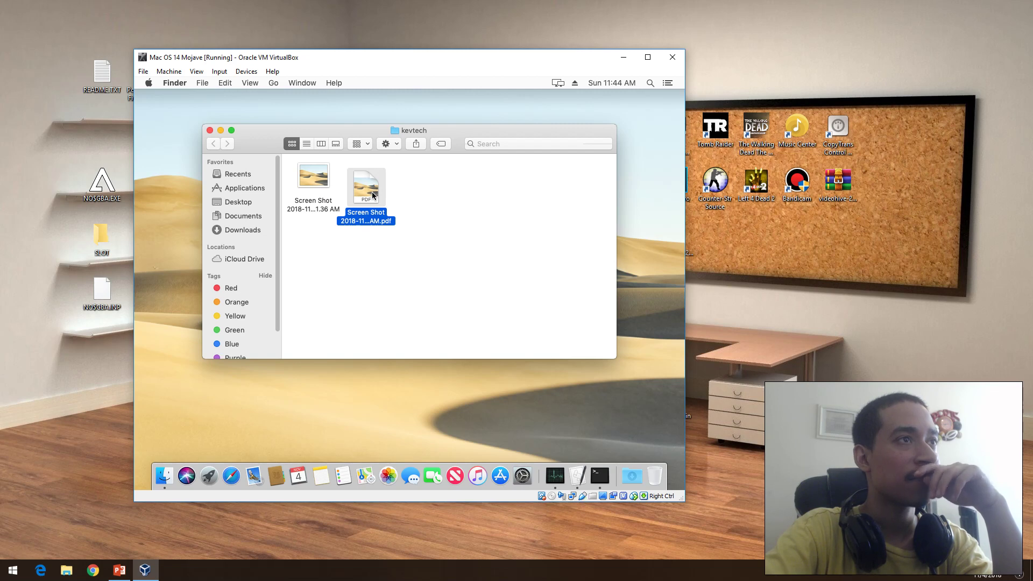
{"action": "double_click", "coordinate": [372, 192]}
Step: Close the kevtech folder, move the Preview window right, and highlight across the page image
{"action": "left_click", "coordinate": [210, 131]}
{"action": "left_click_drag", "start_coordinate": [394, 101], "coordinate": [489, 101]}
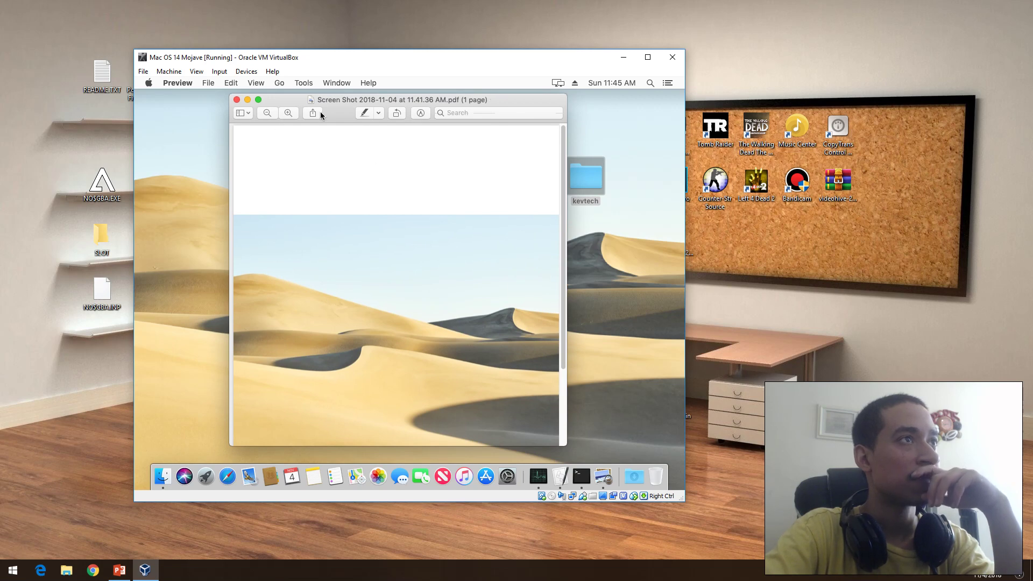
{"action": "left_click", "coordinate": [378, 113]}
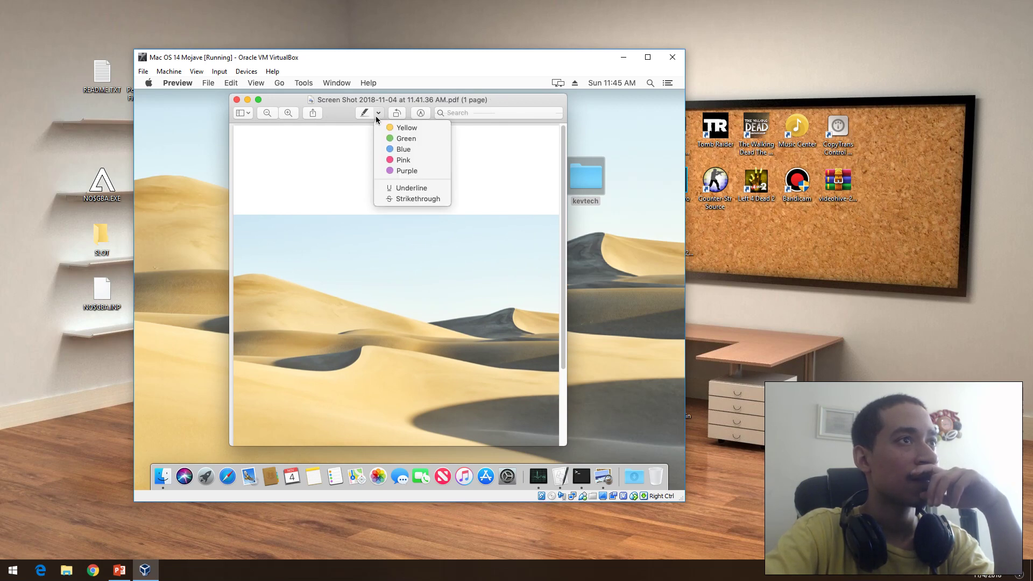
{"action": "left_click", "coordinate": [366, 115]}
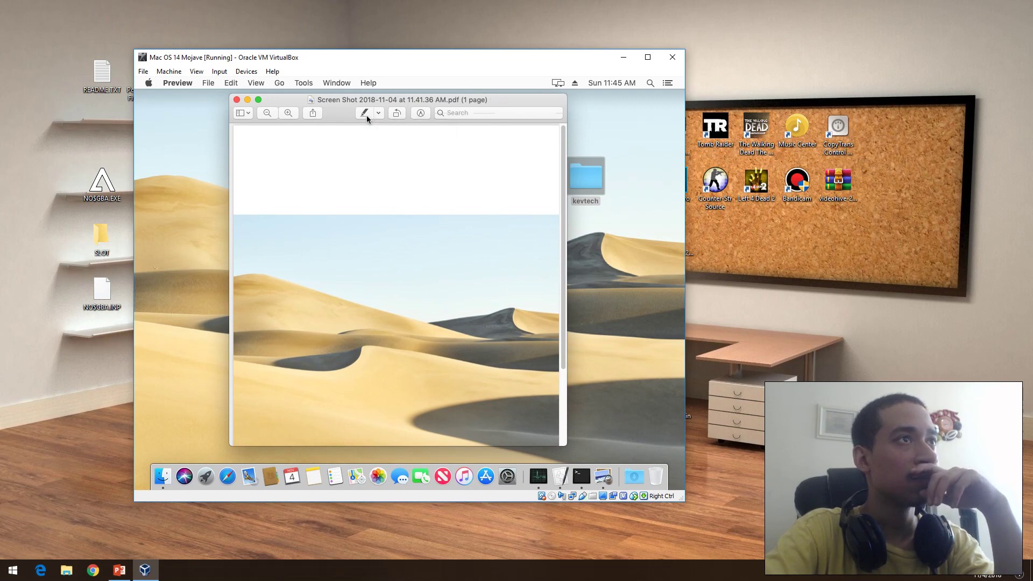
{"action": "left_click", "coordinate": [366, 114]}
{"action": "mouse_move", "coordinate": [305, 270]}
{"action": "left_mouse_down"}
{"action": "mouse_move", "coordinate": [302, 308]}
{"action": "mouse_move", "coordinate": [298, 280]}
{"action": "mouse_move", "coordinate": [353, 288]}
{"action": "left_mouse_up"}
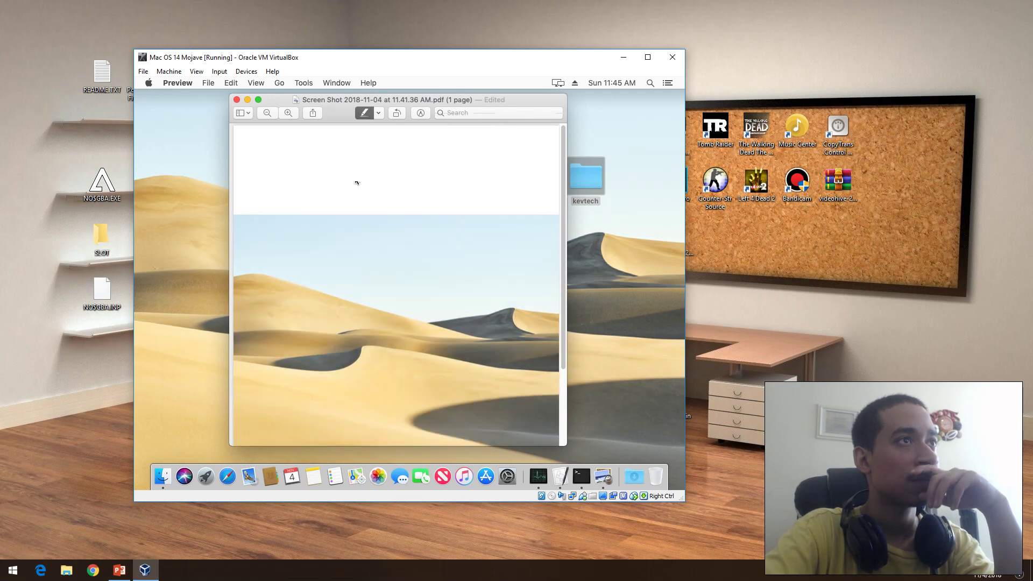
Step: Pick a different highlight colour, sweep it across the desert image, then clear the selection
{"action": "left_click", "coordinate": [384, 114]}
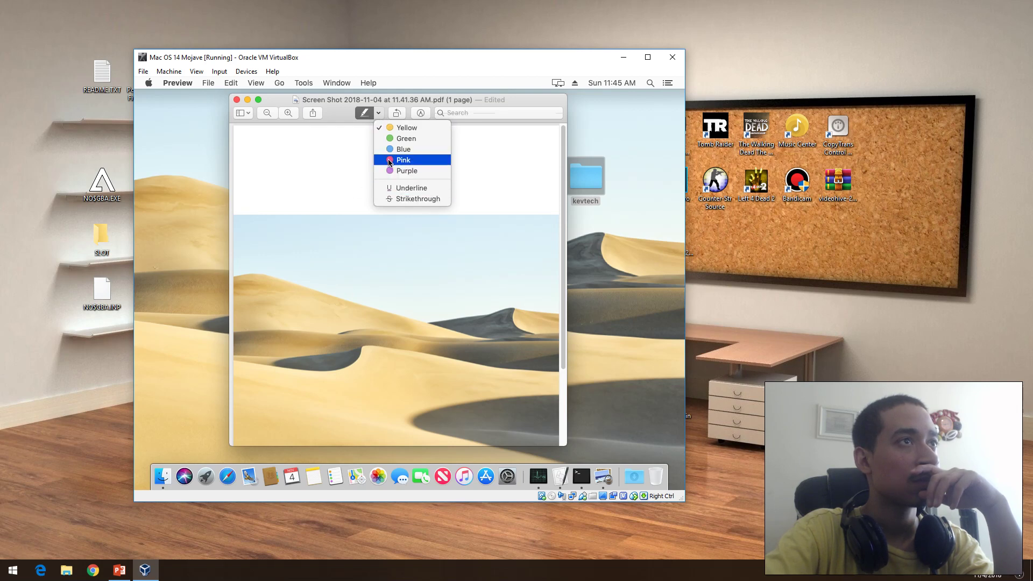
{"action": "left_click", "coordinate": [401, 149]}
{"action": "mouse_move", "coordinate": [320, 257]}
{"action": "left_mouse_down"}
{"action": "mouse_move", "coordinate": [350, 301]}
{"action": "mouse_move", "coordinate": [329, 304]}
{"action": "mouse_move", "coordinate": [353, 307]}
{"action": "left_mouse_up"}
{"action": "left_click", "coordinate": [353, 307]}
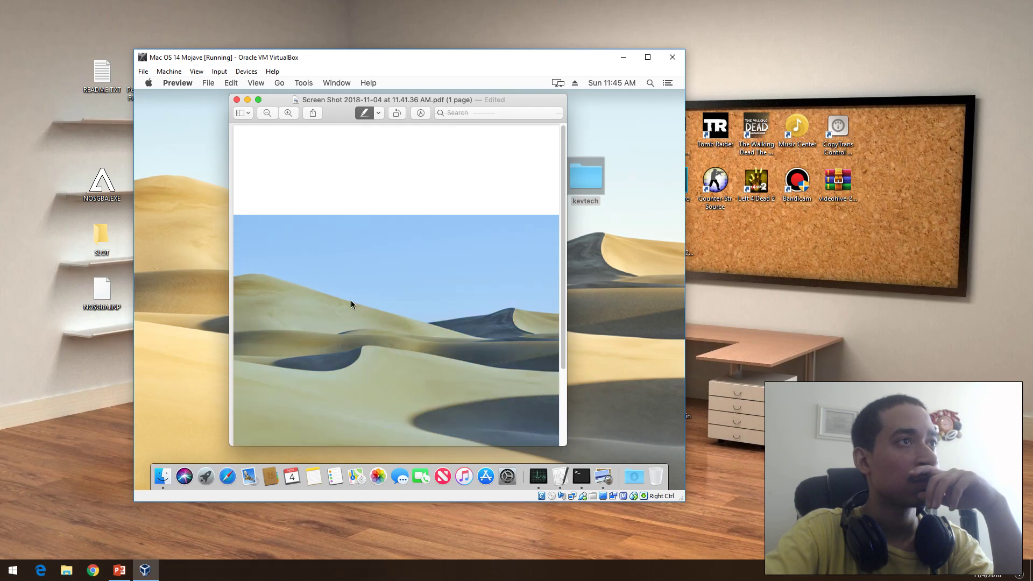
{"action": "left_click", "coordinate": [315, 156]}
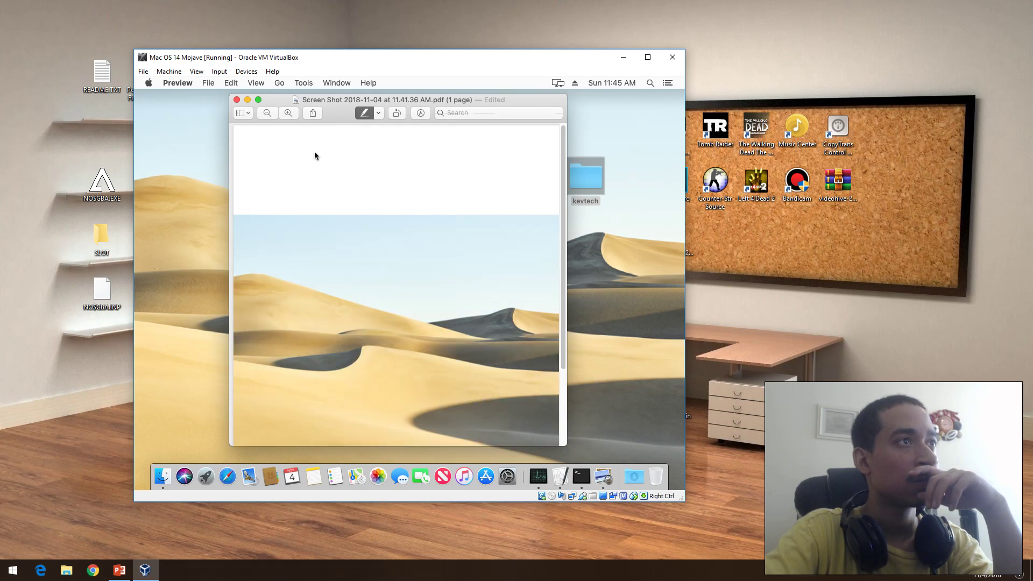
Step: Draw a freehand Sketch stroke on the sky from the Markup Toolbar, then close Preview
{"action": "left_click", "coordinate": [249, 115]}
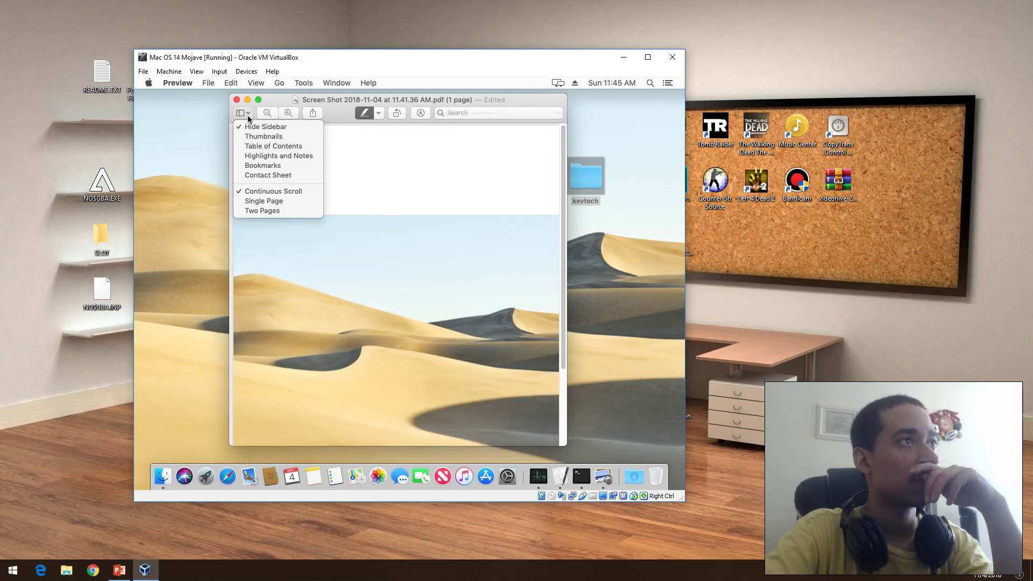
{"action": "left_click", "coordinate": [382, 114]}
{"action": "left_click", "coordinate": [421, 113]}
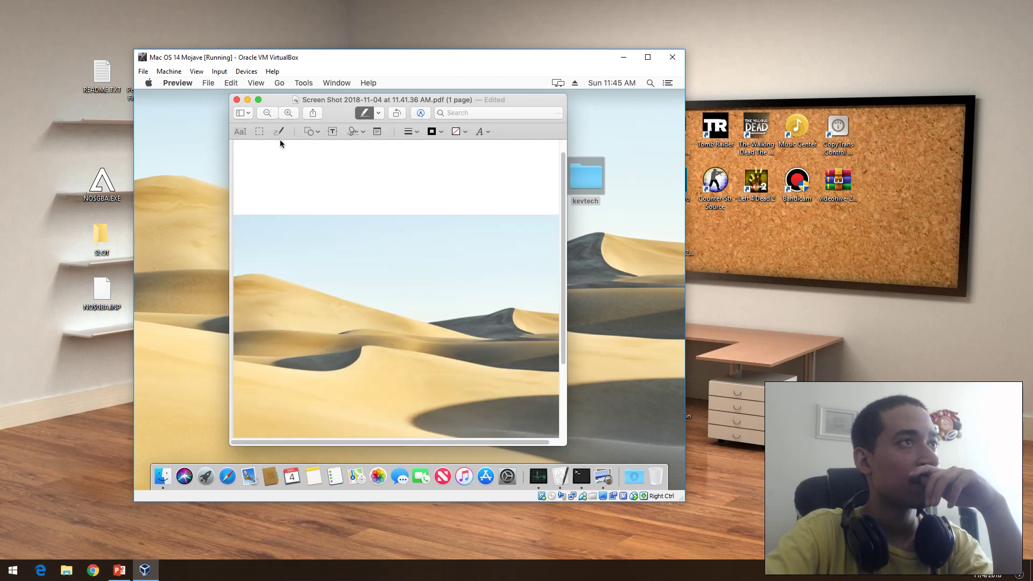
{"action": "left_click", "coordinate": [280, 131]}
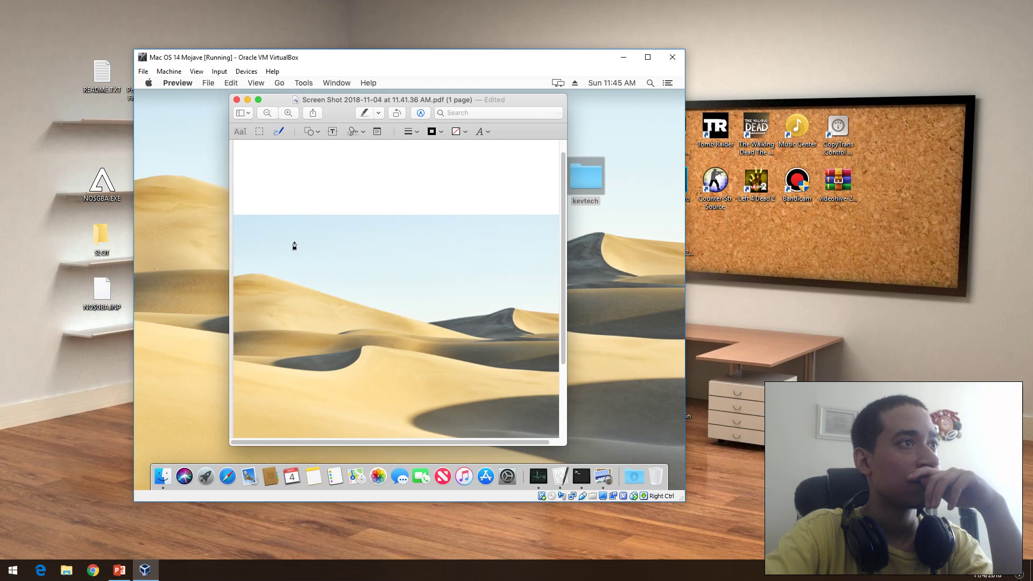
{"action": "mouse_move", "coordinate": [286, 233]}
{"action": "left_mouse_down"}
{"action": "mouse_move", "coordinate": [288, 277]}
{"action": "mouse_move", "coordinate": [323, 235]}
{"action": "mouse_move", "coordinate": [273, 245]}
{"action": "mouse_move", "coordinate": [290, 249]}
{"action": "left_mouse_up"}
{"action": "left_click", "coordinate": [235, 100]}
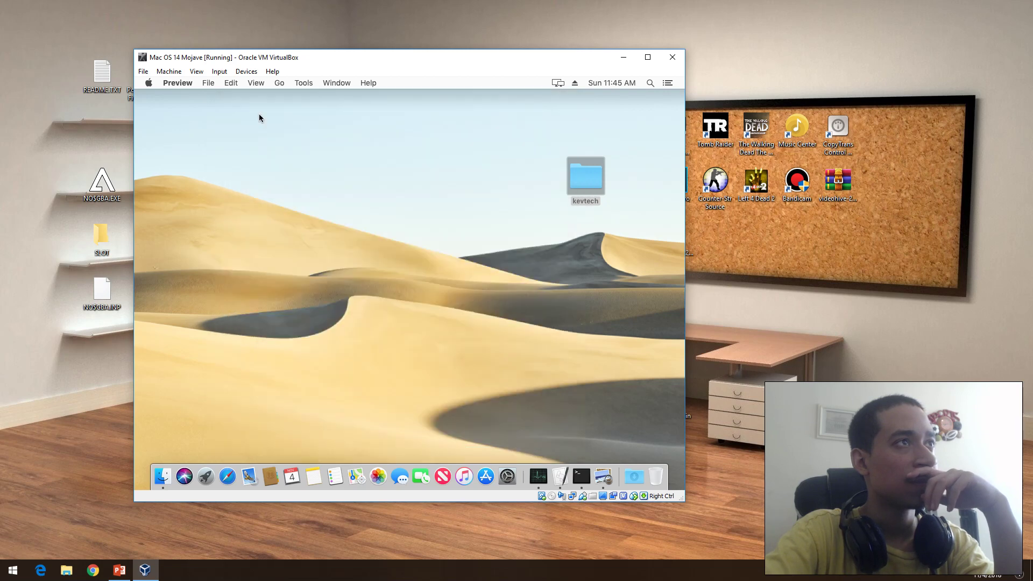
Step: Open the Applications folder from Finder's Go menu and launch News
{"action": "left_click", "coordinate": [274, 85]}
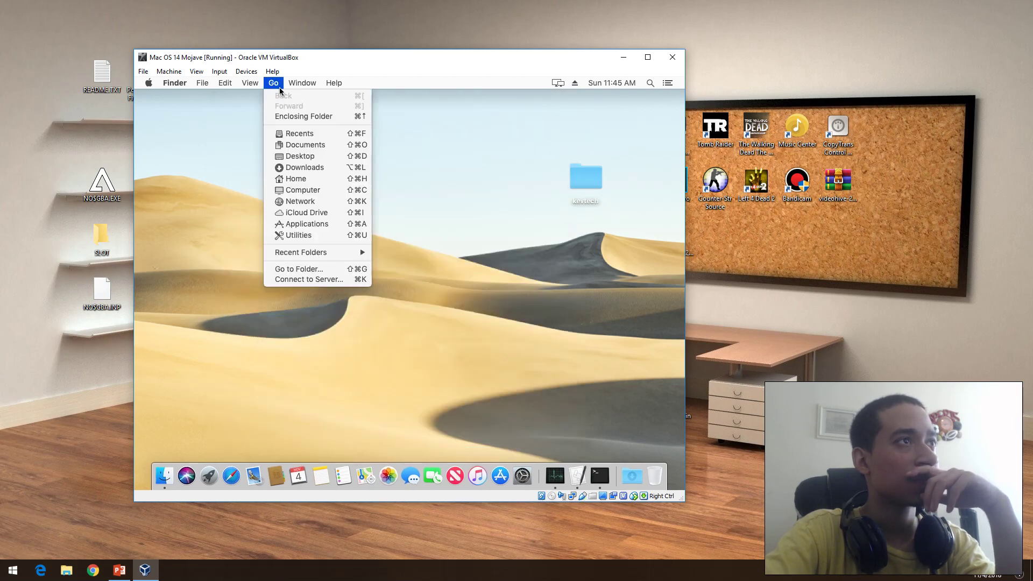
{"action": "left_click", "coordinate": [306, 225]}
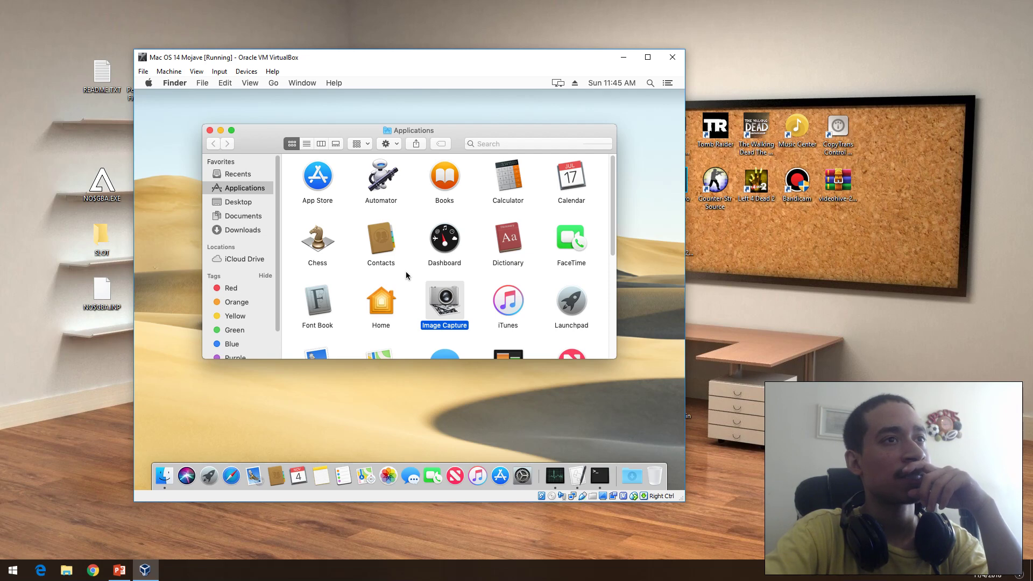
{"action": "scroll", "coordinate": [611, 203], "scroll_direction": "down", "scroll_amount": 5}
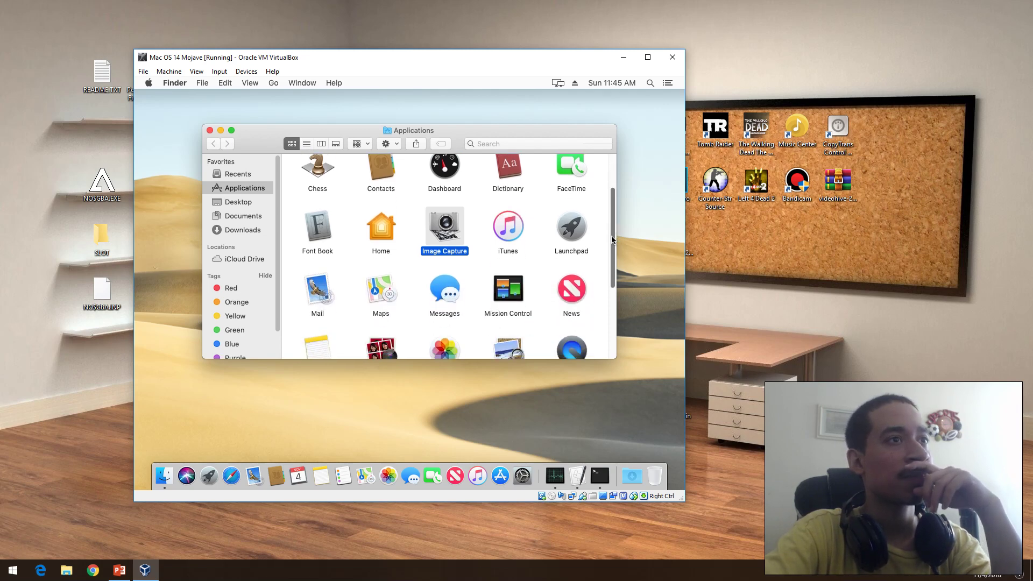
{"action": "double_click", "coordinate": [556, 264]}
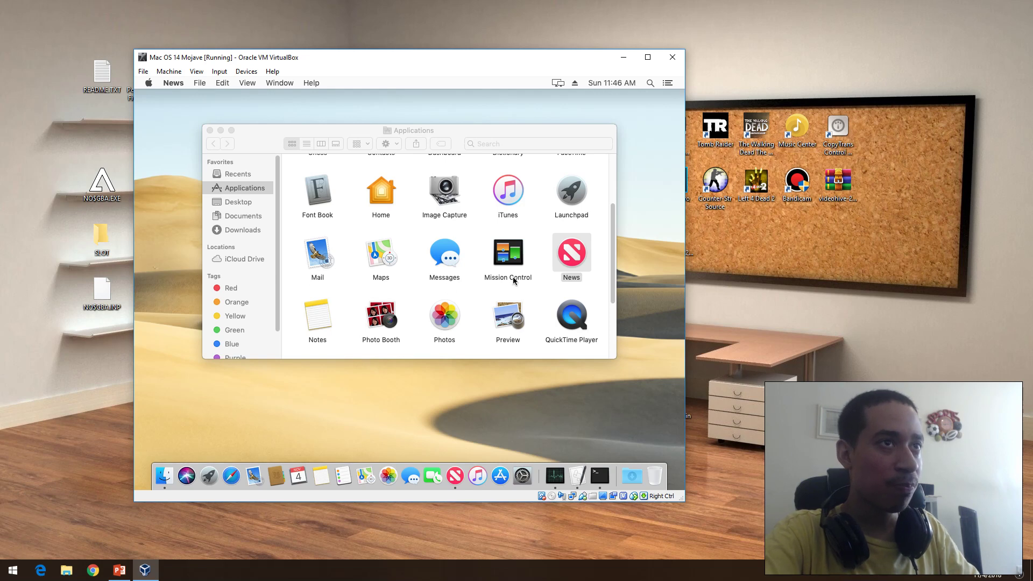
Step: Scroll further down the Applications list and launch Stocks
{"action": "left_click_drag", "start_coordinate": [614, 240], "coordinate": [614, 257]}
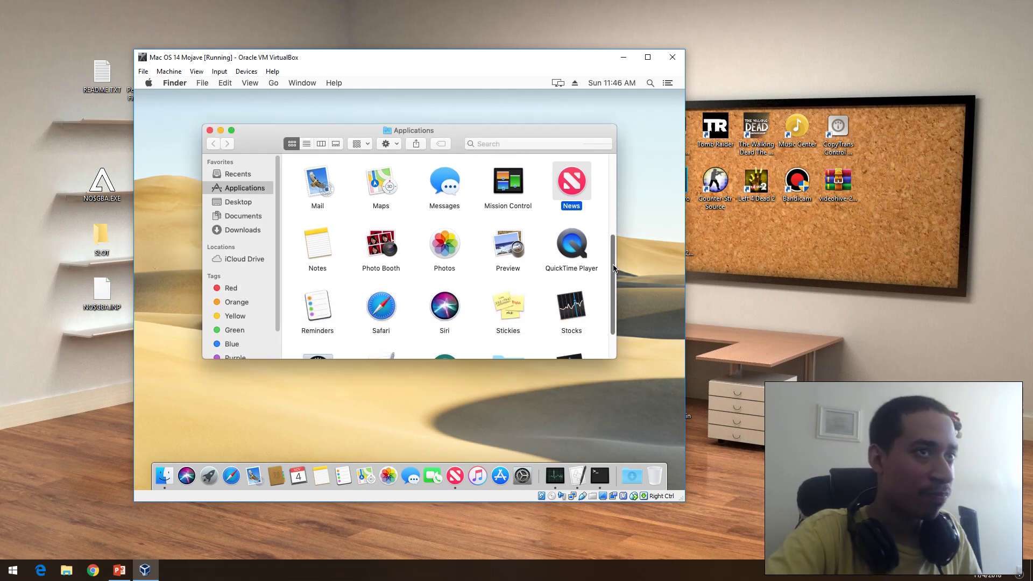
{"action": "scroll", "coordinate": [613, 280], "scroll_direction": "down", "scroll_amount": 3}
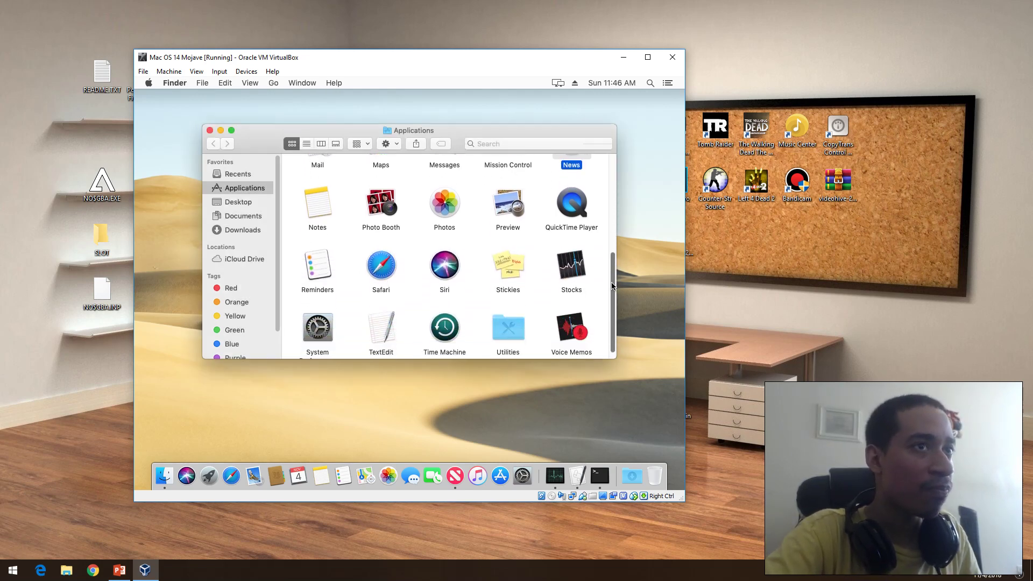
{"action": "double_click", "coordinate": [571, 264]}
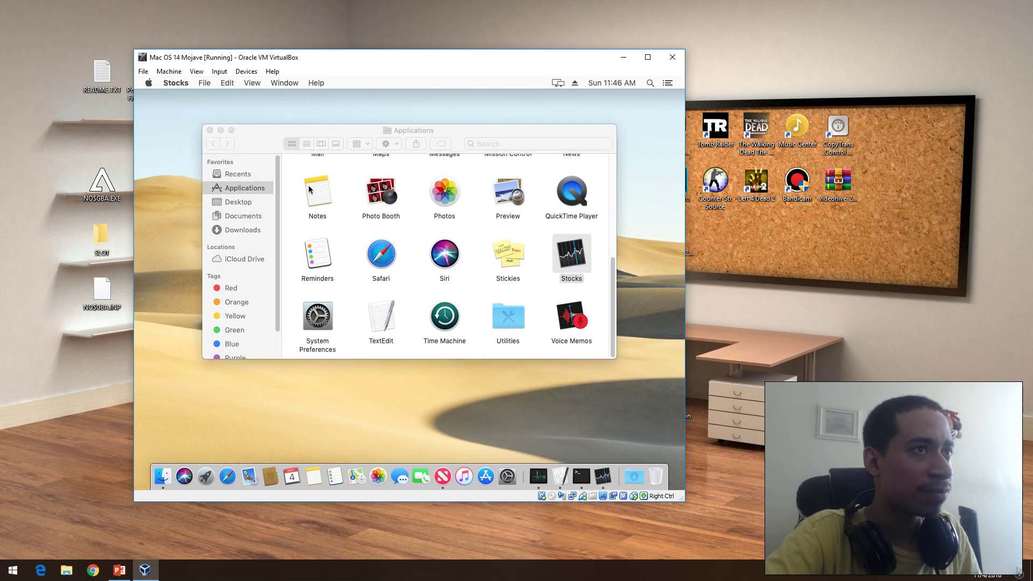
Step: Close the Finder Applications window so the Welcome to Stocks screen shows
{"action": "left_click", "coordinate": [210, 131]}
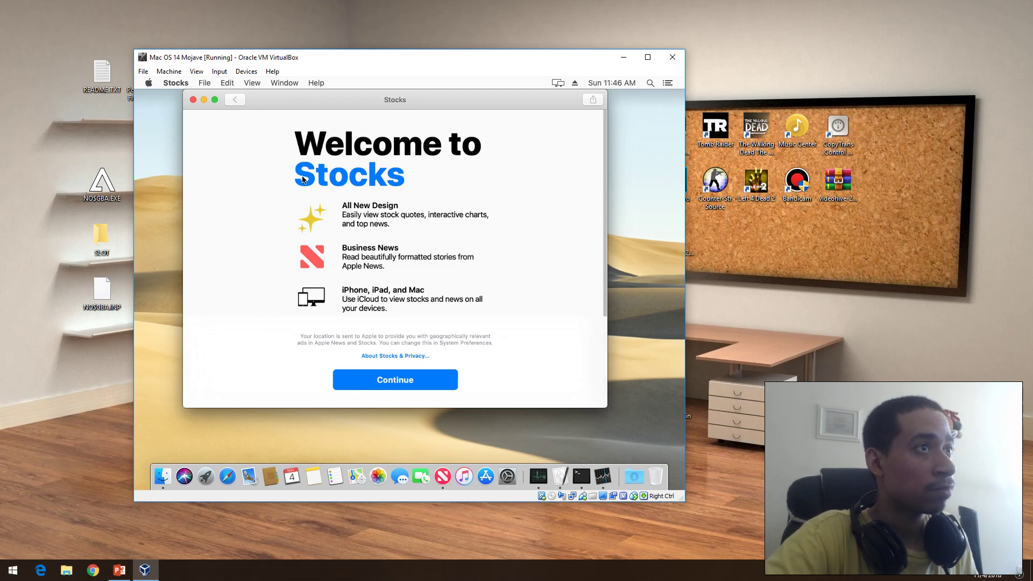
Step: Open Force Quit Applications from the Apple menu and force quit Script Editor
{"action": "left_click", "coordinate": [145, 82]}
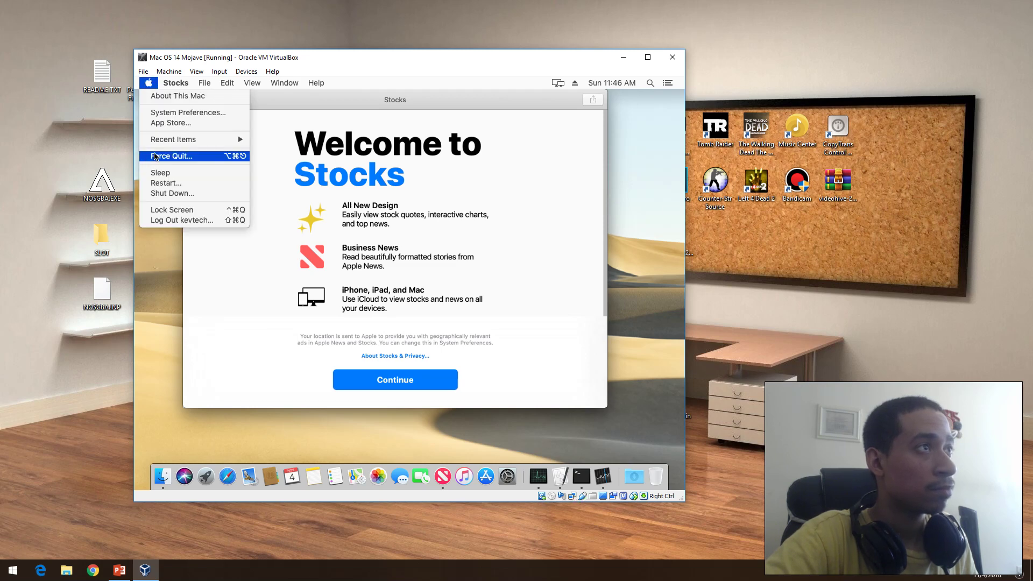
{"action": "left_click", "coordinate": [154, 155]}
{"action": "left_click", "coordinate": [302, 382]}
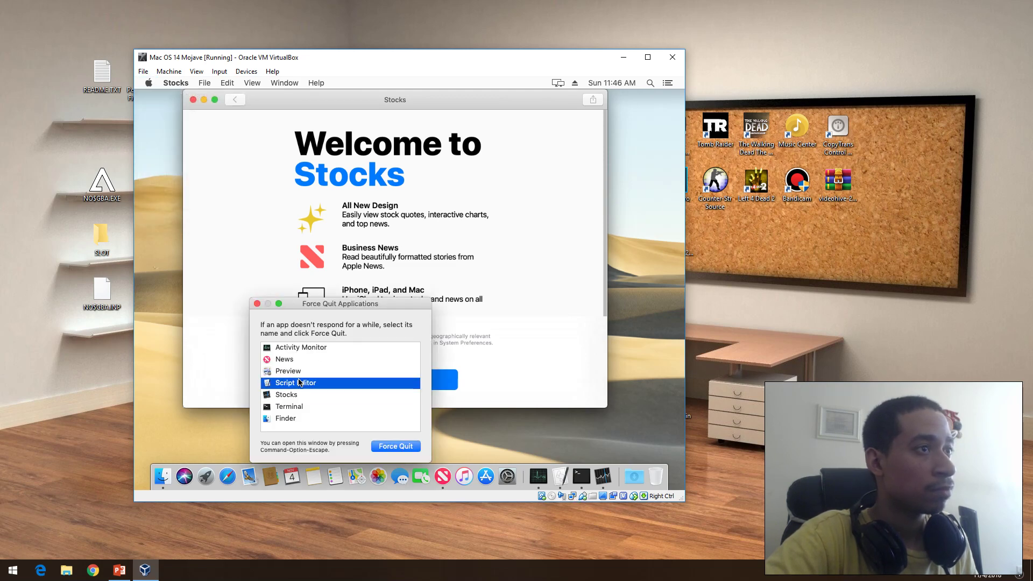
{"action": "left_click", "coordinate": [395, 446]}
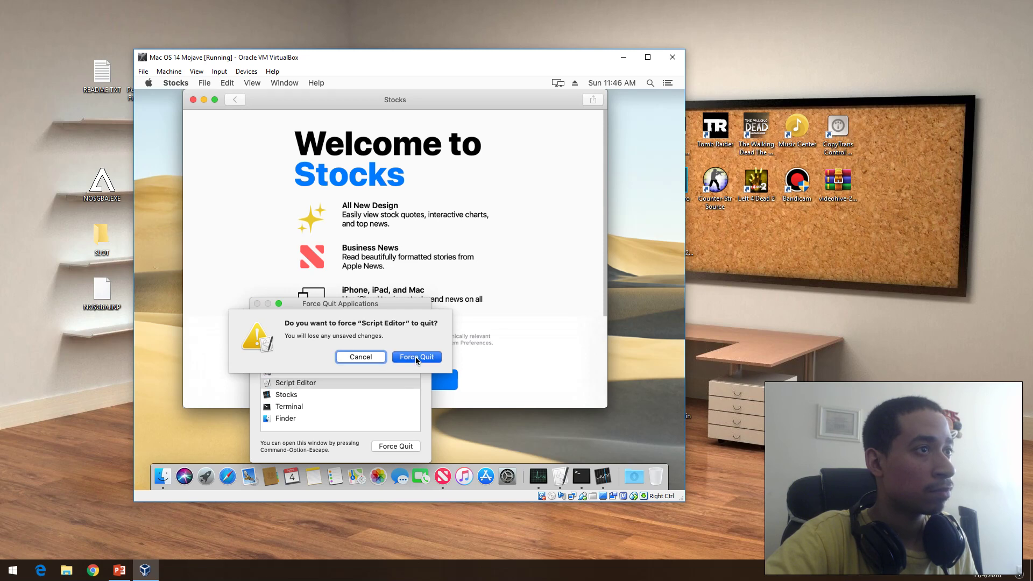
{"action": "left_click", "coordinate": [416, 357]}
Step: Force quit Preview from the running apps list
{"action": "left_click", "coordinate": [293, 388]}
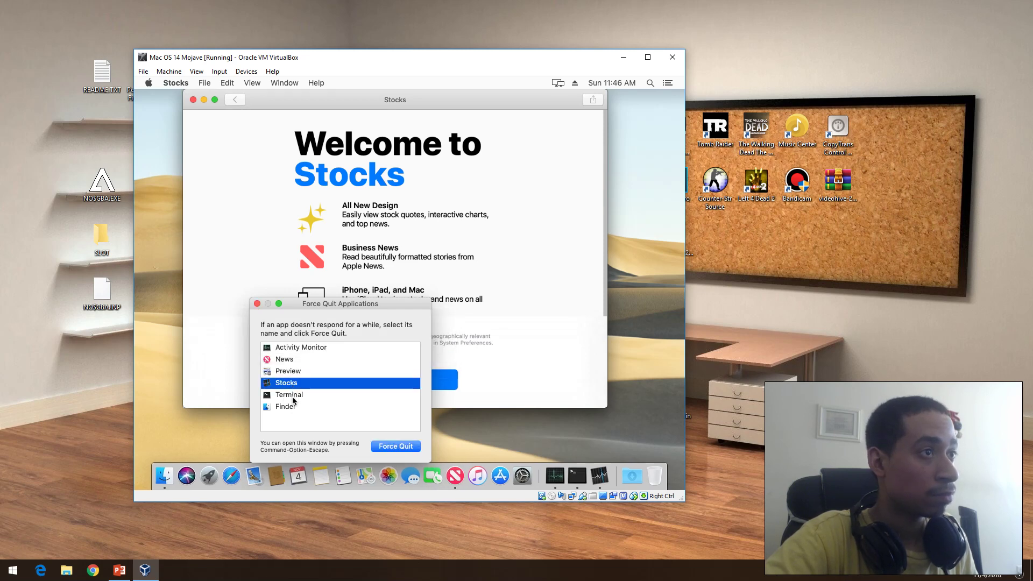
{"action": "left_click", "coordinate": [288, 372]}
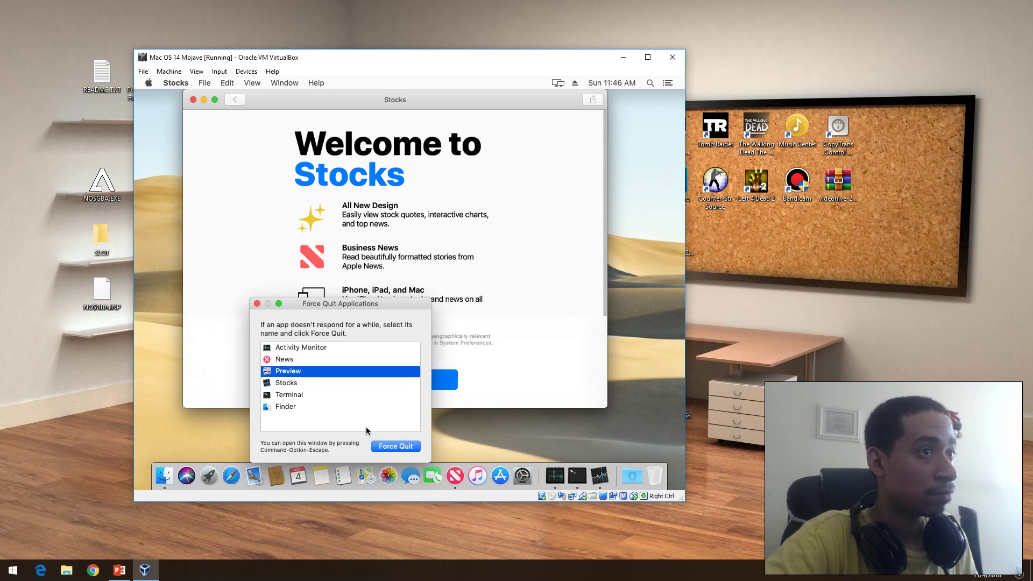
{"action": "left_click", "coordinate": [383, 449]}
{"action": "left_click", "coordinate": [412, 359]}
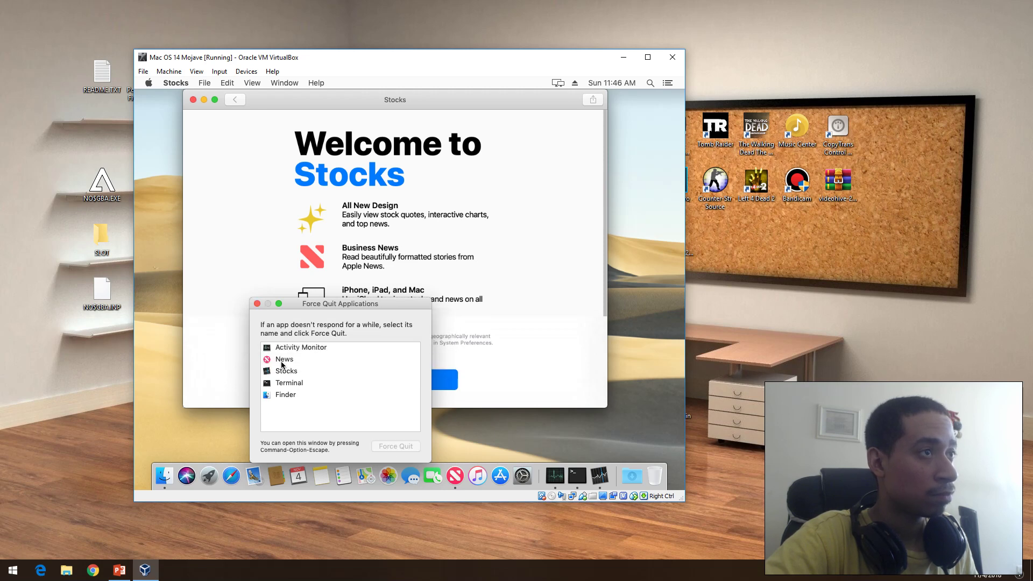
Step: Force quit Activity Monitor, then close the Force Quit Applications window
{"action": "left_click", "coordinate": [295, 348]}
{"action": "left_click", "coordinate": [391, 446]}
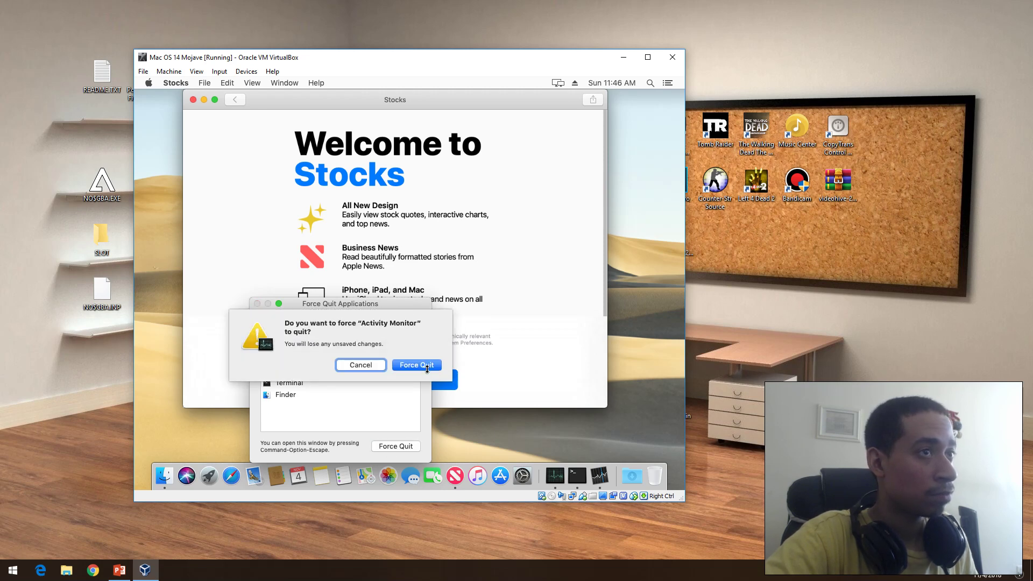
{"action": "left_click", "coordinate": [428, 367]}
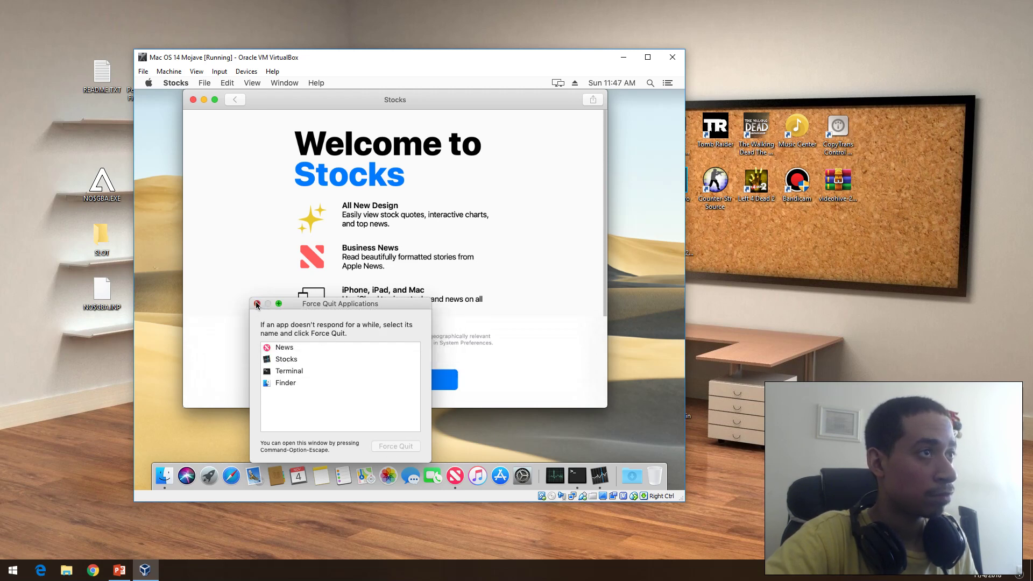
{"action": "left_click", "coordinate": [258, 304]}
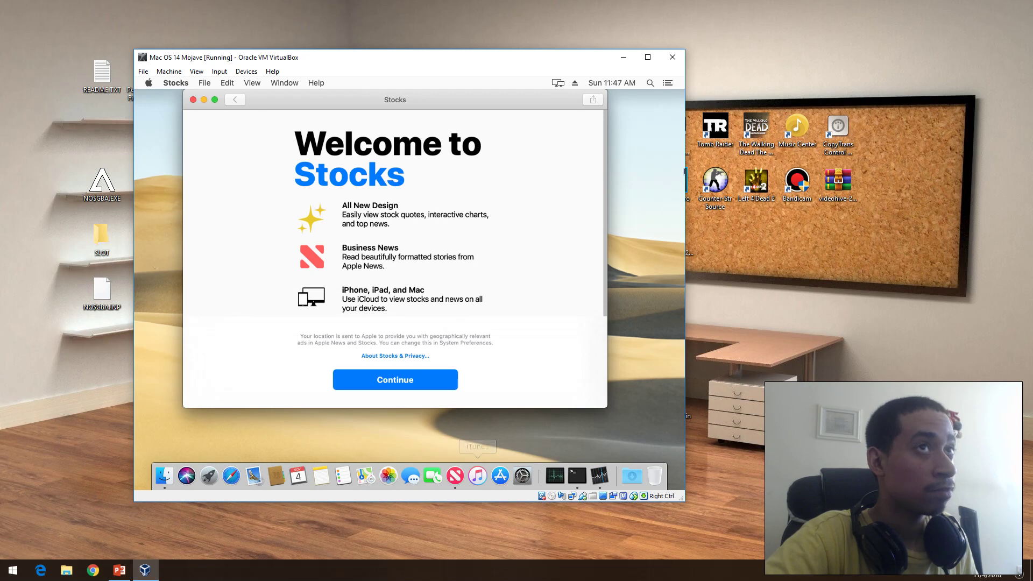
Step: Browse Notification Center, switching between the Today and Notifications views
{"action": "left_click", "coordinate": [667, 83]}
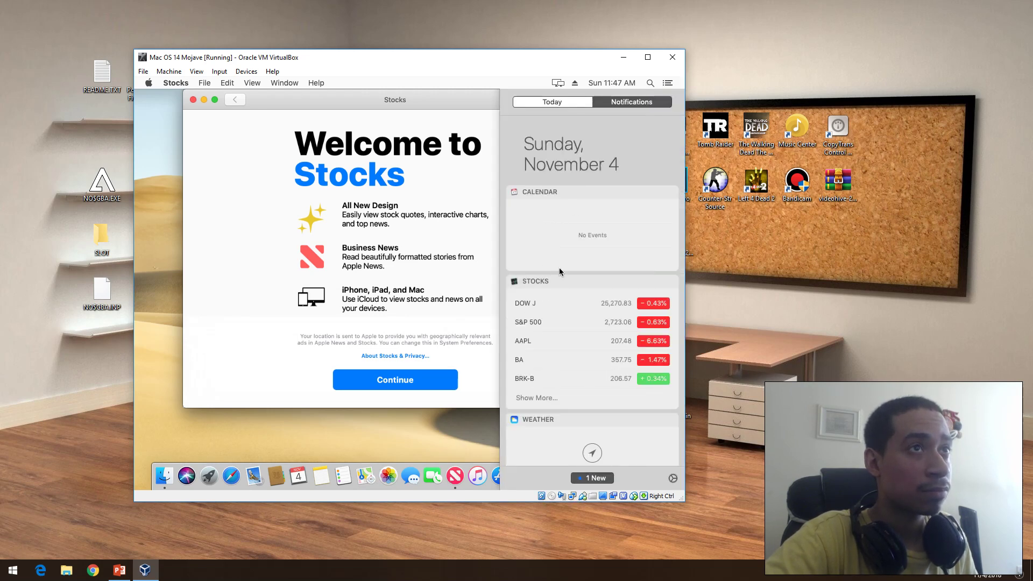
{"action": "scroll", "coordinate": [577, 317], "scroll_direction": "up", "scroll_amount": 2}
{"action": "scroll", "coordinate": [577, 318], "scroll_direction": "down", "scroll_amount": 5}
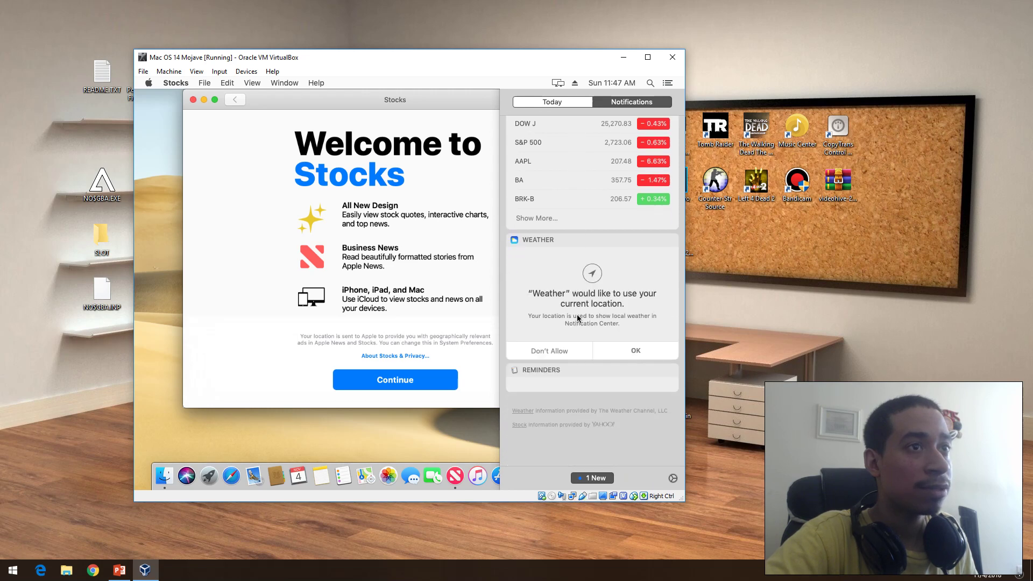
{"action": "left_click", "coordinate": [632, 102]}
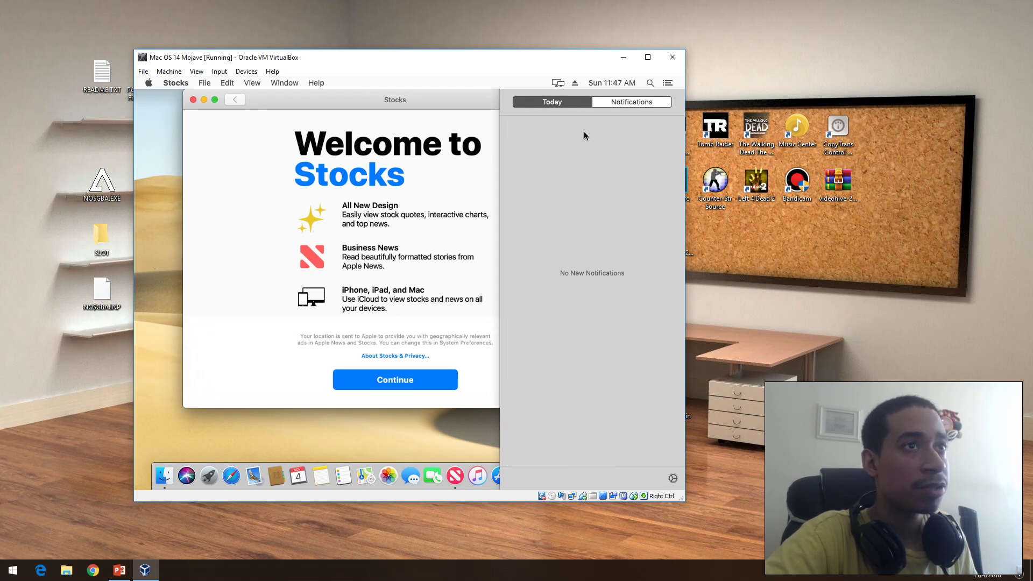
{"action": "left_click", "coordinate": [565, 105]}
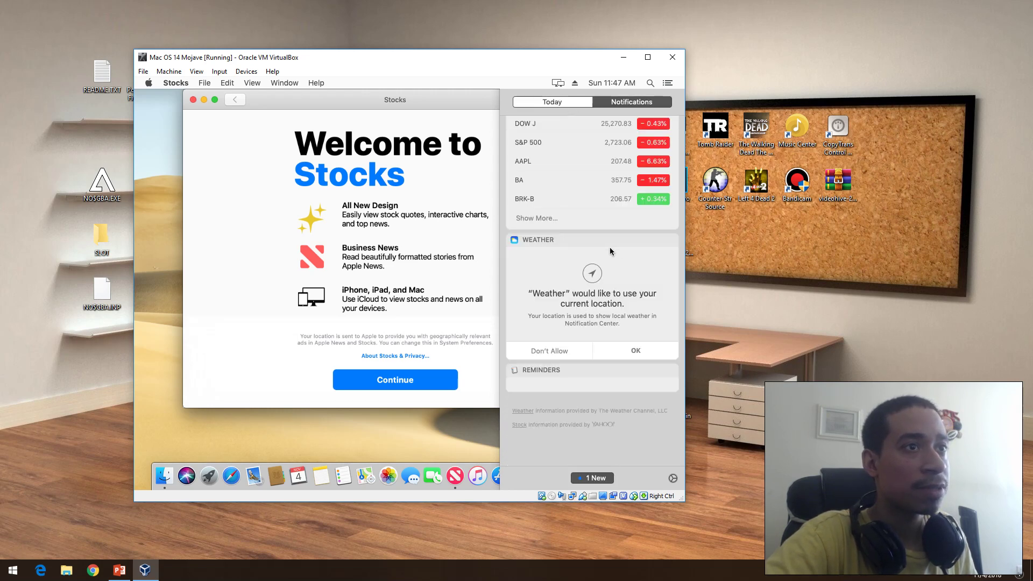
Step: Close Notification Center and the Stocks welcome window, bringing News to the front
{"action": "left_click", "coordinate": [668, 83]}
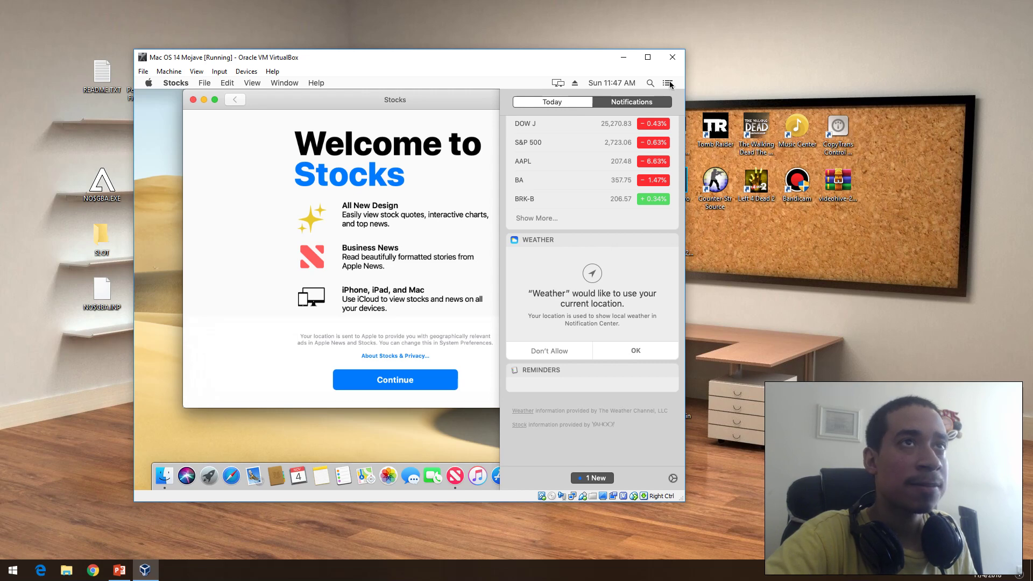
{"action": "left_click", "coordinate": [192, 100]}
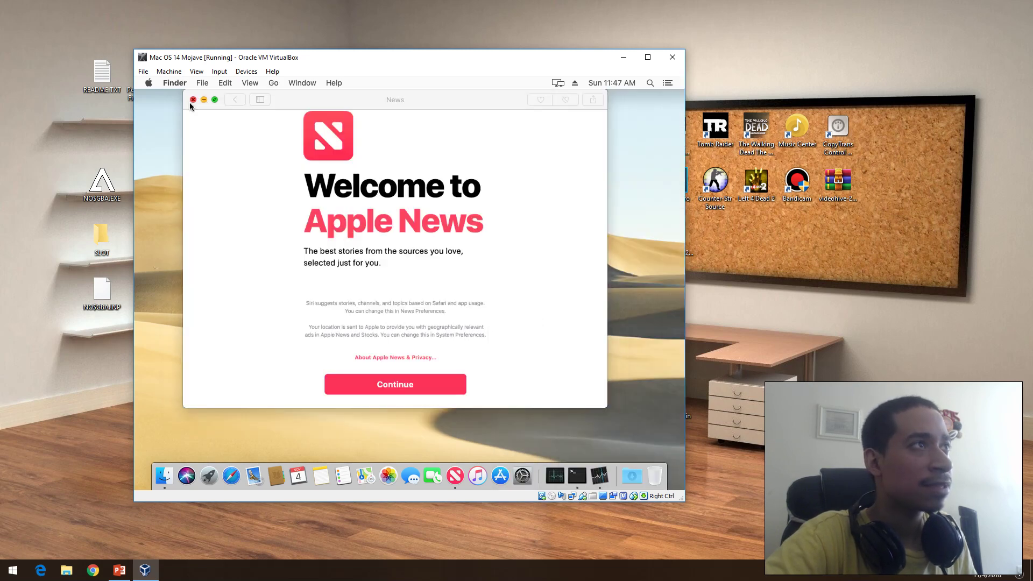
{"action": "left_click", "coordinate": [397, 385]}
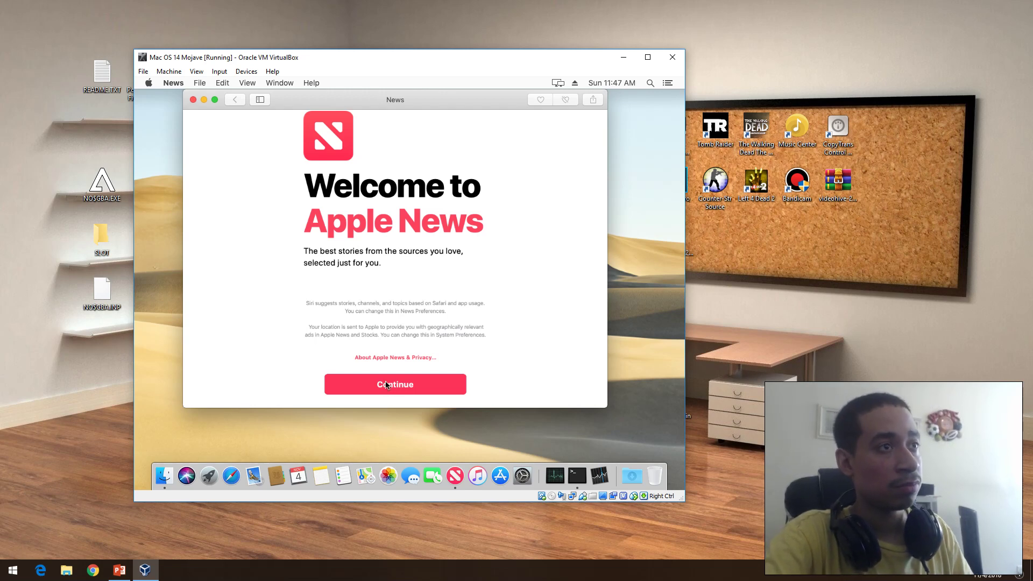
{"action": "left_click", "coordinate": [194, 101]}
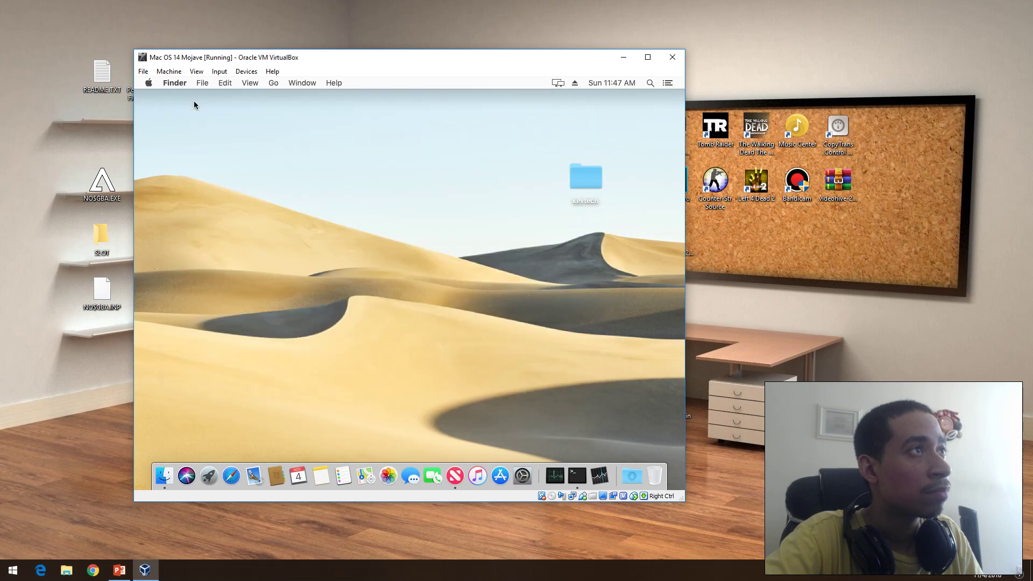
{"action": "left_click", "coordinate": [649, 84]}
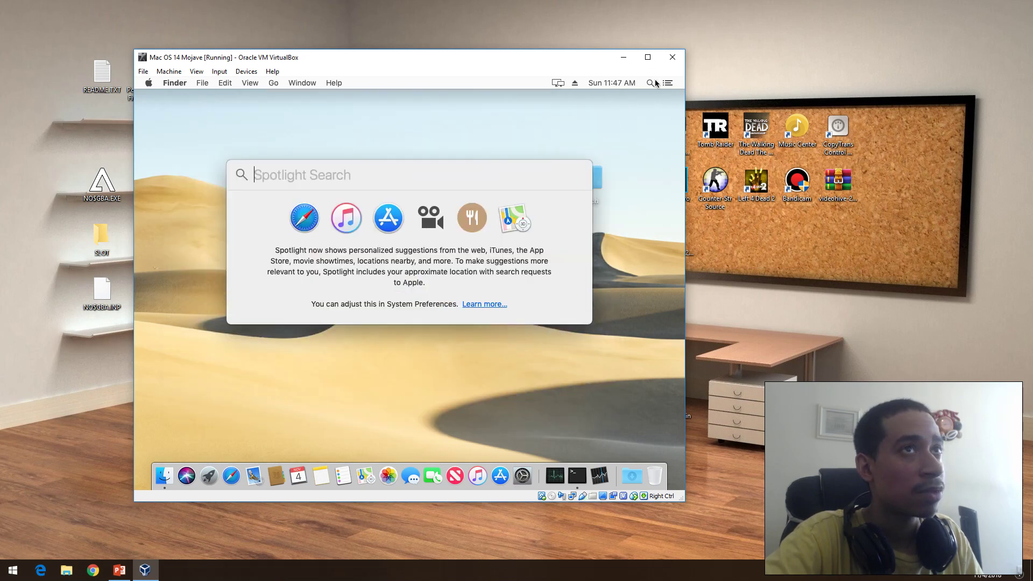
{"action": "type", "text": "kev"}
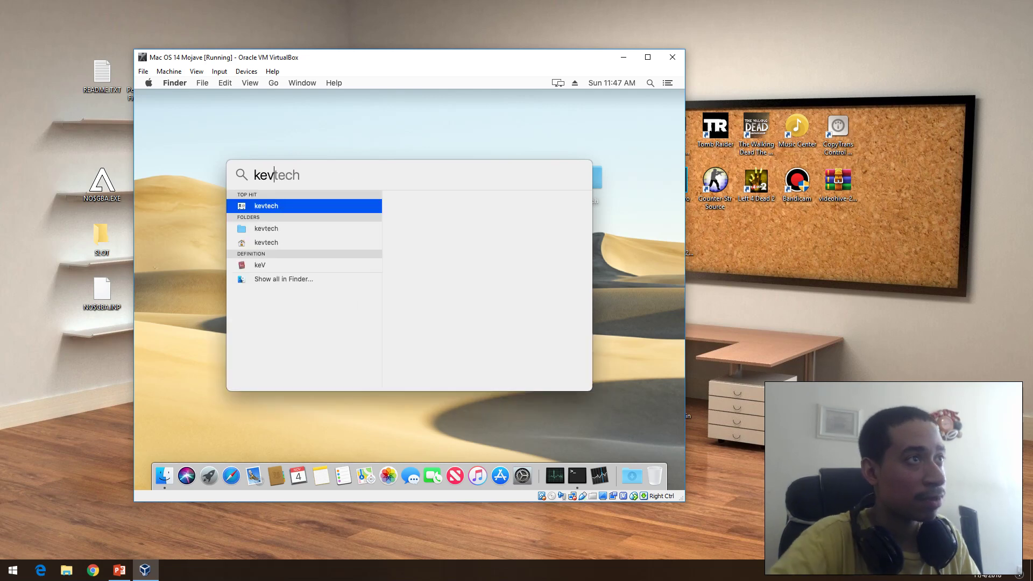
{"action": "type", "text": "te"}
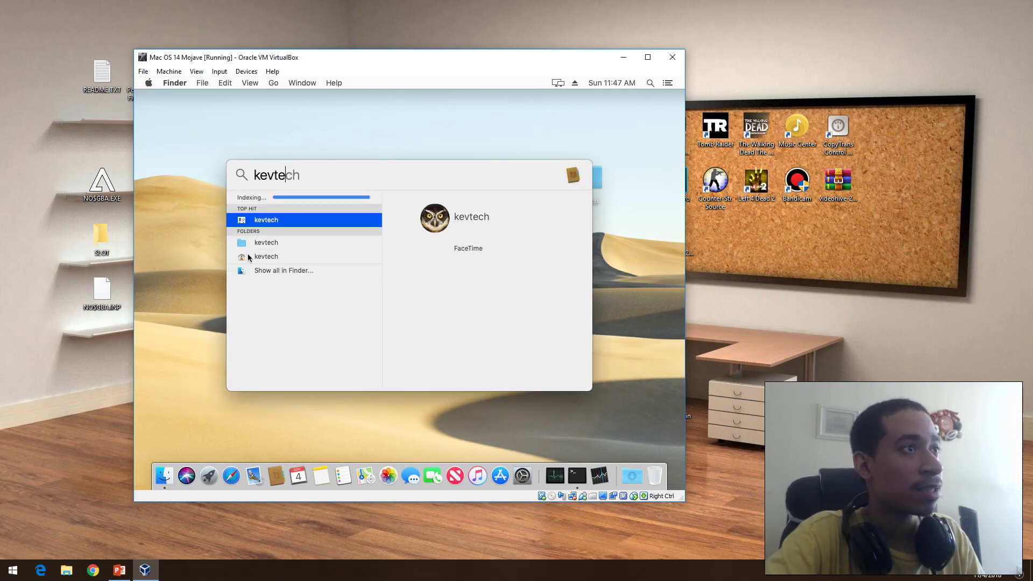
{"action": "left_click", "coordinate": [259, 244]}
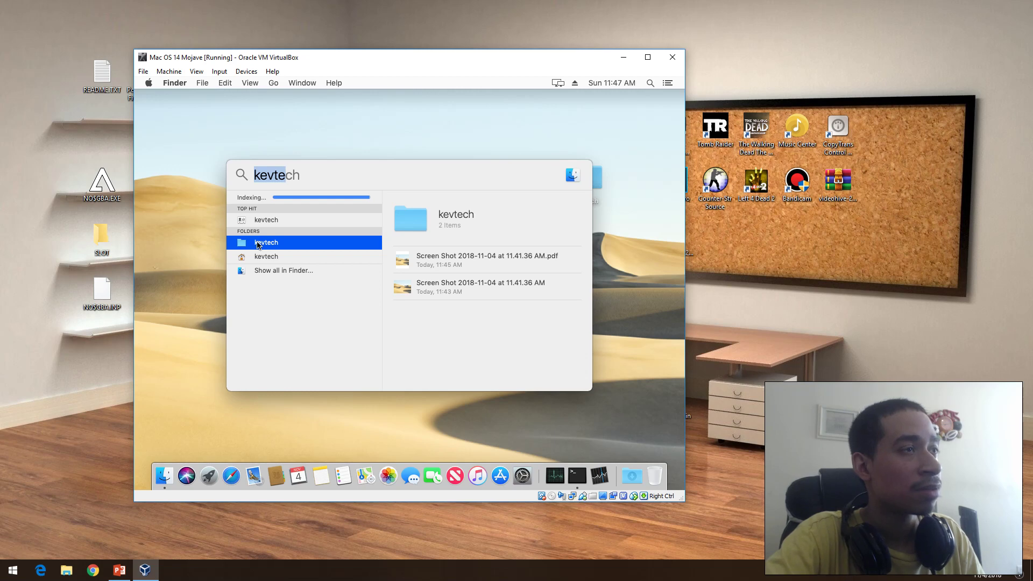
{"action": "double_click", "coordinate": [257, 243]}
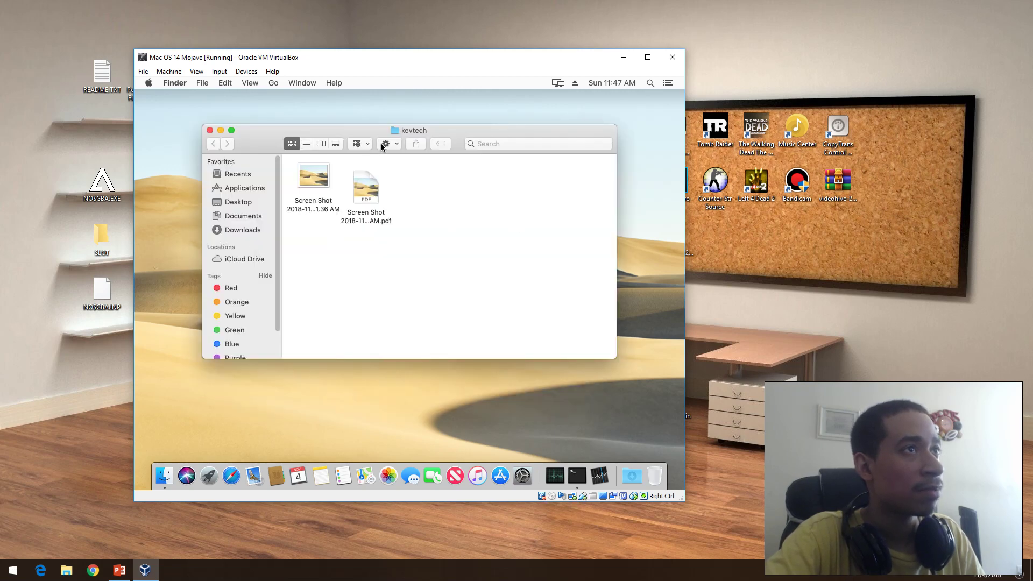
{"action": "left_click", "coordinate": [383, 144]}
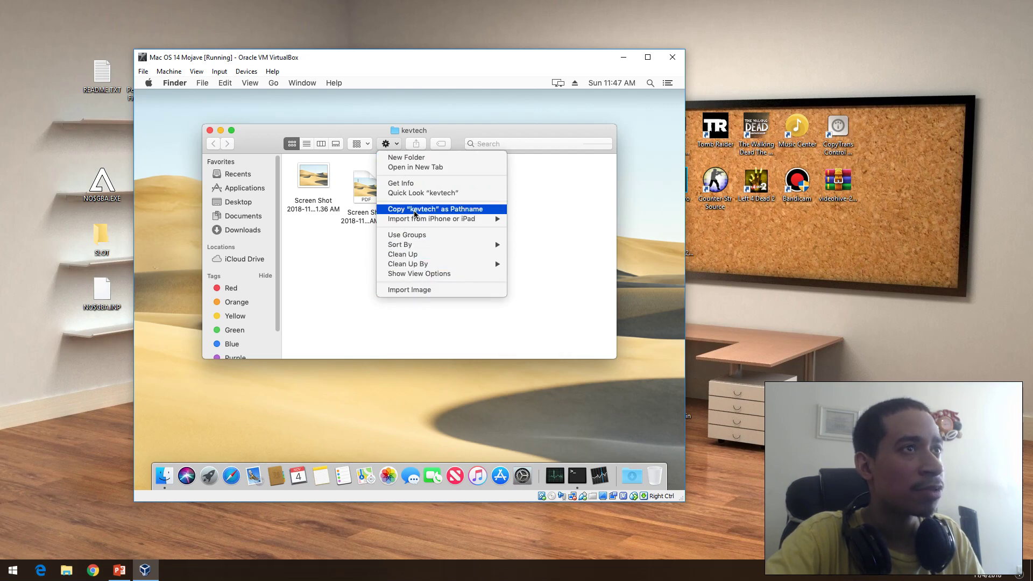
{"action": "mouse_move", "coordinate": [413, 224]}
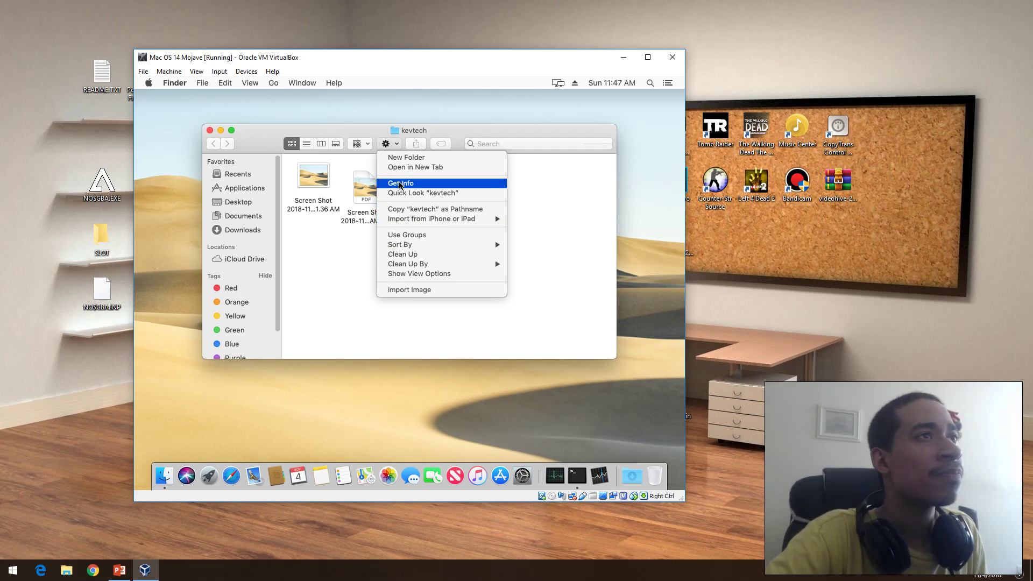
{"action": "left_click", "coordinate": [357, 227]}
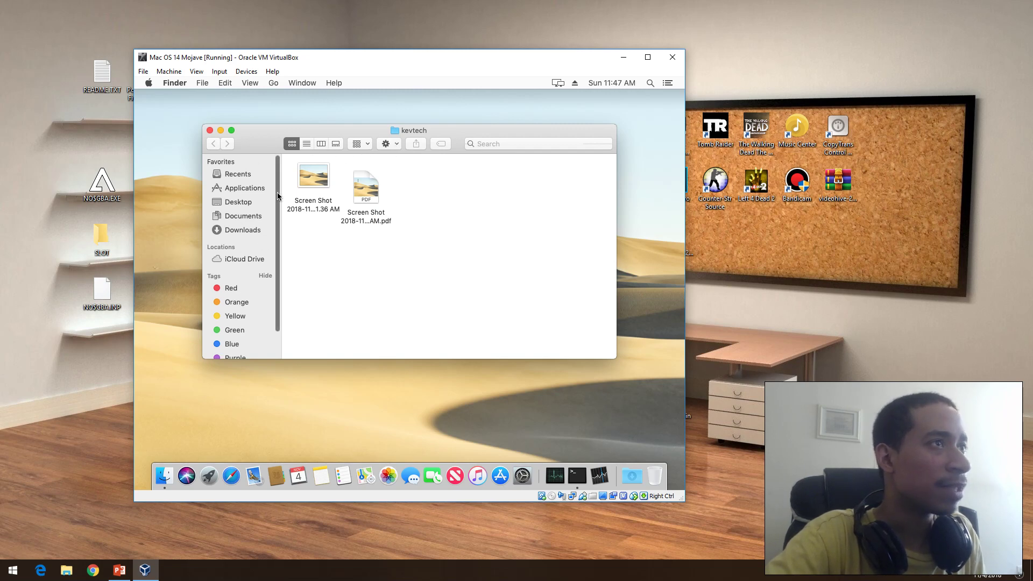
{"action": "scroll", "coordinate": [269, 205], "scroll_direction": "down", "scroll_amount": 3}
{"action": "scroll", "coordinate": [258, 199], "scroll_direction": "up", "scroll_amount": 3}
{"action": "left_click", "coordinate": [210, 130]}
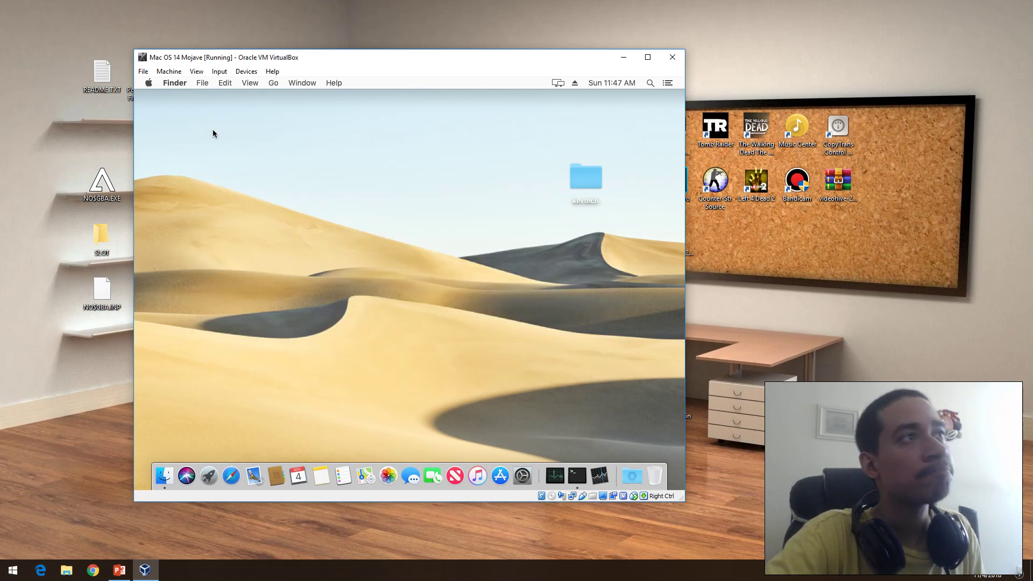
Step: Shut down the Mojave guest via Apple menu > Shut Down and confirm
{"action": "left_click", "coordinate": [148, 82]}
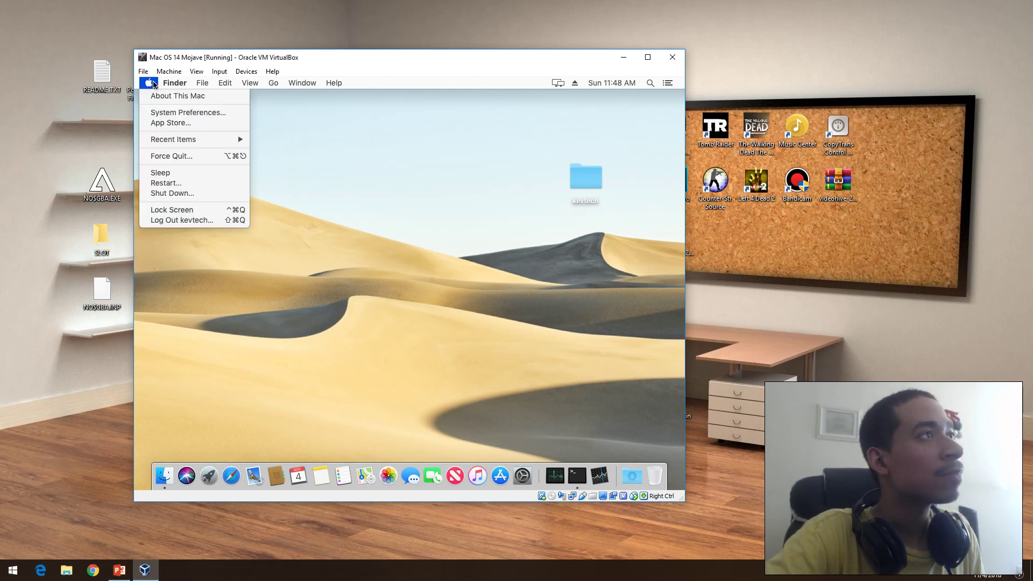
{"action": "left_click", "coordinate": [165, 195]}
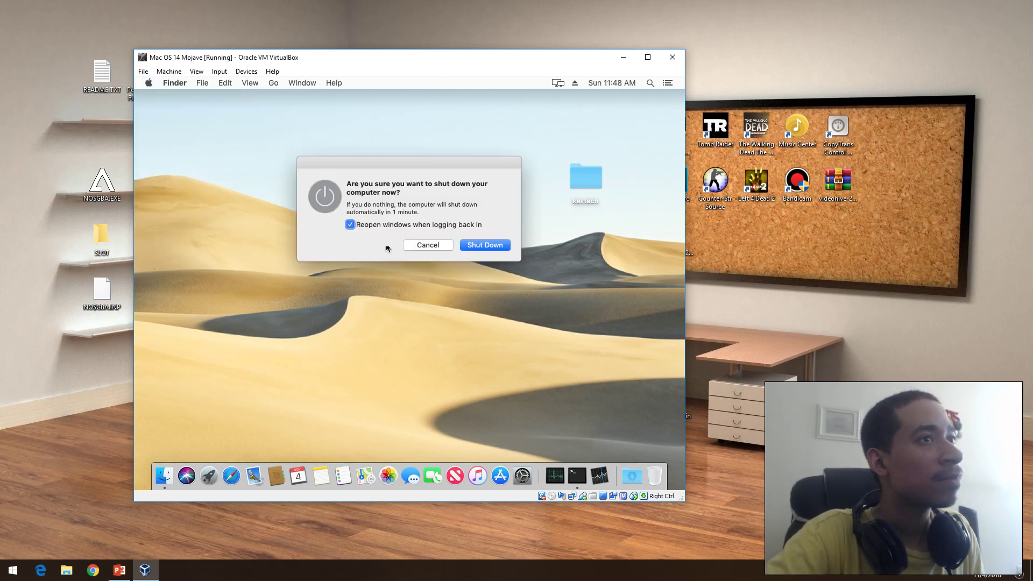
{"action": "left_click", "coordinate": [467, 247]}
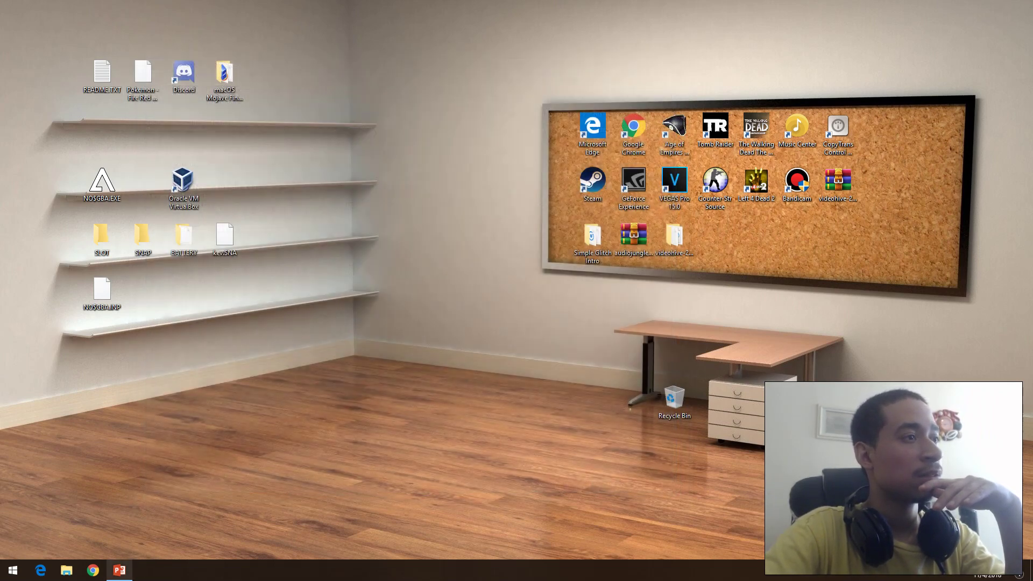
Step: Restore PowerPoint from the taskbar to show slide 7, 'Thanks for Watching!!'
{"action": "left_click", "coordinate": [119, 570]}
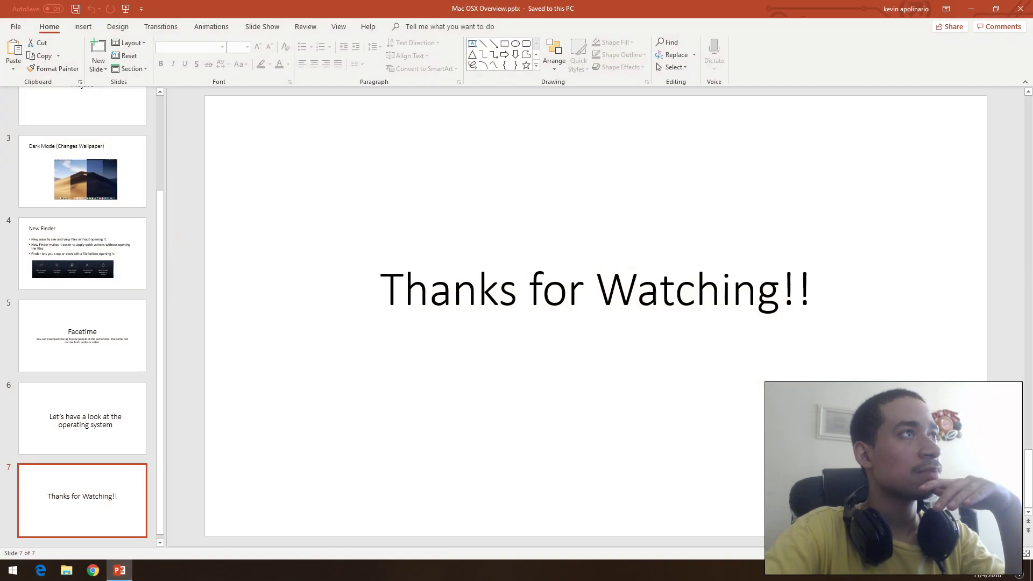